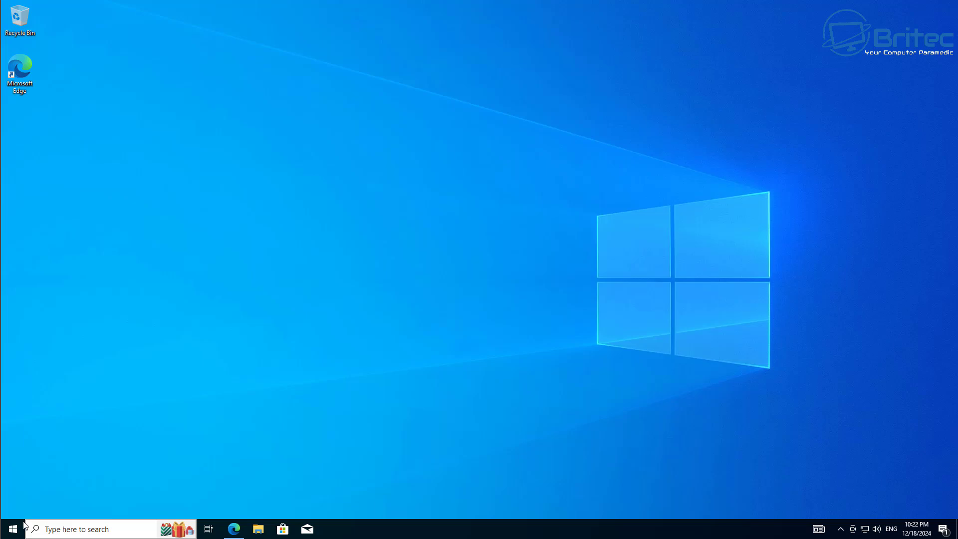
Check the installed Windows version with winver, and close the About Windows dialog
click(50, 530)
text(w)
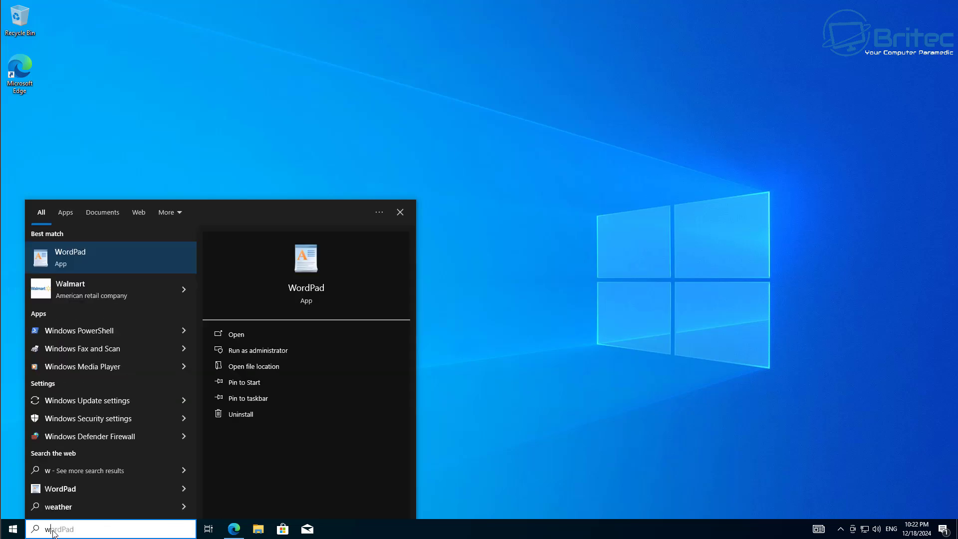
text(inver)
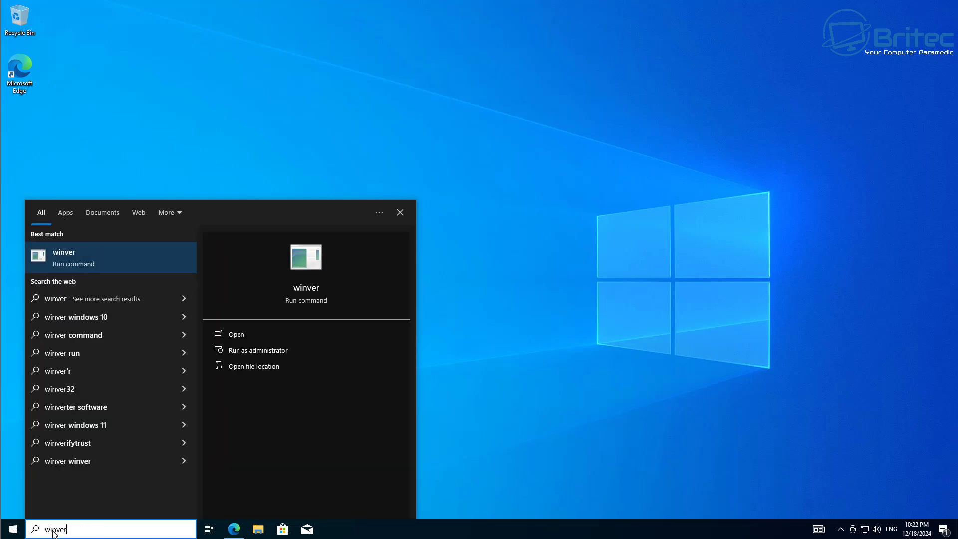
click(102, 259)
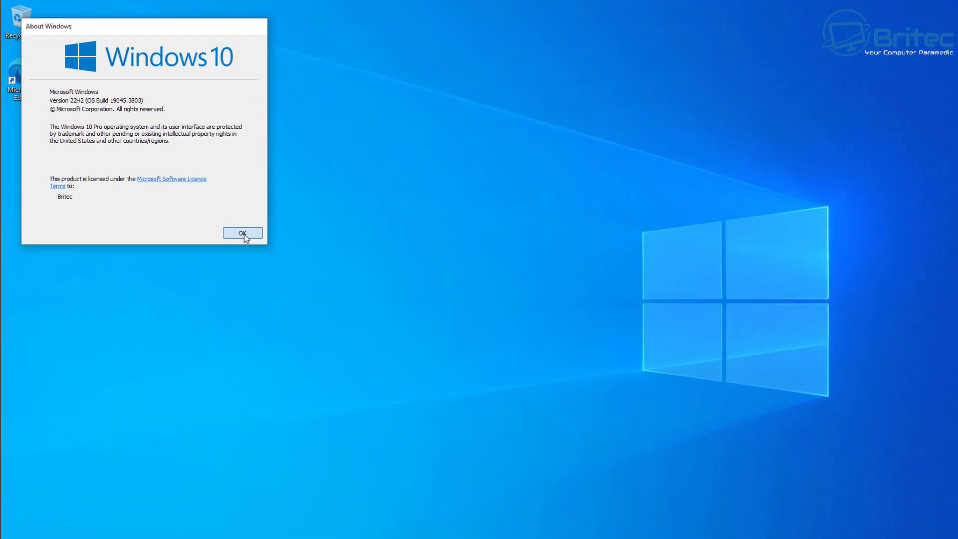
click(384, 369)
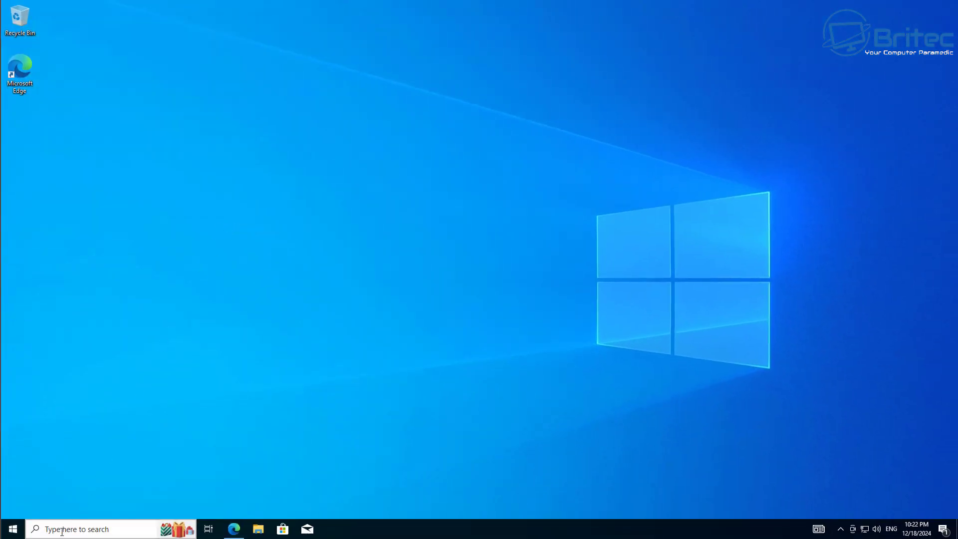
Run tpm.msc to check the computer's TPM status, and close the TPM management console
right_click(13, 528)
click(33, 479)
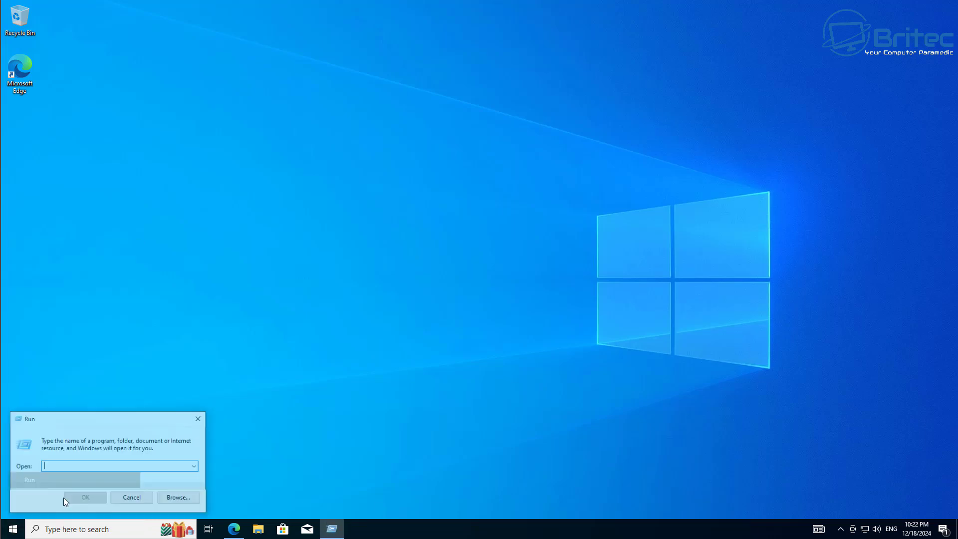
text(tpm)
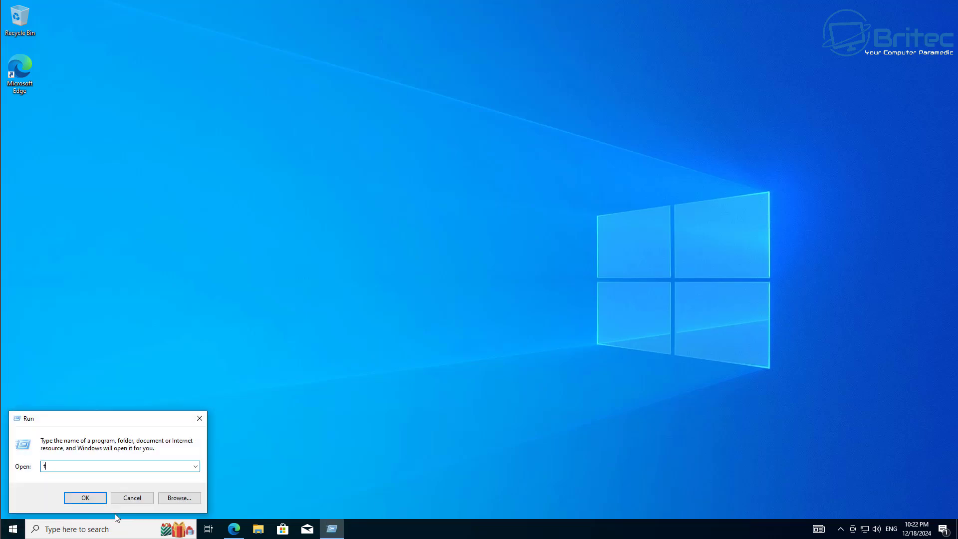
text(.msc)
key(Return)
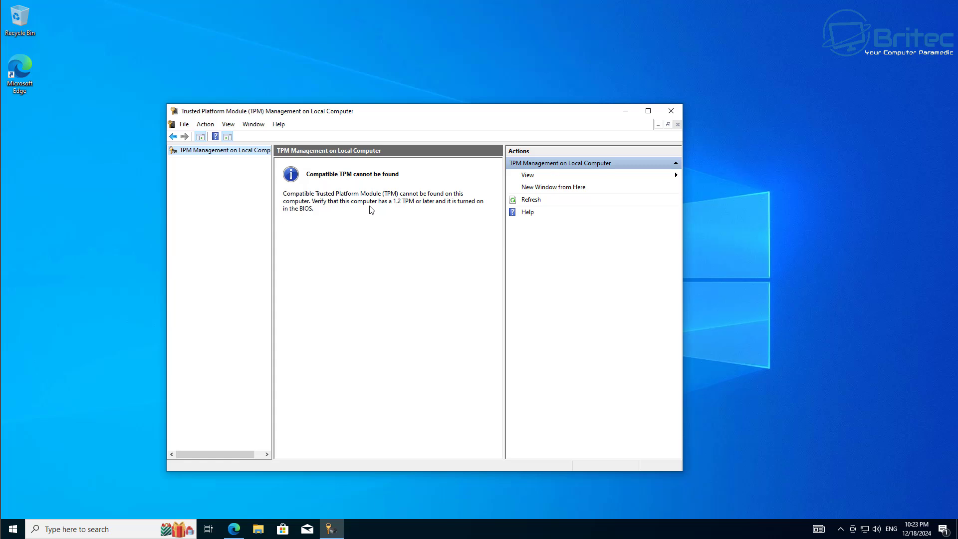
click(676, 114)
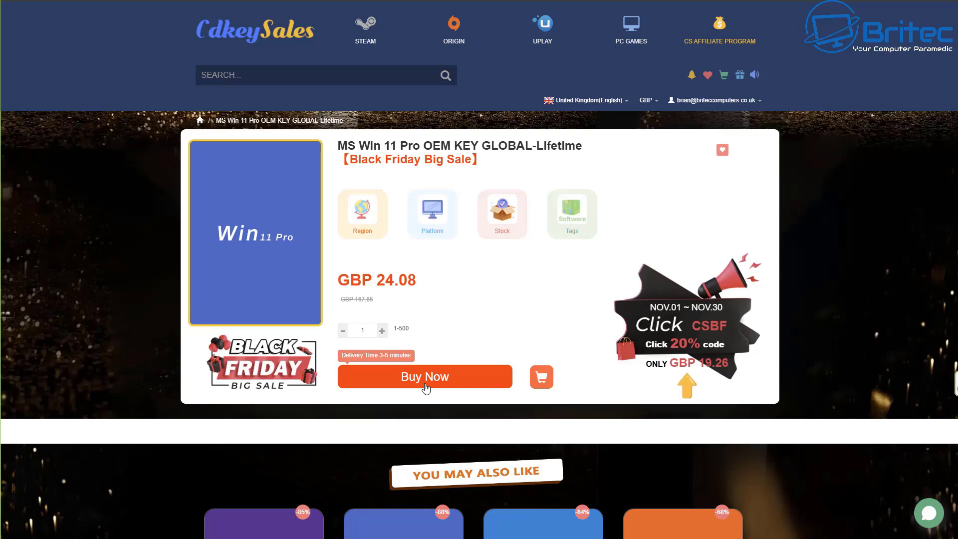
Order one MS Win 11 Pro OEM KEY GLOBAL-Lifetime on CdkeySales with promotion code BR09 applied
click(425, 377)
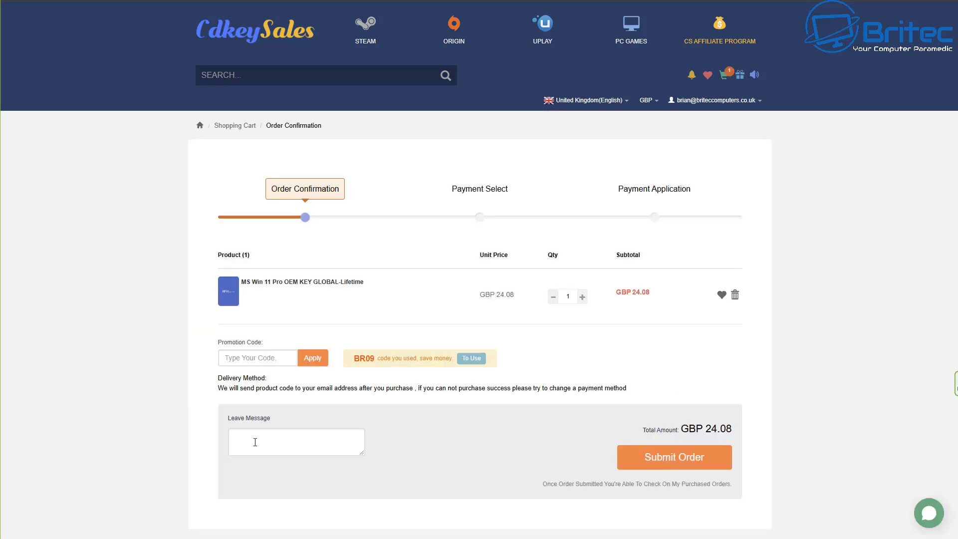
click(246, 359)
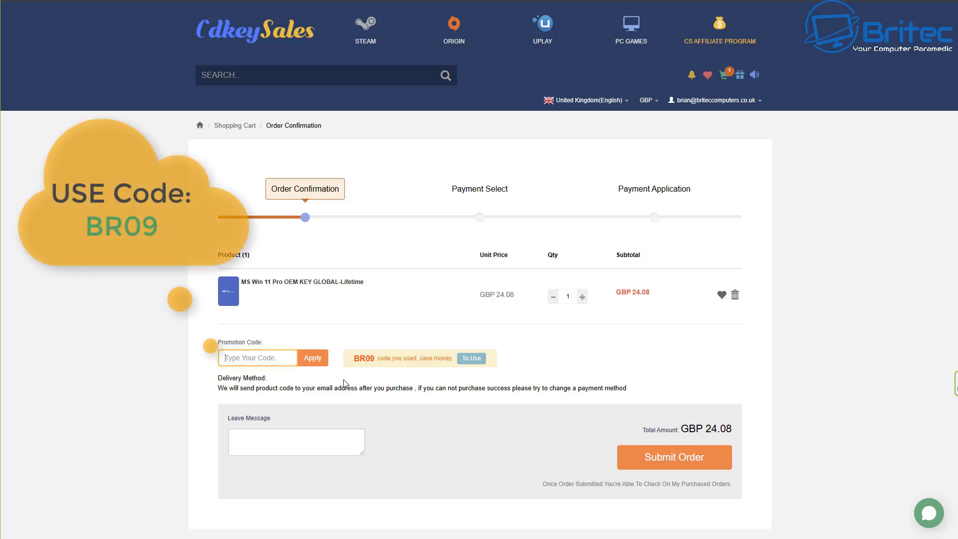
text(BR09)
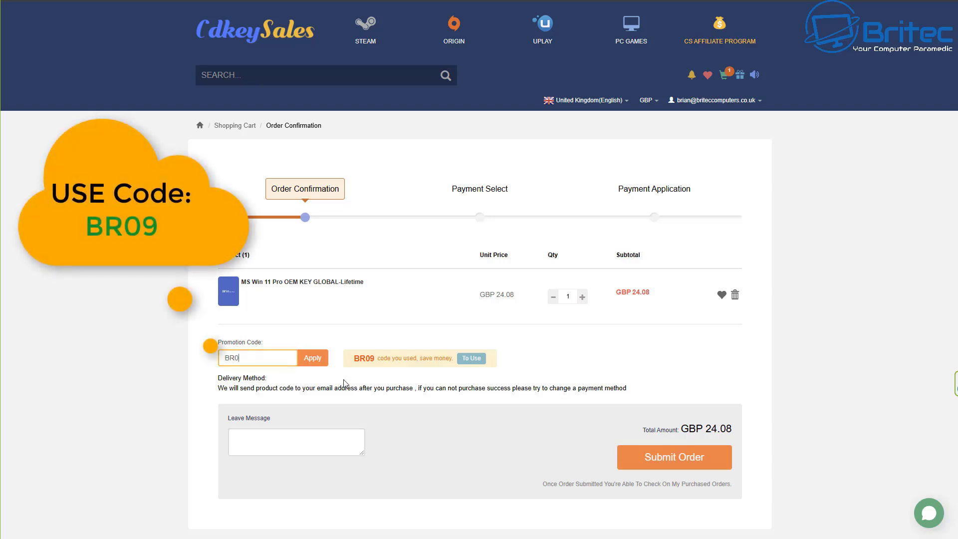
click(315, 363)
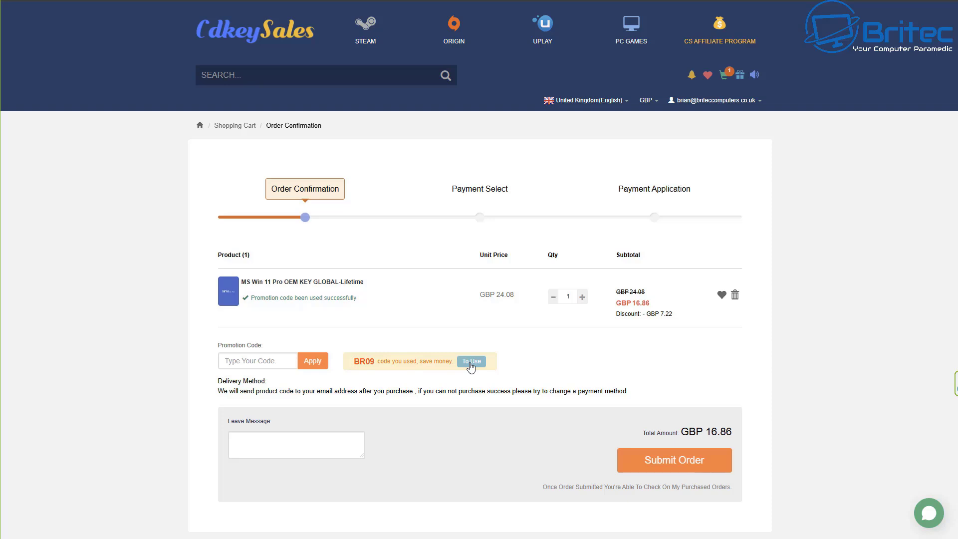
click(680, 467)
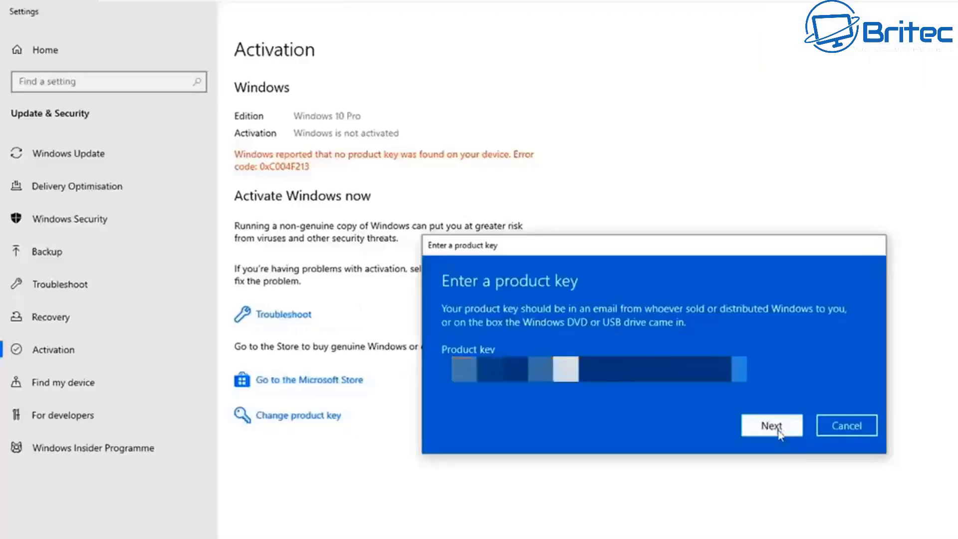
Submit the entered product key in the Windows activation settings and activate Windows
click(774, 484)
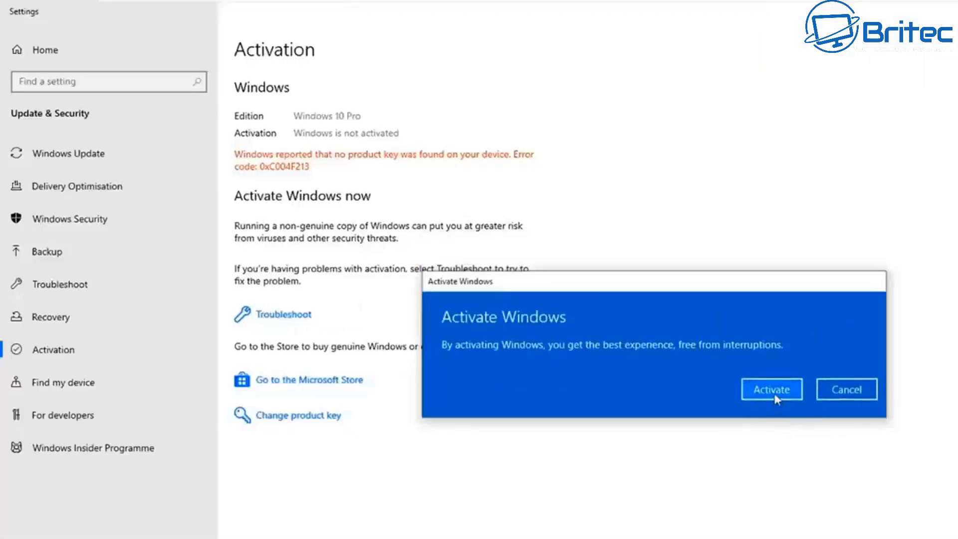
click(775, 394)
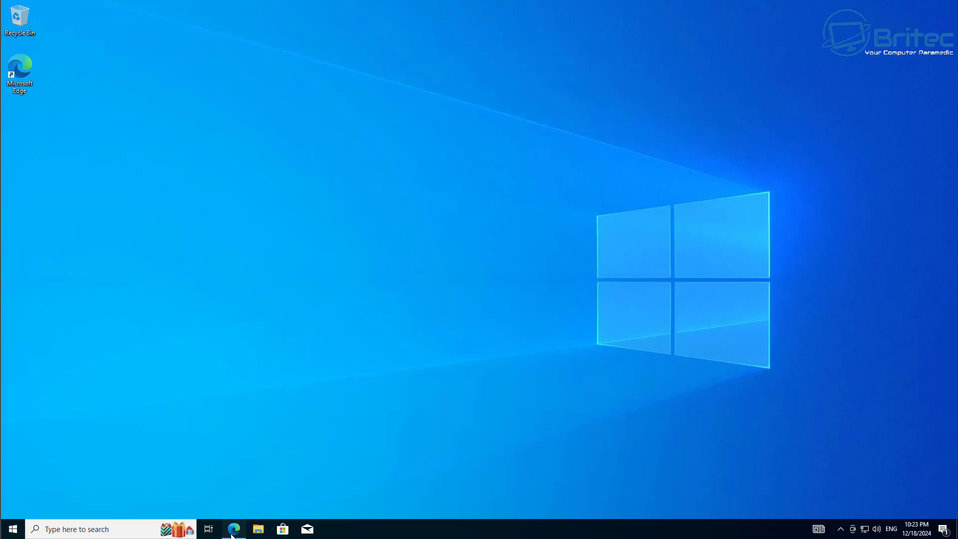
Switch to Microsoft Edge and download flybyscript.zip from the Flyby11 0.17 release assets on GitHub
click(234, 528)
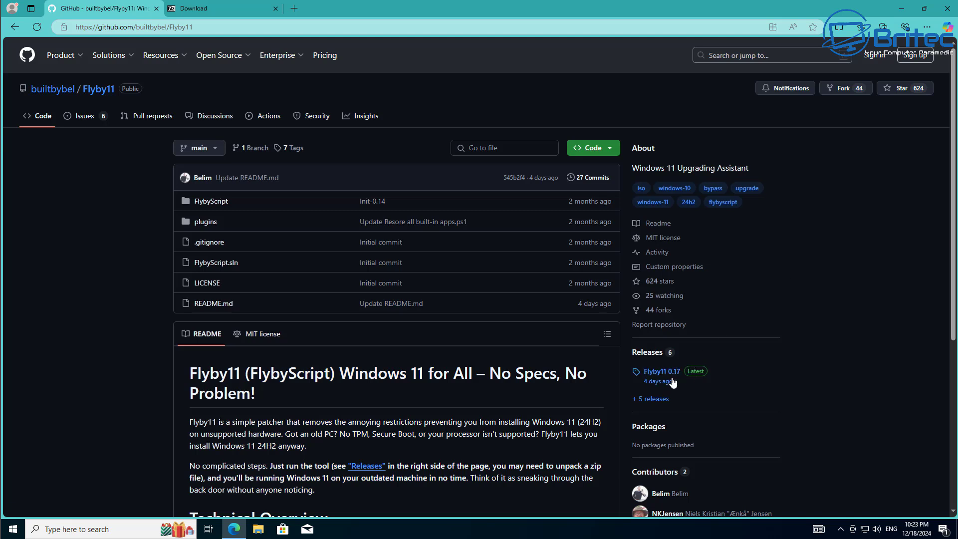
click(702, 372)
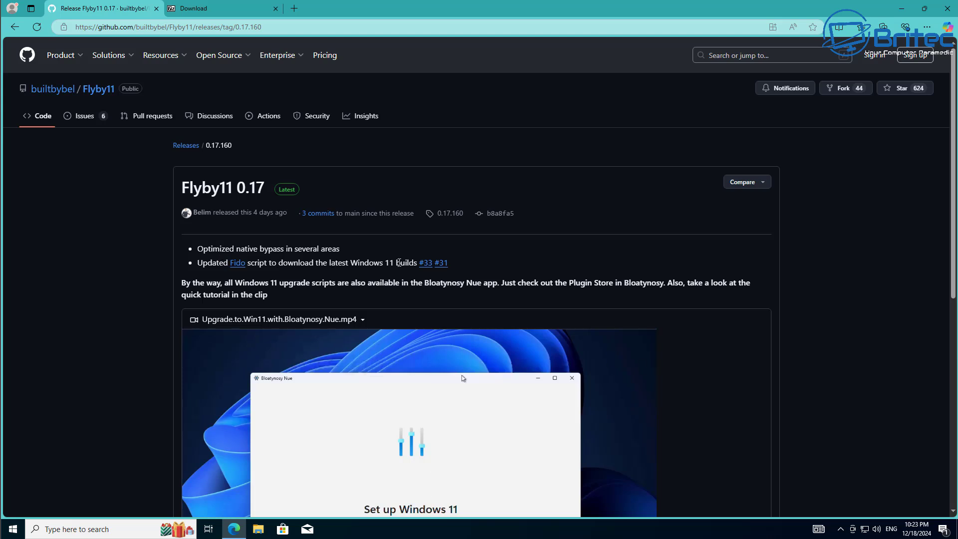
mouse_move(432, 269)
scroll(952, 145, down, 4)
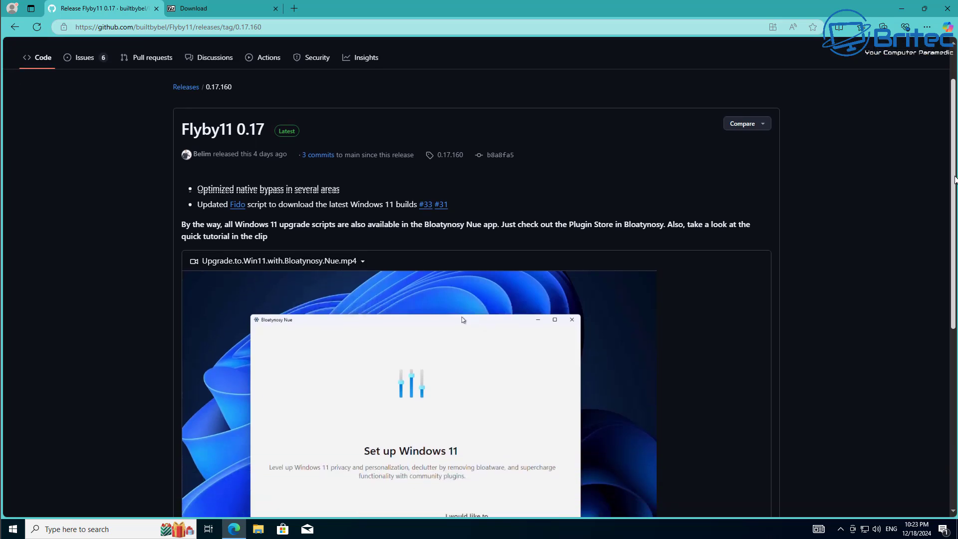
scroll(462, 172, down, 4)
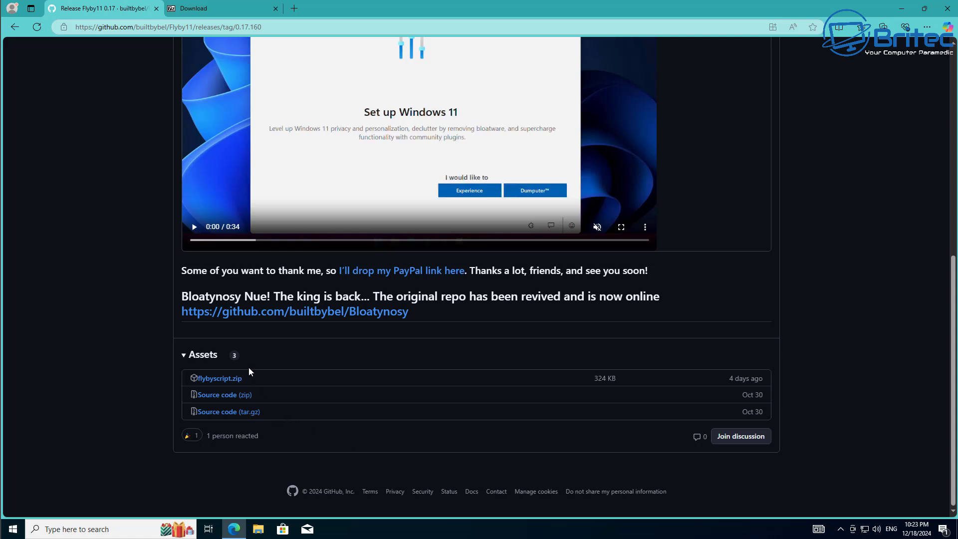
click(234, 379)
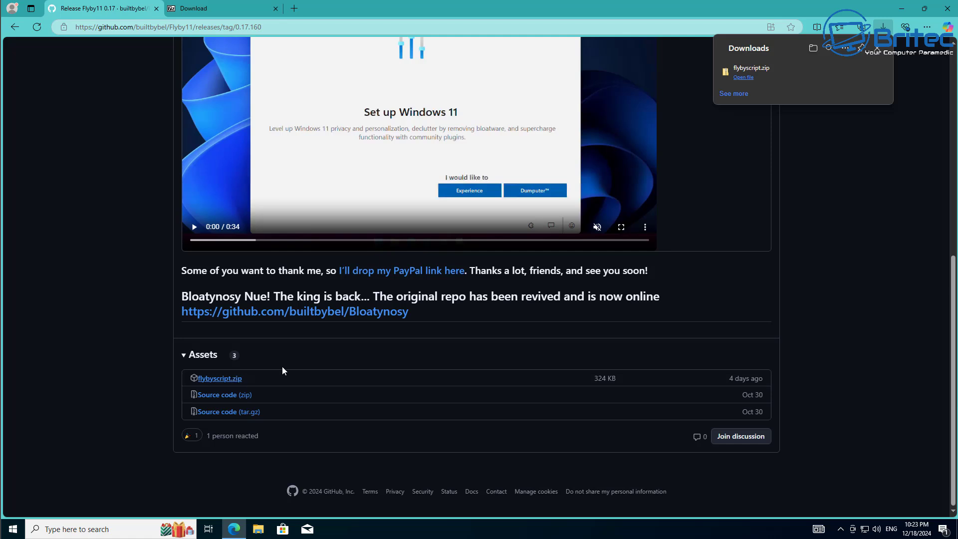
Download the 64-bit Windows x64 .exe of 7-Zip 24.09 and install it to C:\Program Files\7-Zip\
click(216, 9)
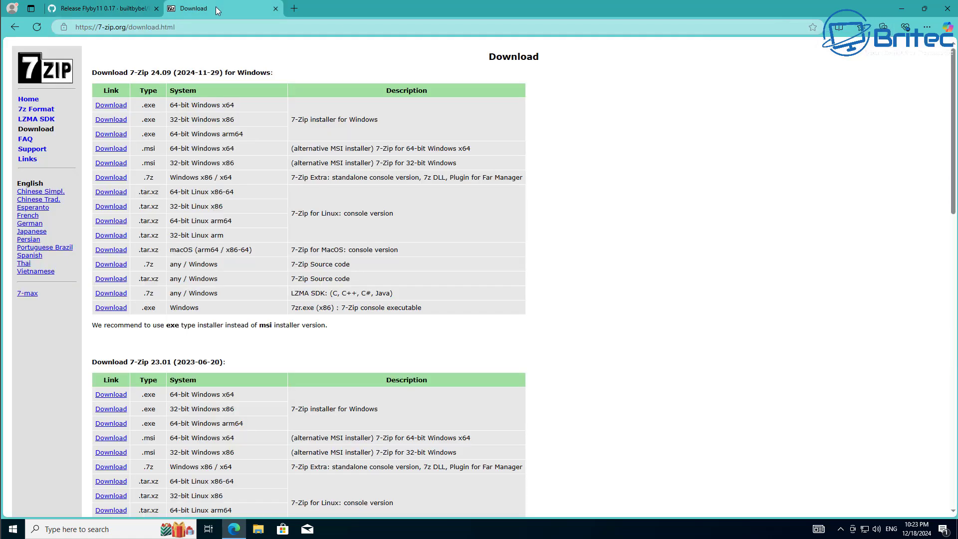
click(120, 109)
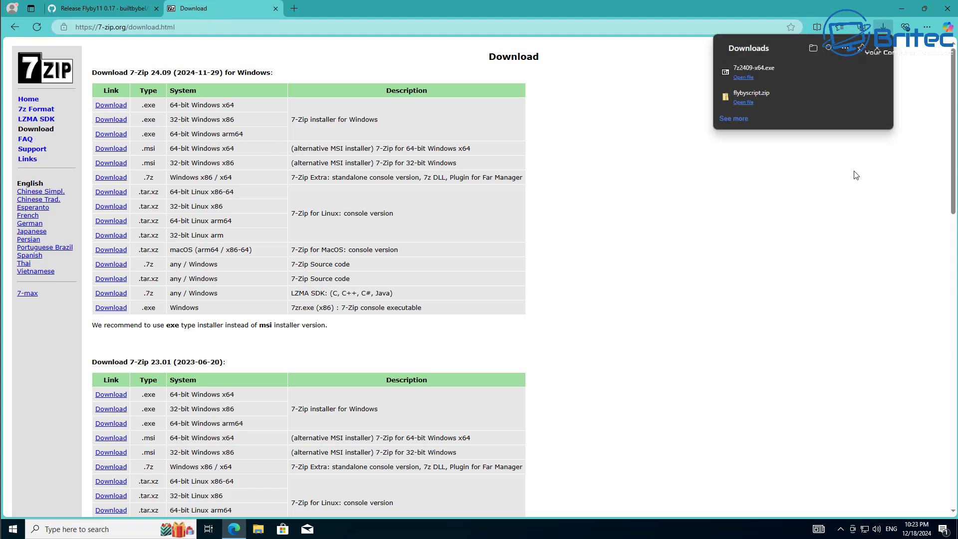
click(768, 70)
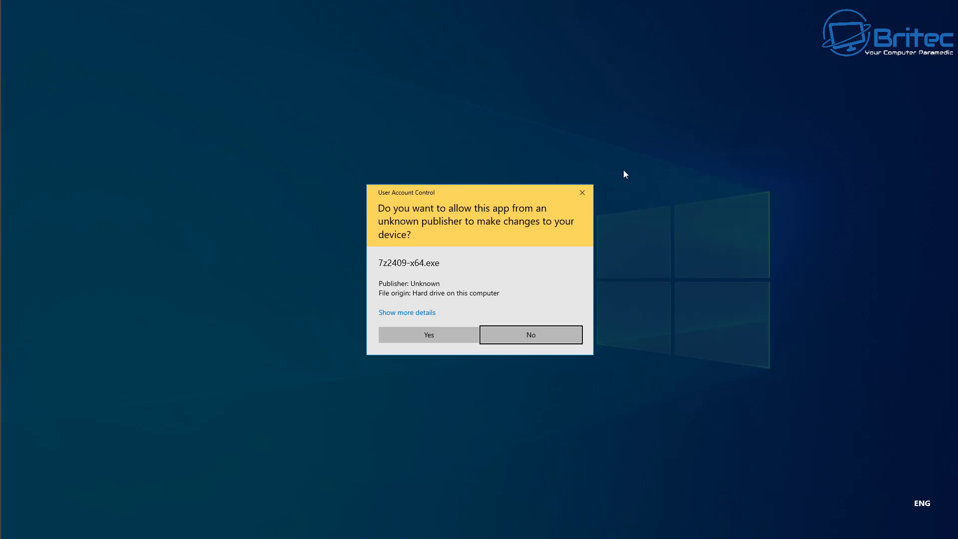
click(444, 333)
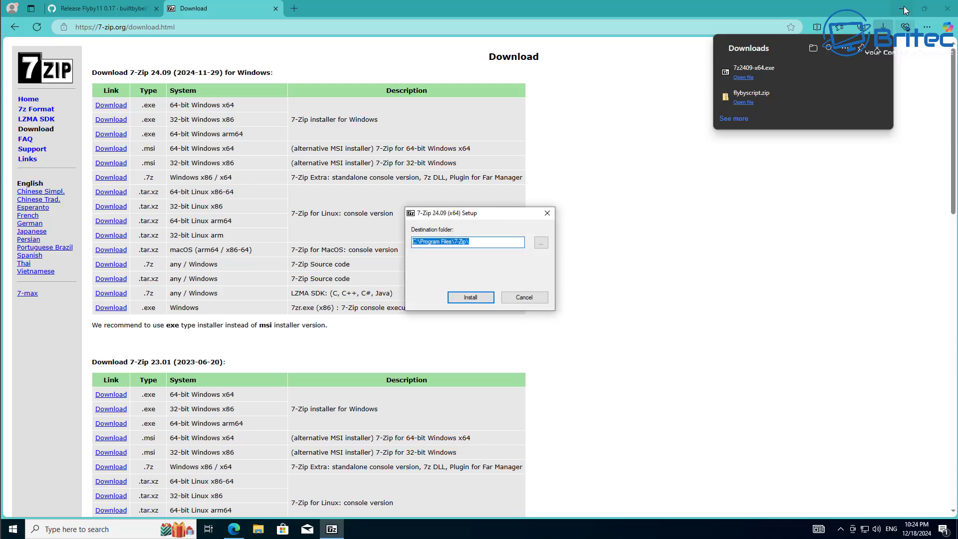
click(903, 9)
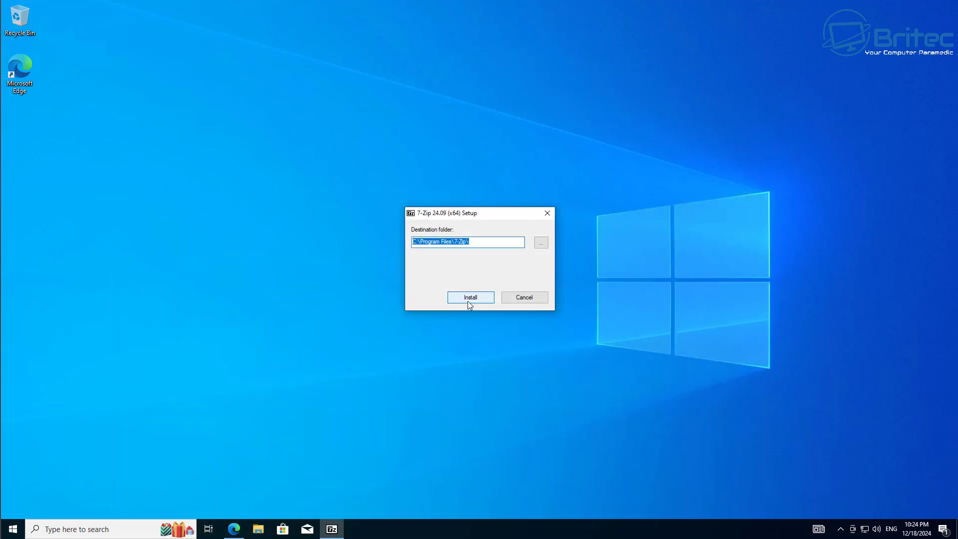
click(469, 298)
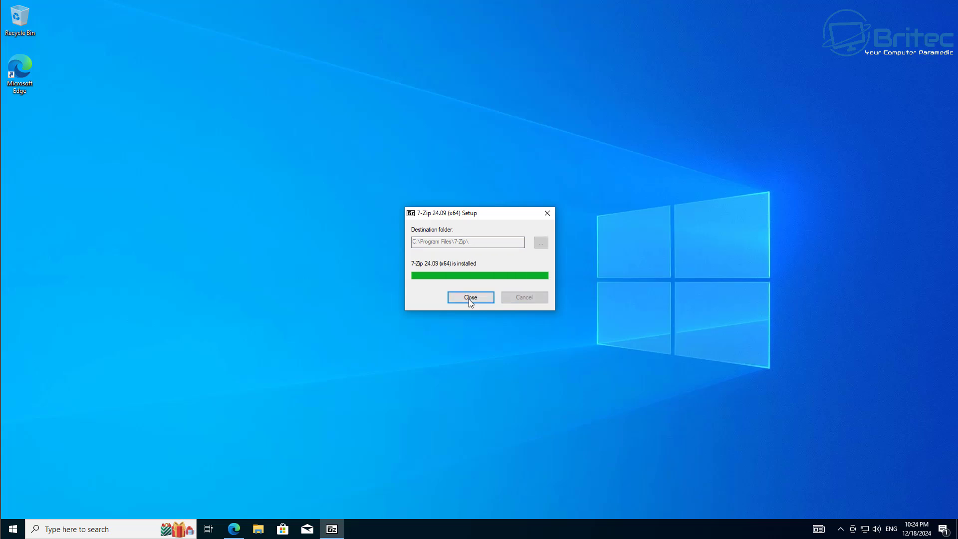
click(471, 297)
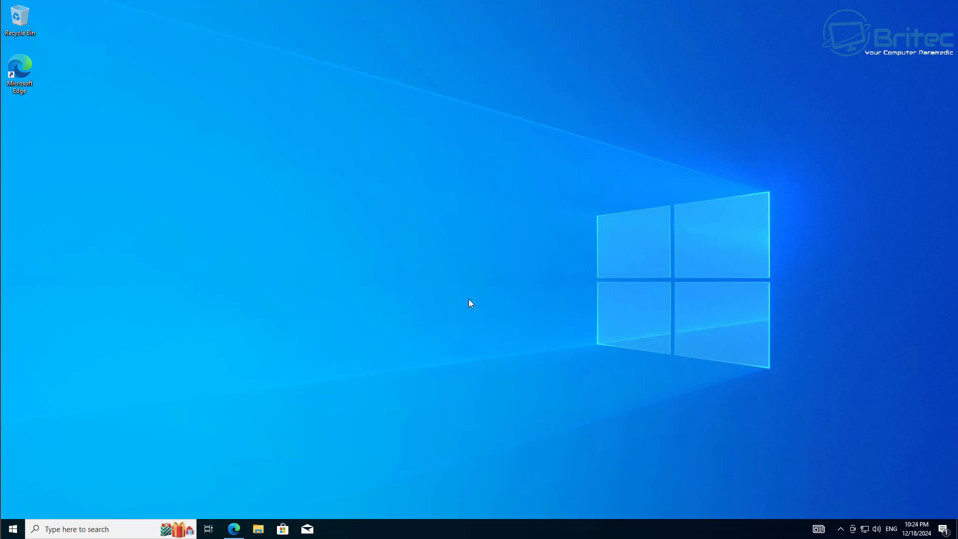
Open Command Prompt as administrator and allow it to make changes to the device
click(54, 528)
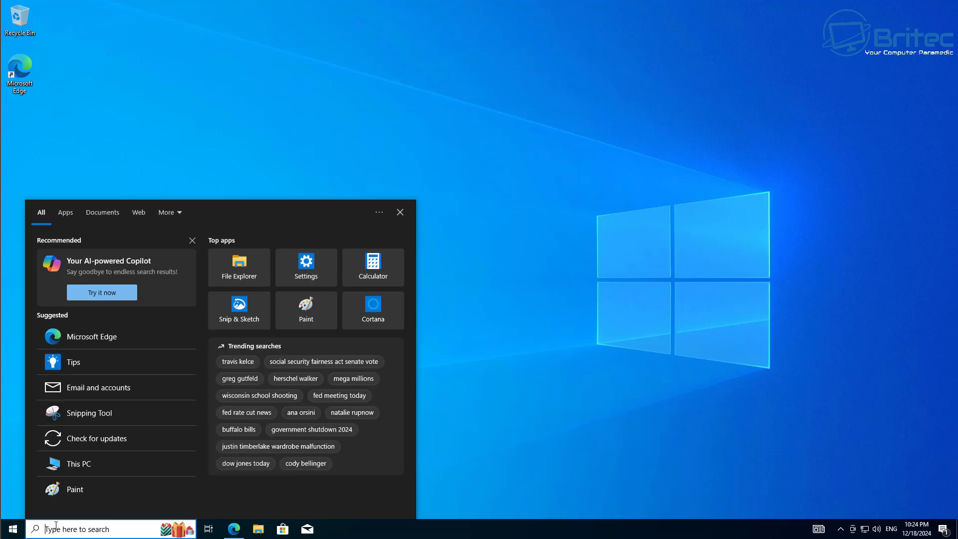
text(cmd)
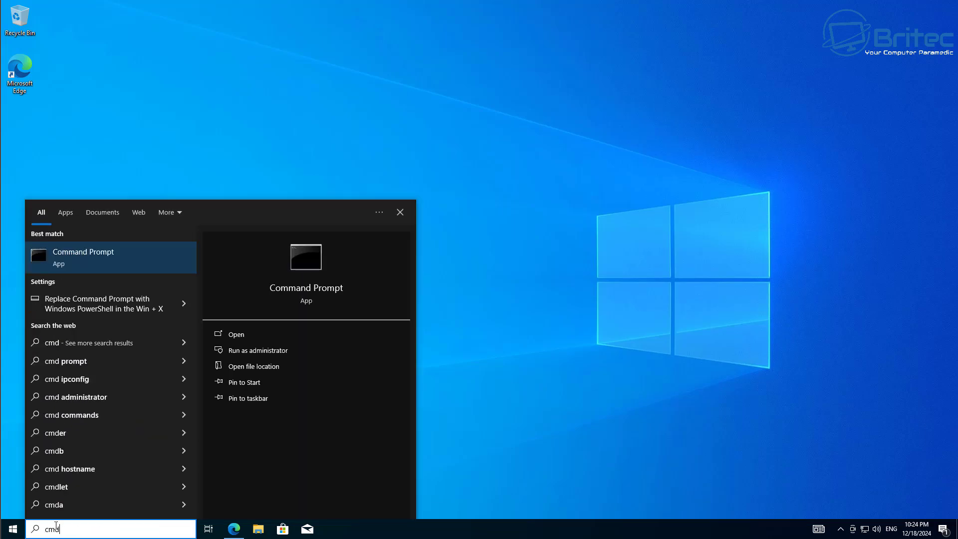
click(273, 351)
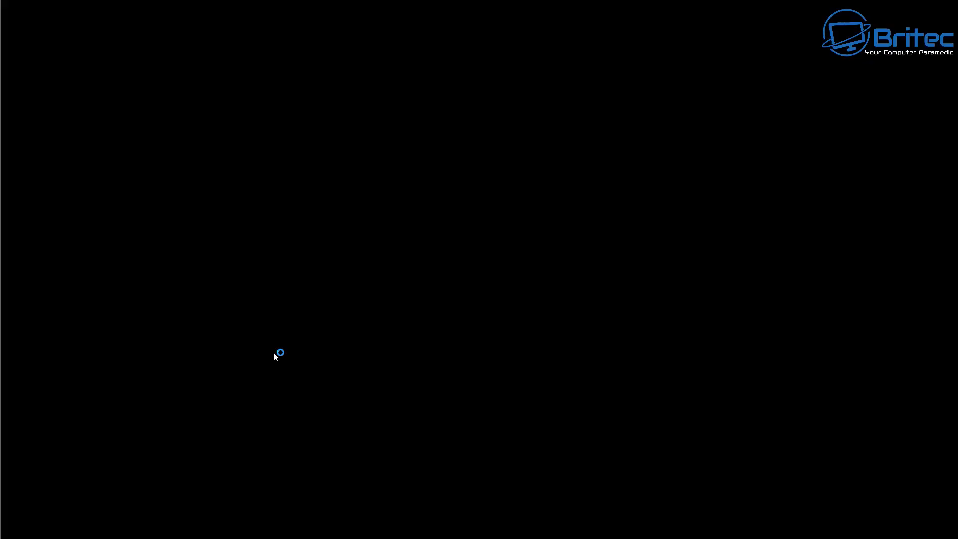
click(419, 325)
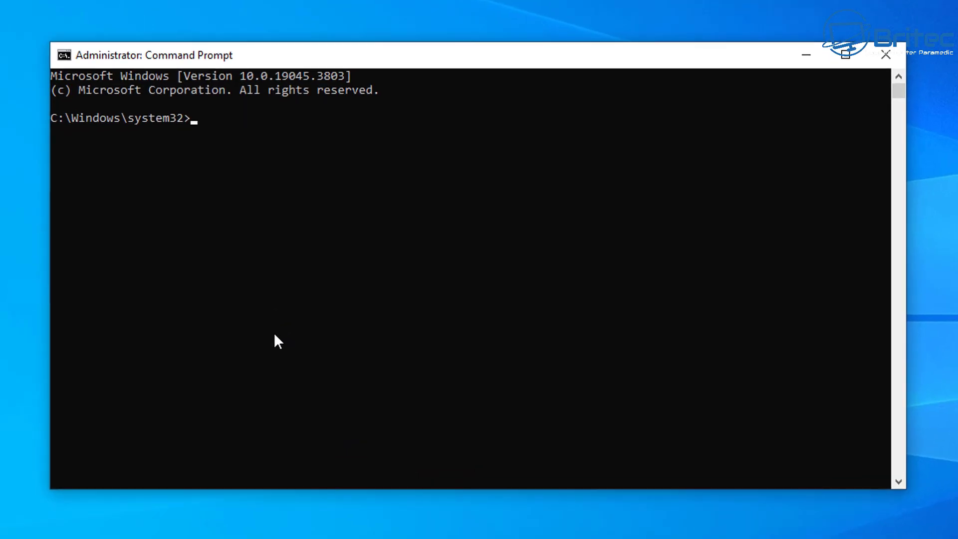
Run dism /online /get-intl, examine the default system UI language line, and close the Command Prompt
text(dism /online)
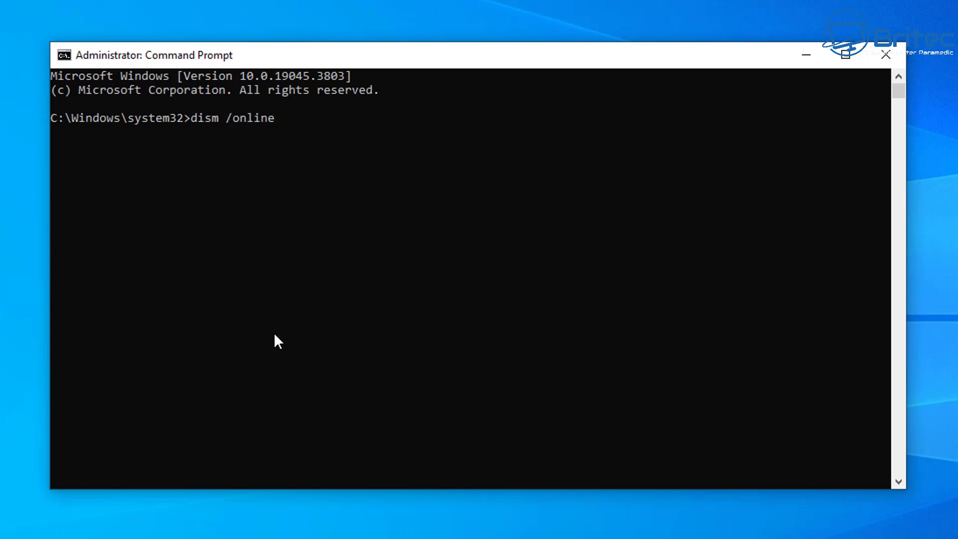
text( /get-intl)
key(Return)
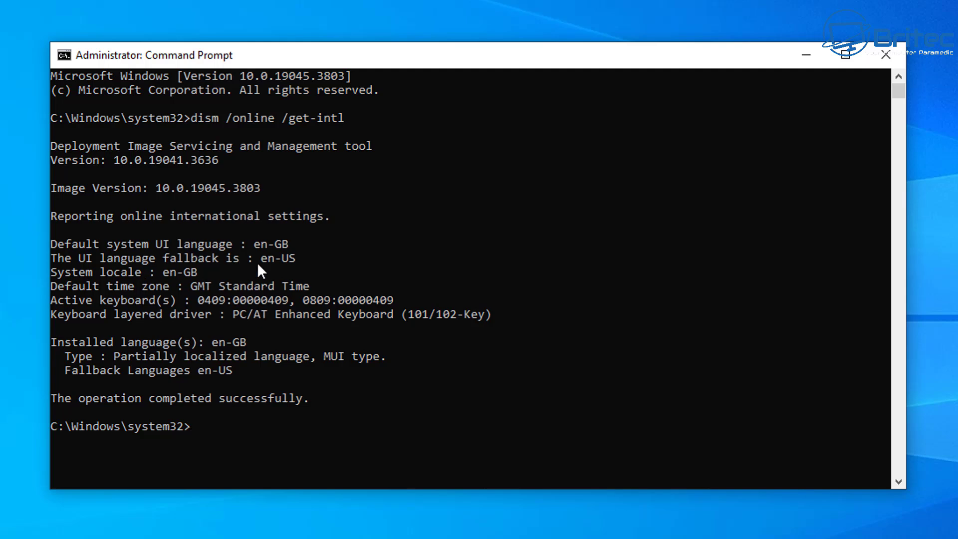
drag(294, 244, 52, 242)
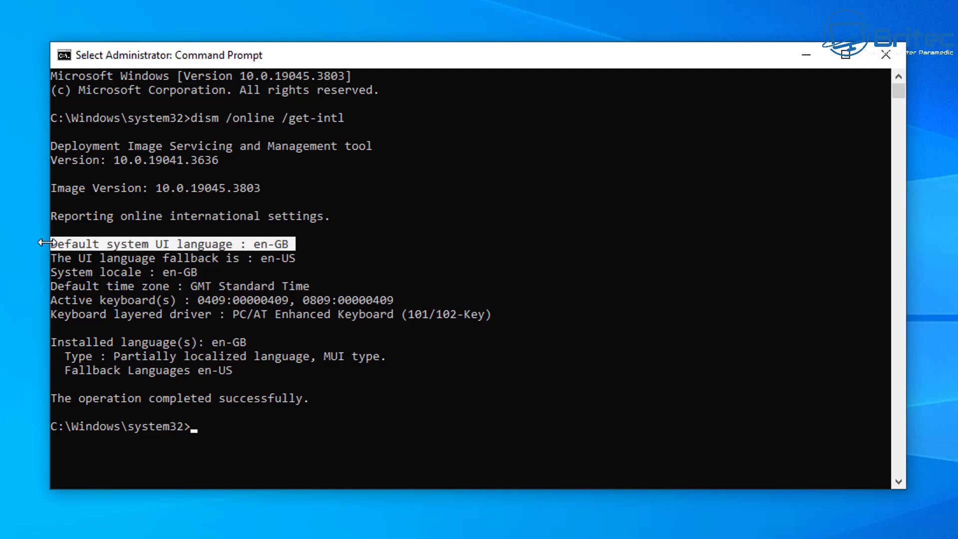
click(891, 51)
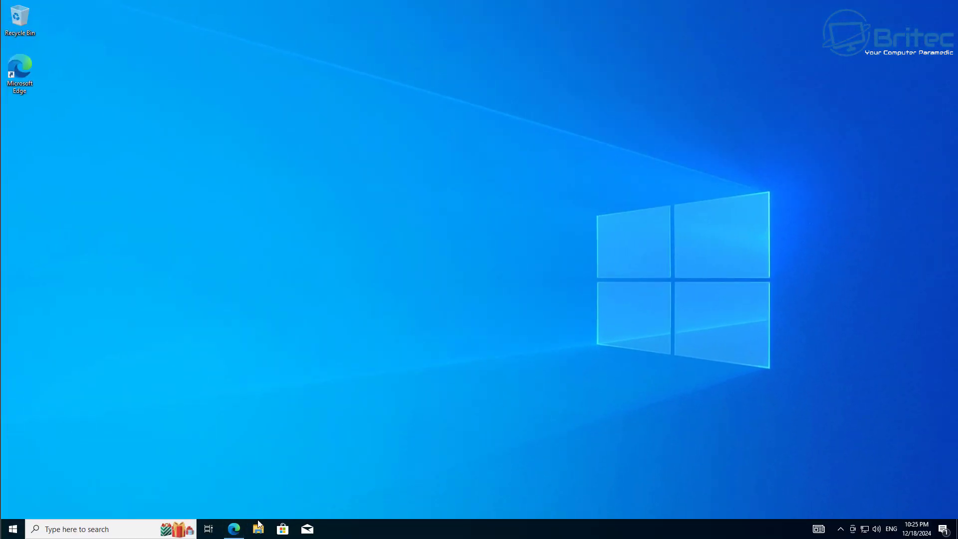
Switch to File Explorer and delete the 7z2409-x64 installer from the Downloads folder
click(259, 529)
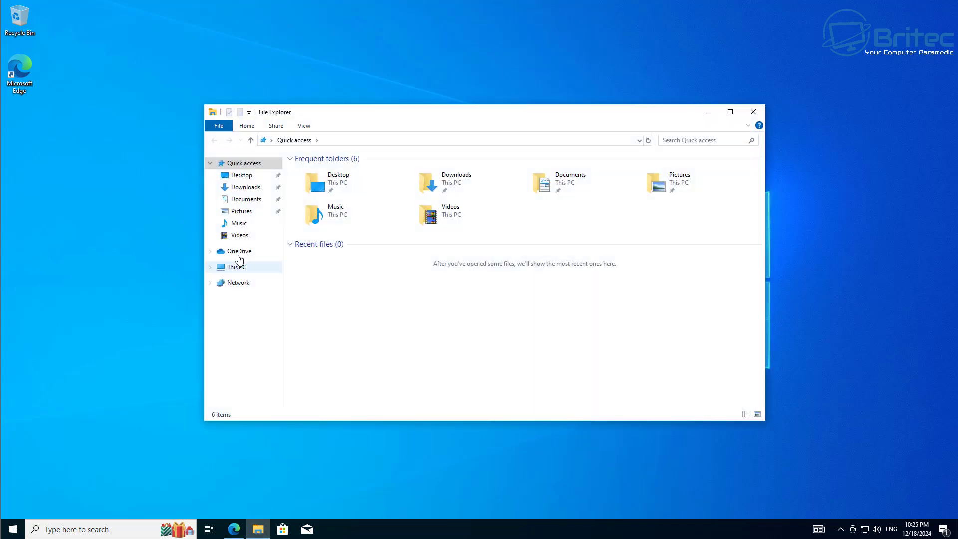
click(250, 188)
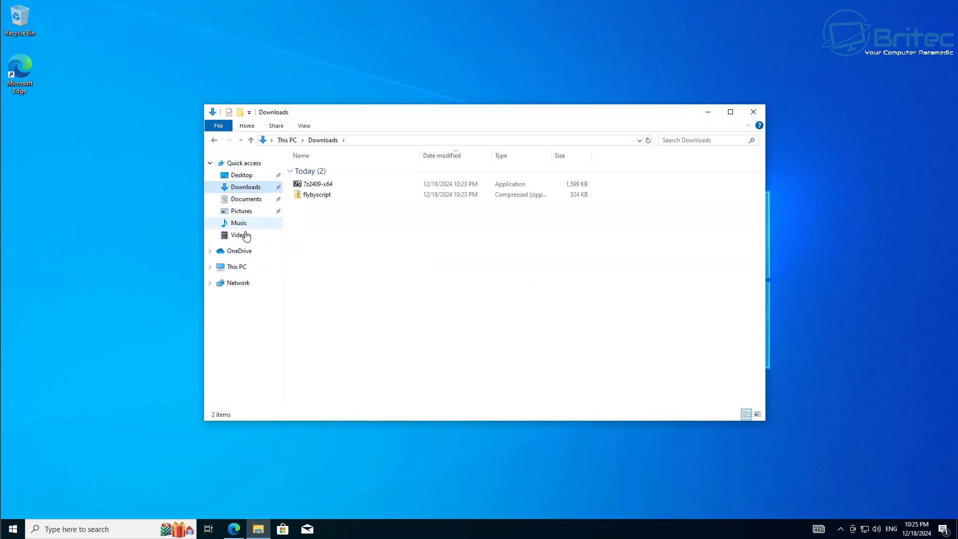
click(317, 185)
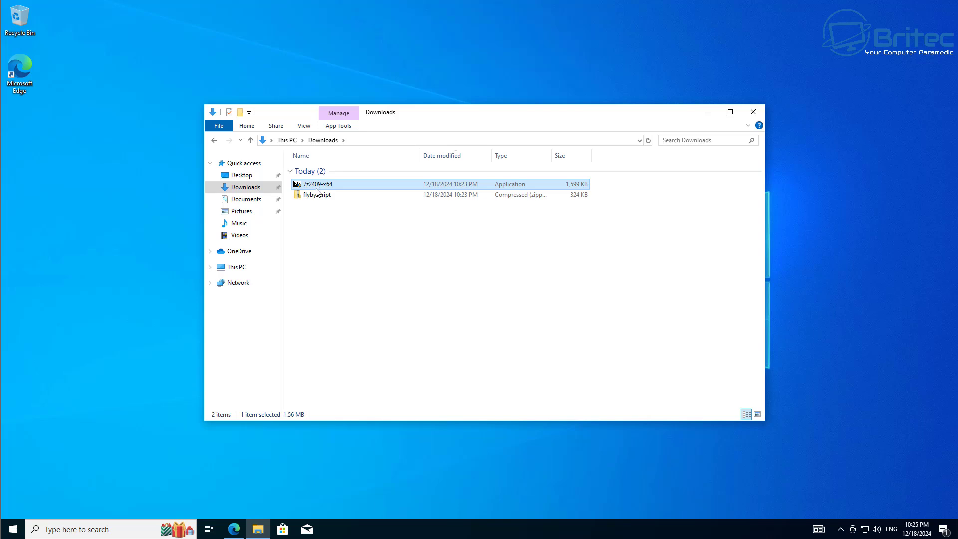
key(Delete)
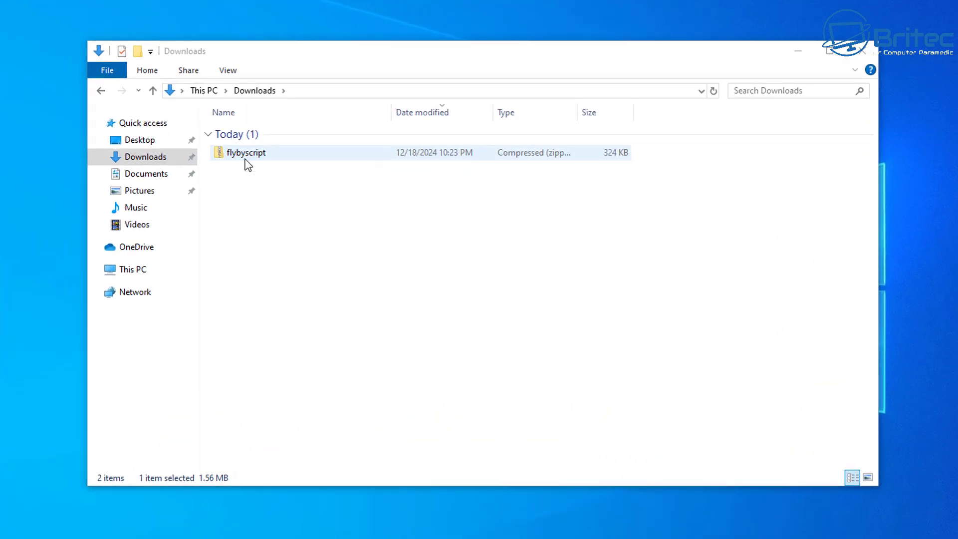
Extract the flybyscript archive to its own flybyscript folder in Downloads and close the original Downloads window
click(253, 158)
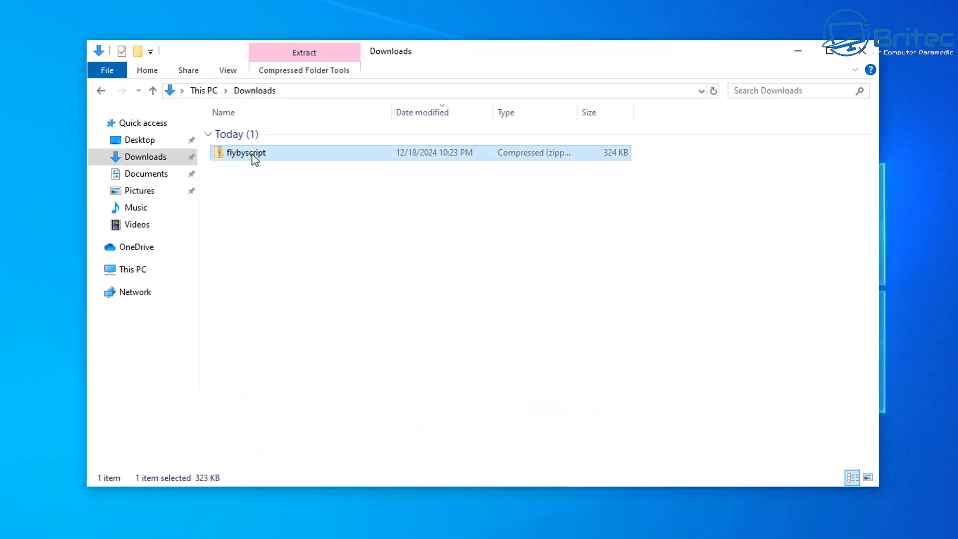
right_click(255, 159)
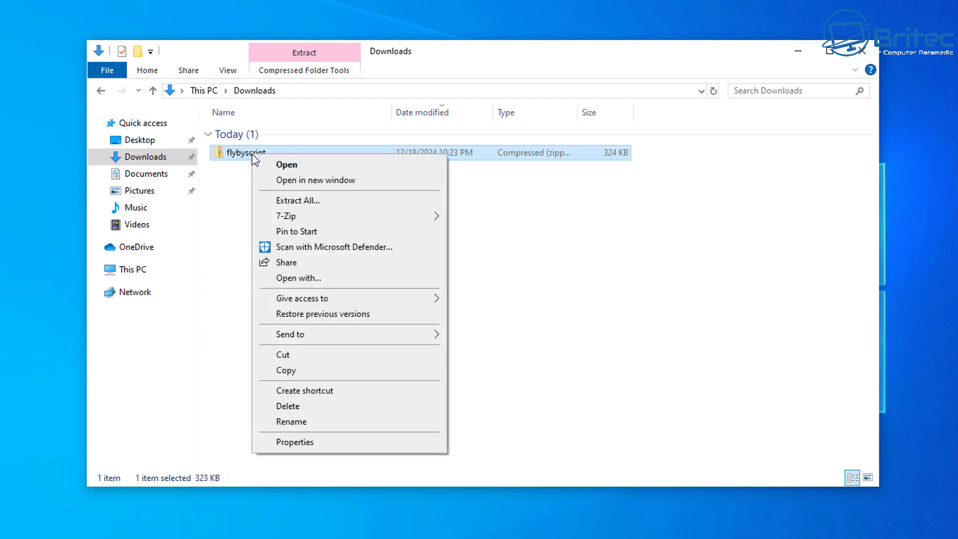
click(298, 201)
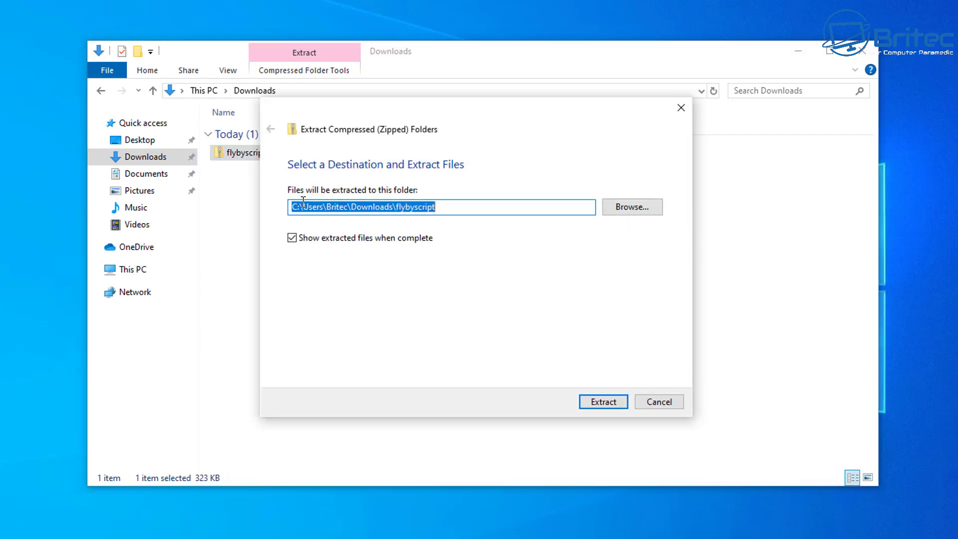
click(603, 402)
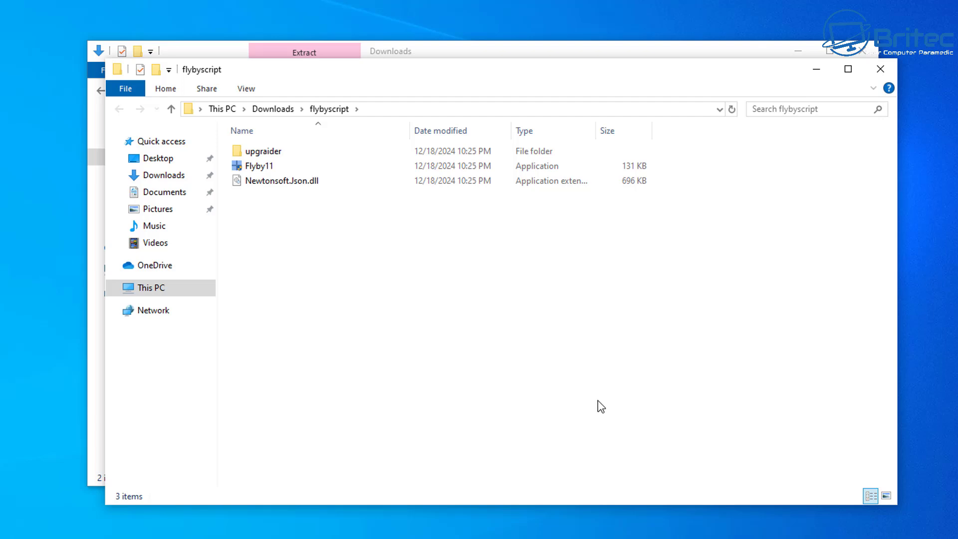
mouse_move(477, 77)
mouse_down()
mouse_move(459, 67)
mouse_move(472, 89)
mouse_up()
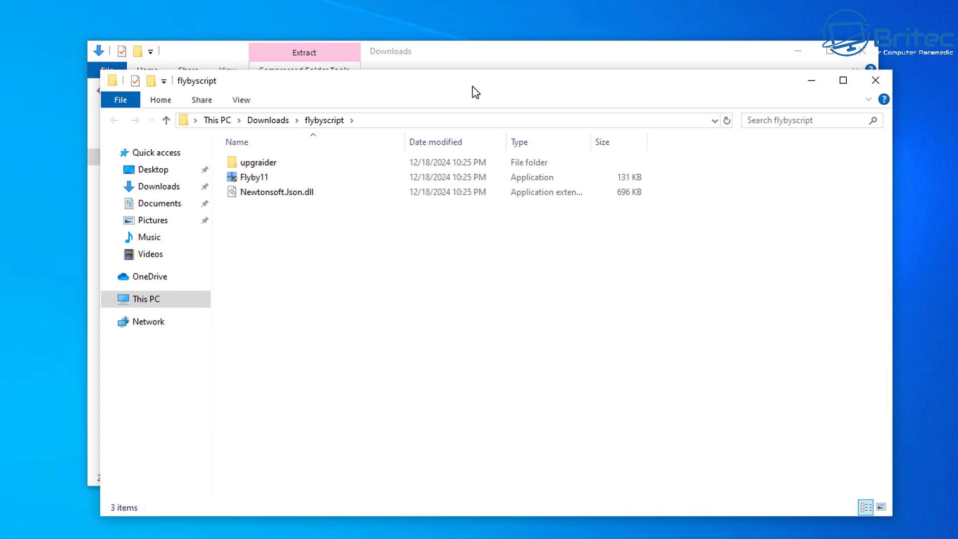
click(863, 50)
drag(619, 91, 601, 64)
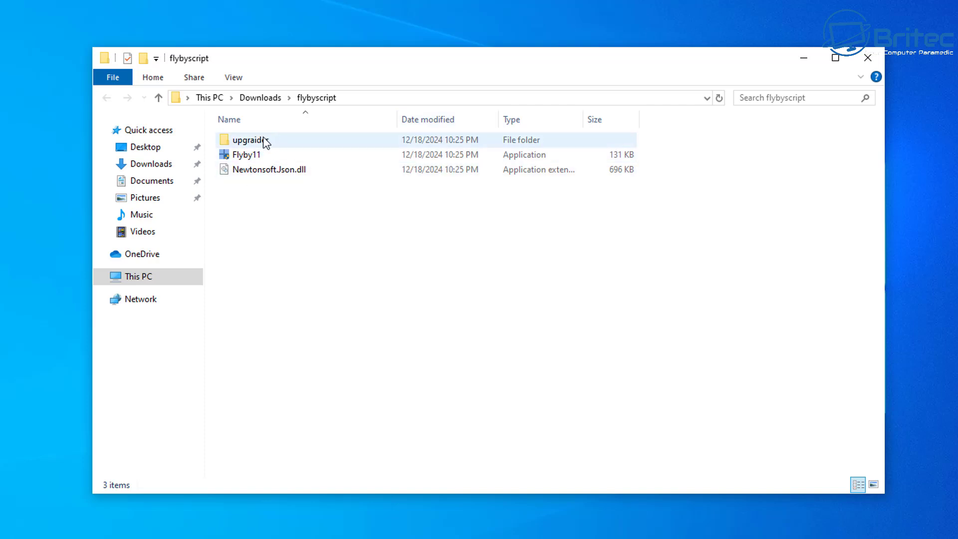
Examine the Fido script in the extracted upgraider folder and read its description in the Flyby11 README on GitHub
mouse_move(265, 142)
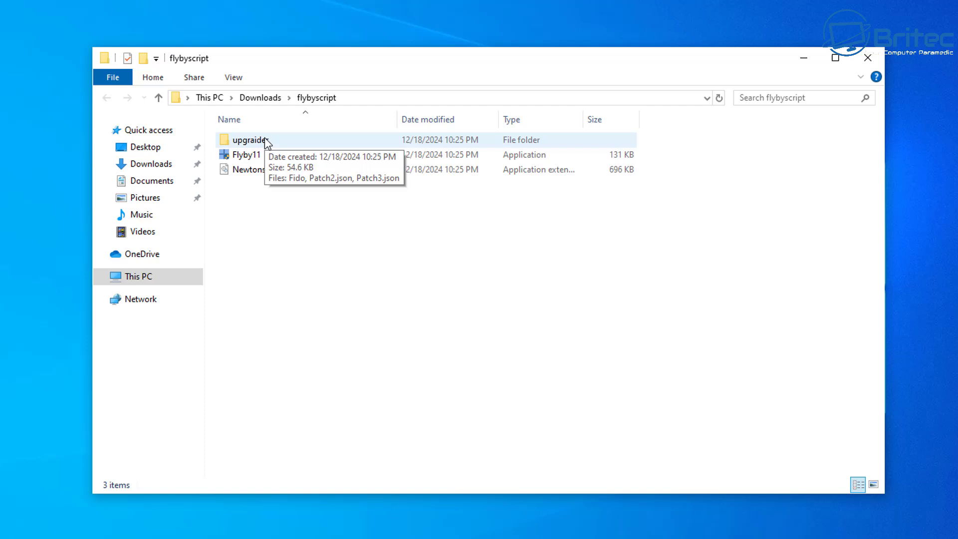
double_click(236, 143)
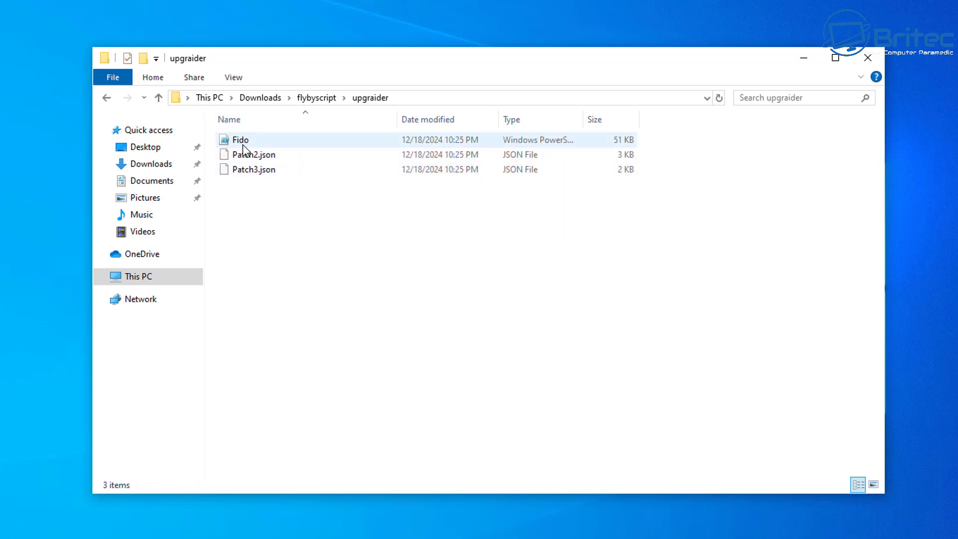
mouse_move(232, 146)
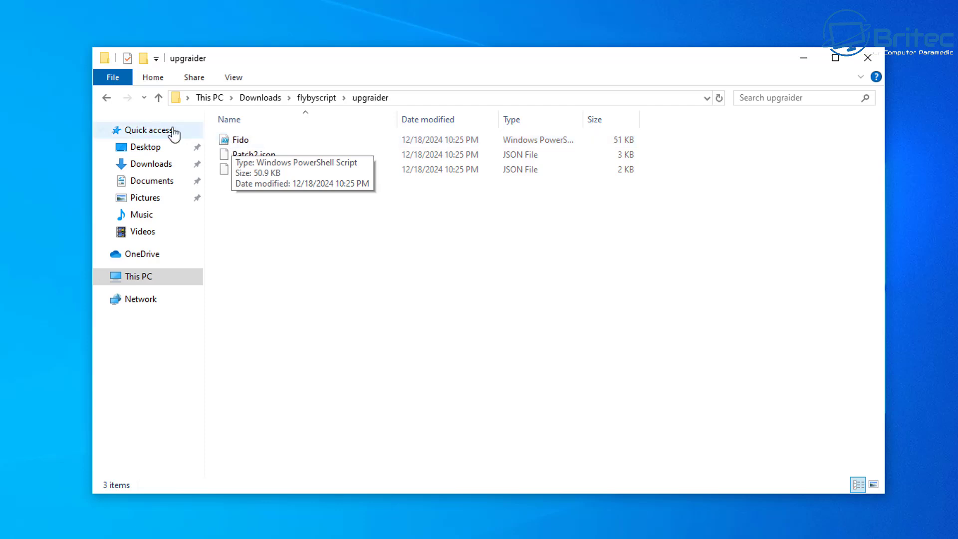
click(105, 95)
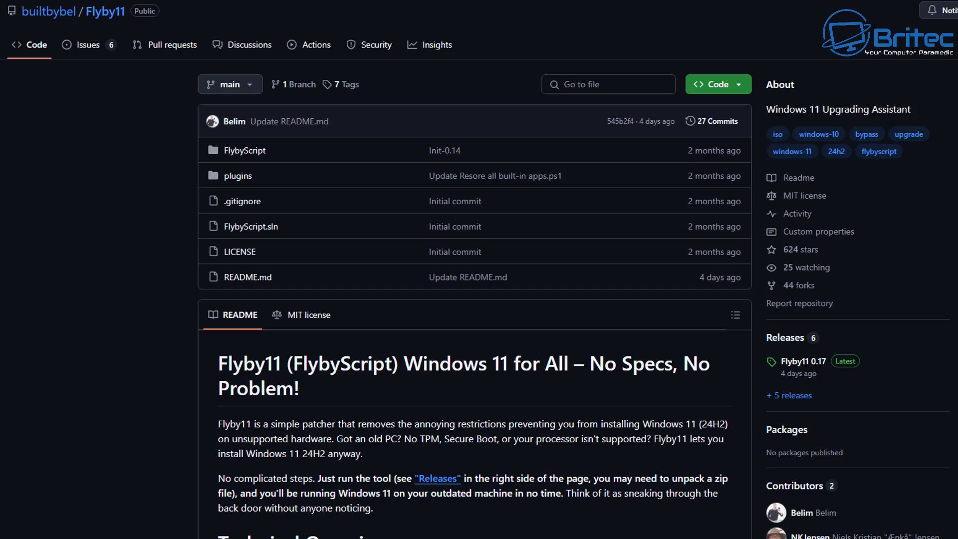
scroll(939, 282, down, 5)
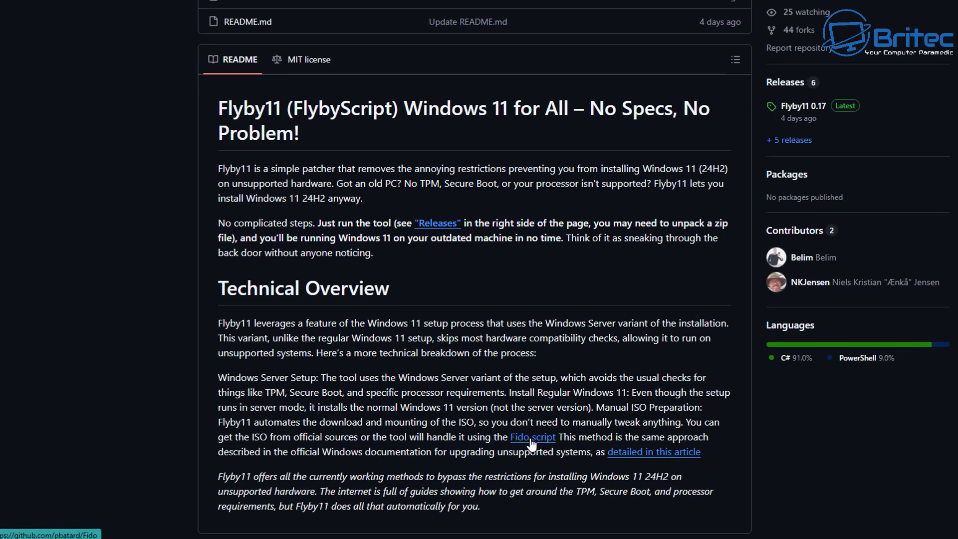
click(532, 437)
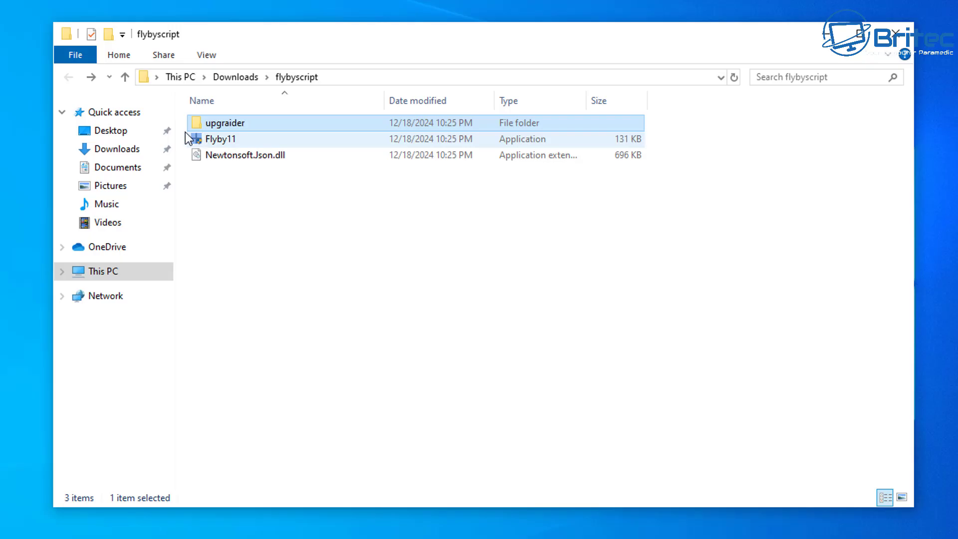
Run Flyby11 from the flybyscript folder as administrator, overriding the SmartScreen block and allowing it to make changes to the device
click(219, 139)
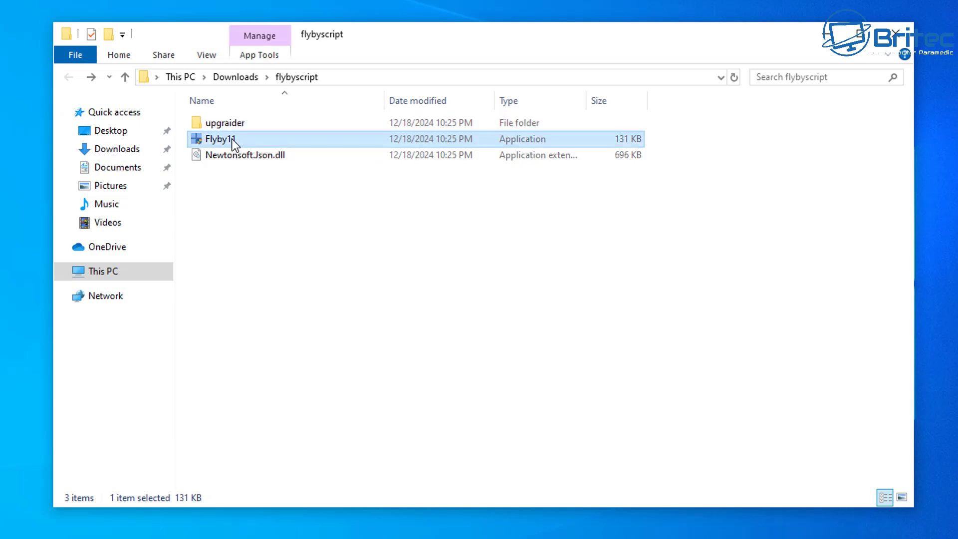
right_click(232, 143)
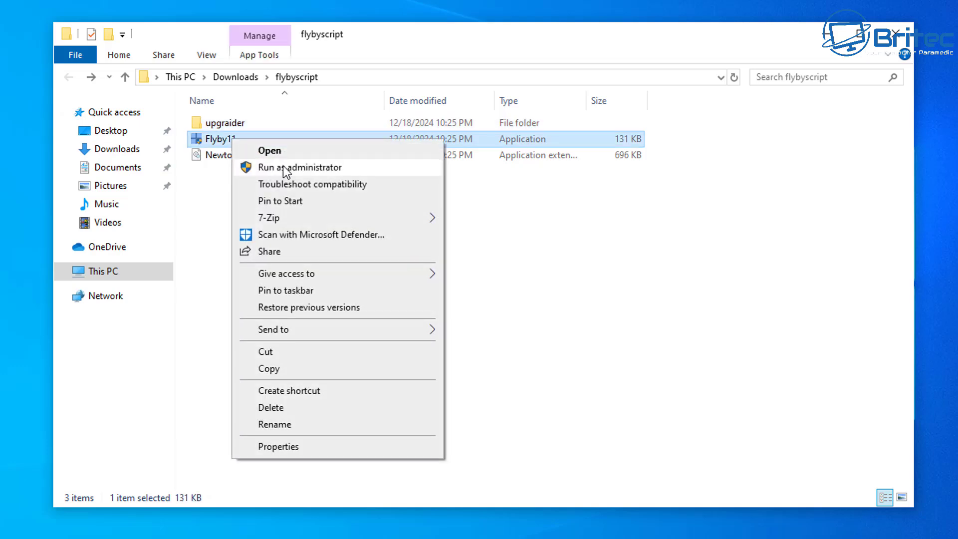
click(259, 162)
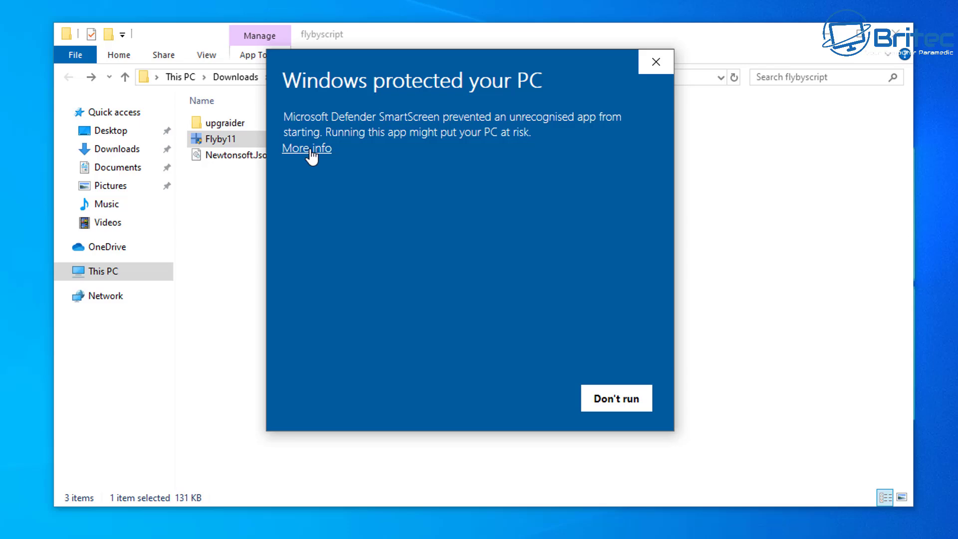
click(307, 149)
click(519, 341)
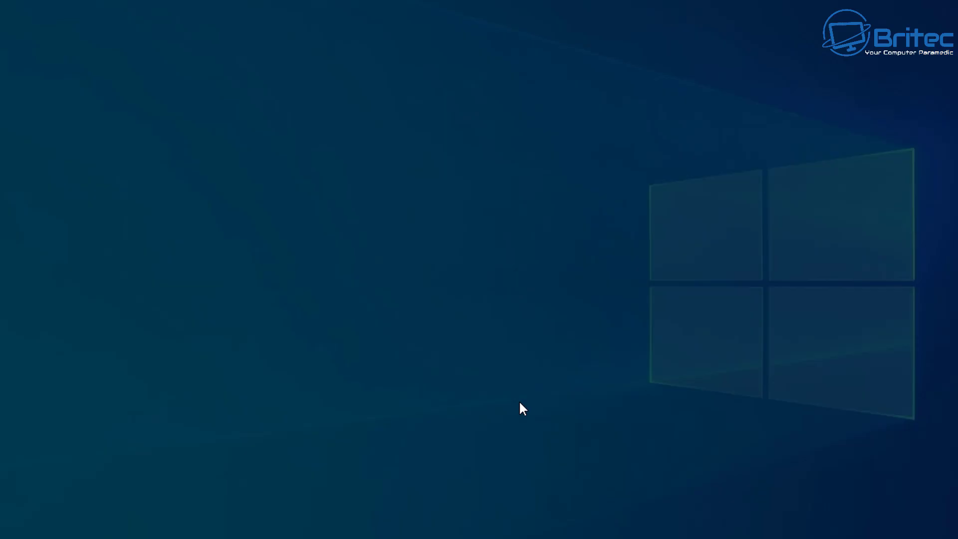
click(394, 374)
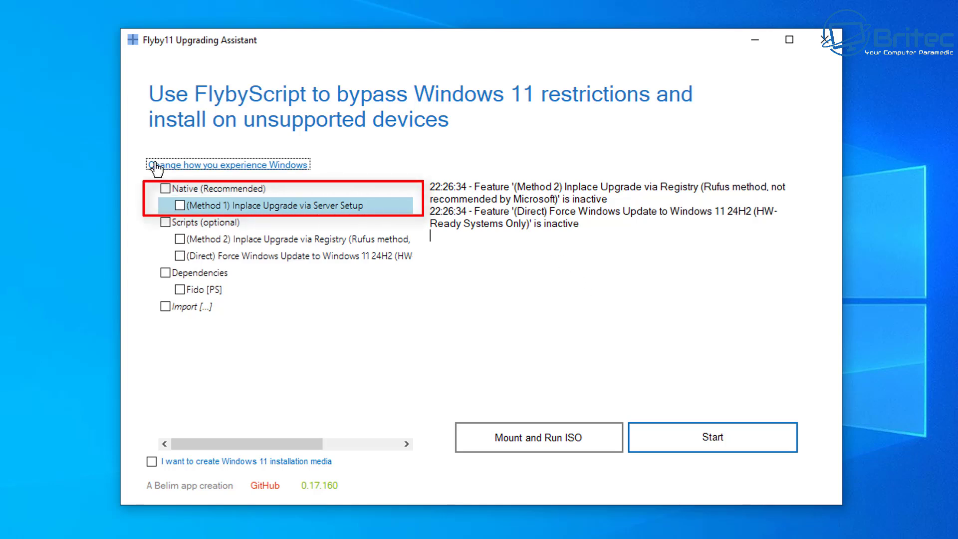
Select (Method 1) Inplace Upgrade via Server Setup, read its technical note on the POPCNT requirement, and start the process
click(179, 205)
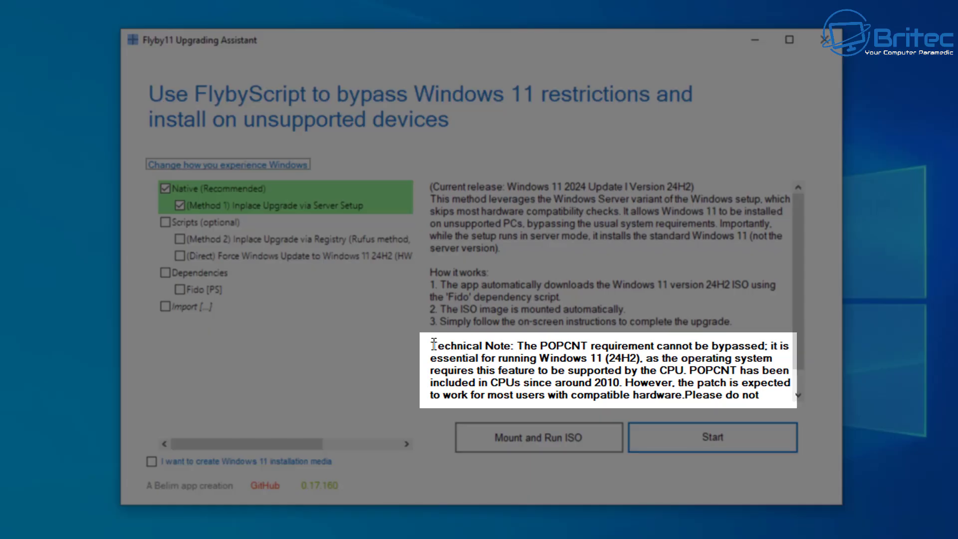
drag(431, 345, 803, 401)
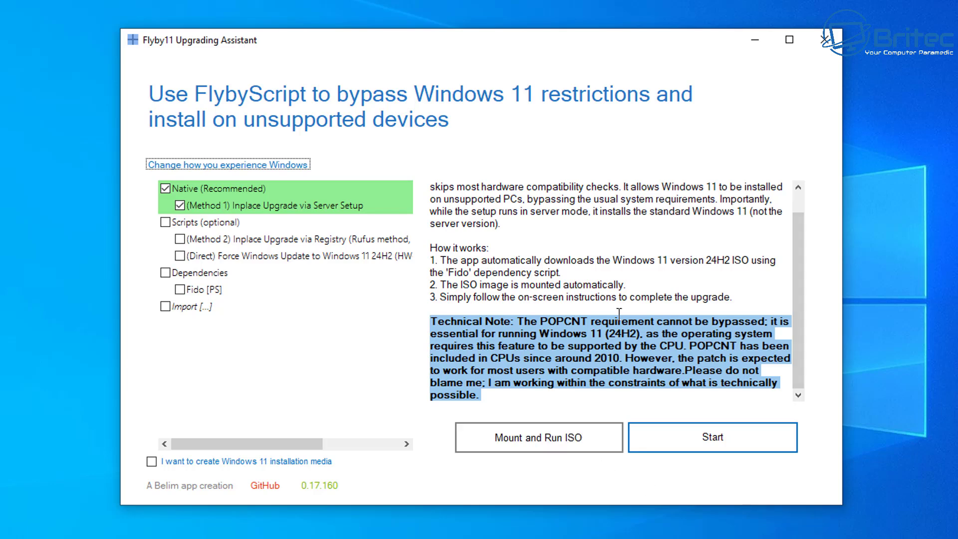
click(634, 297)
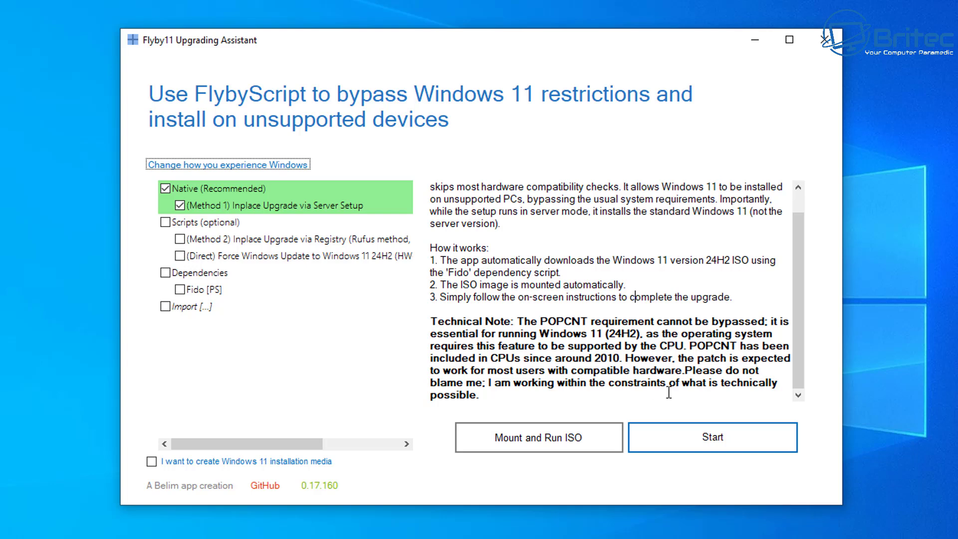
click(692, 445)
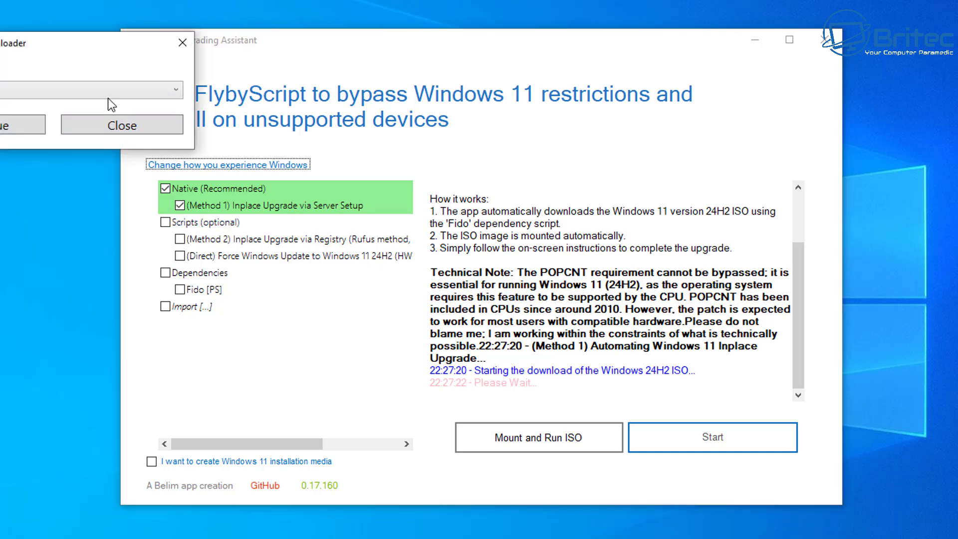
In the Fido ISO Downloader, accept version Windows 11, release 24H2 (Build 26100.1742 - 2024.10) and edition Windows 11 Home/Pro/Edu
drag(84, 40, 498, 90)
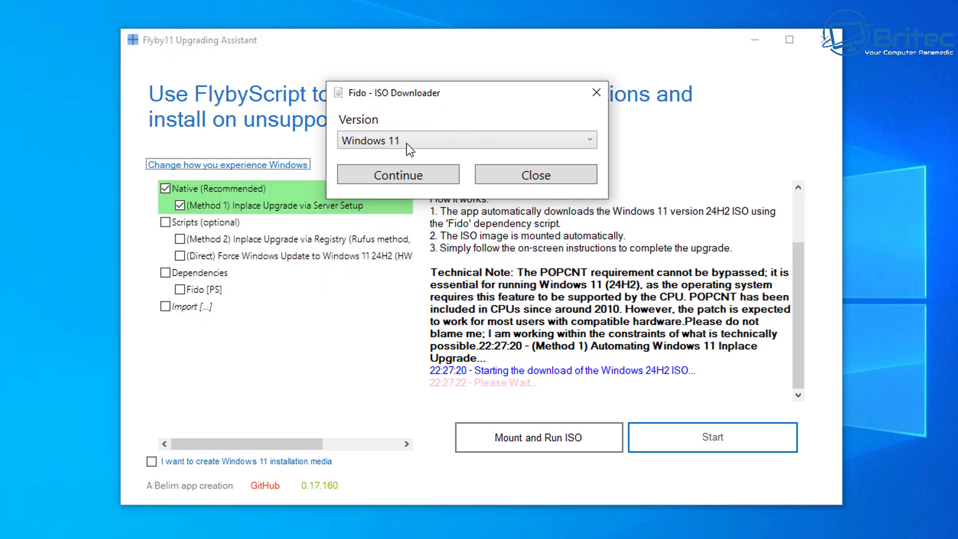
click(407, 179)
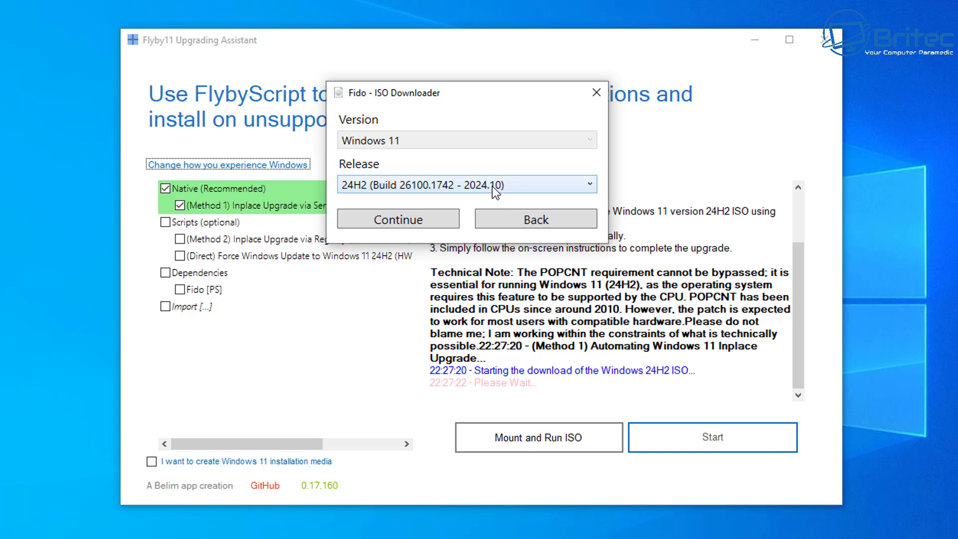
click(388, 219)
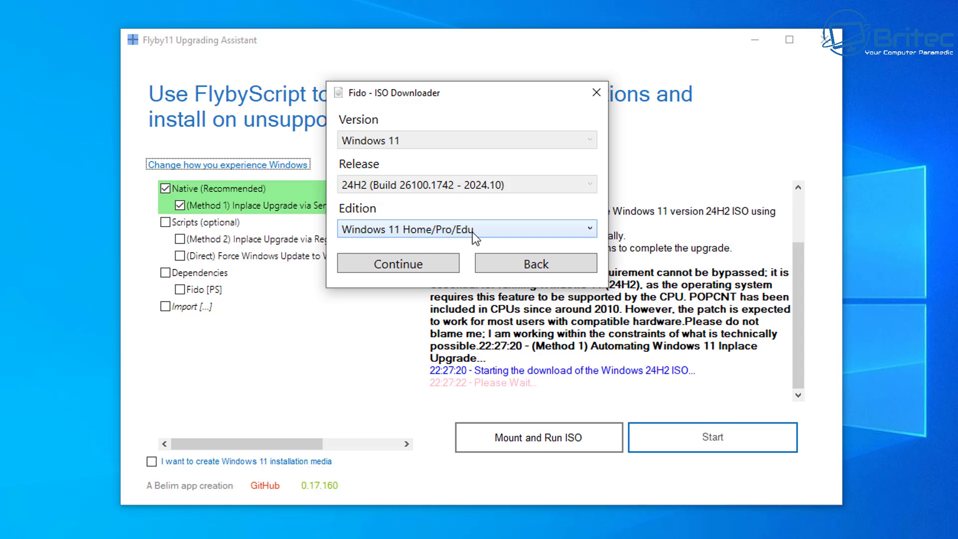
click(381, 263)
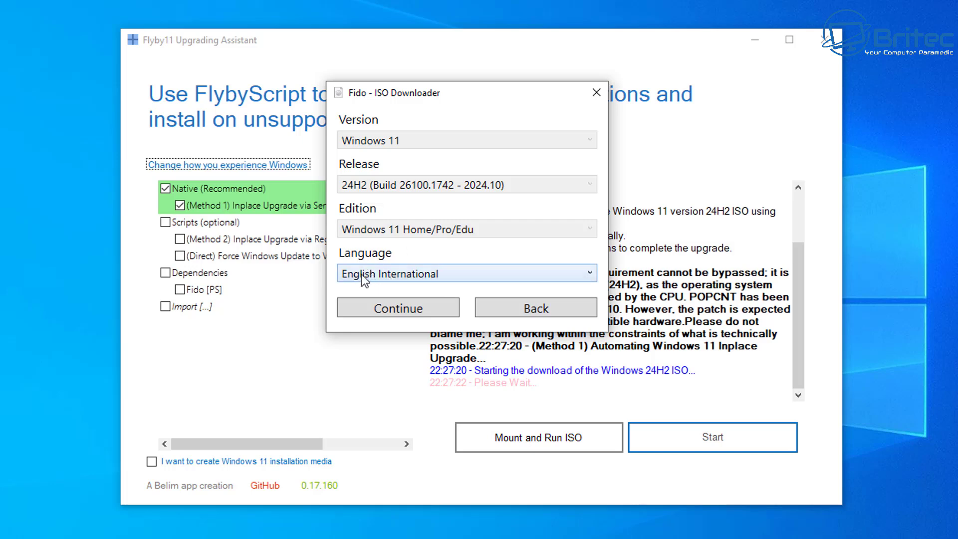
Choose English International as the language and x64 as the architecture, download the Windows 11 ISO, and acknowledge the download notice
click(581, 274)
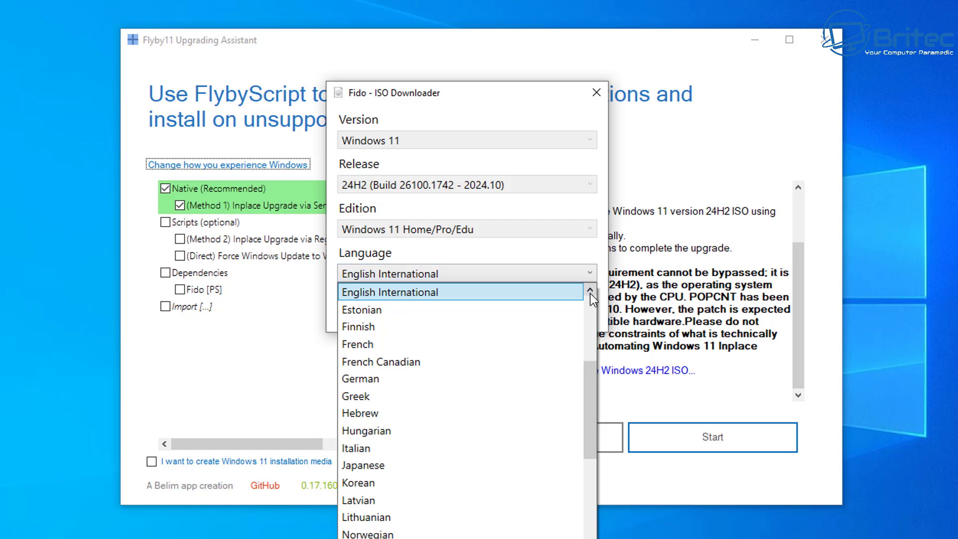
click(591, 293)
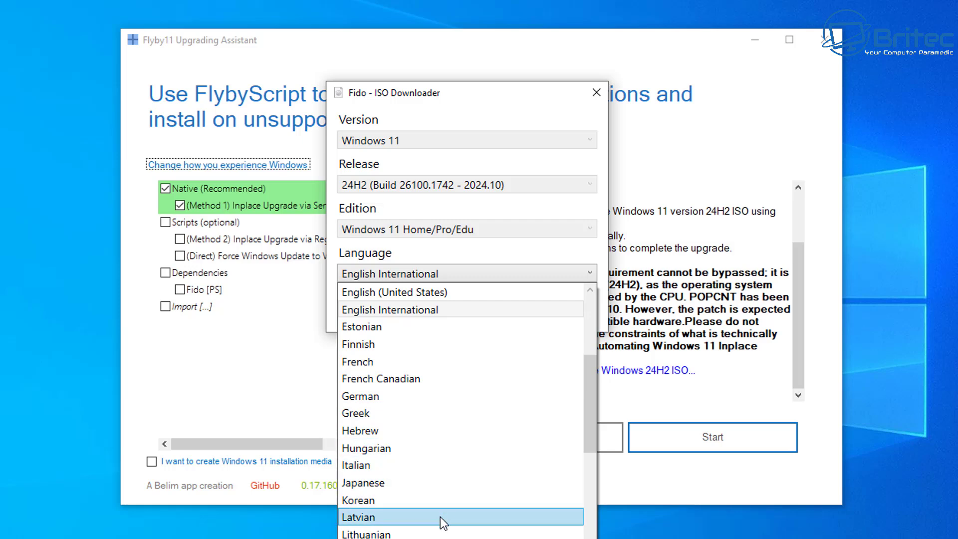
click(433, 308)
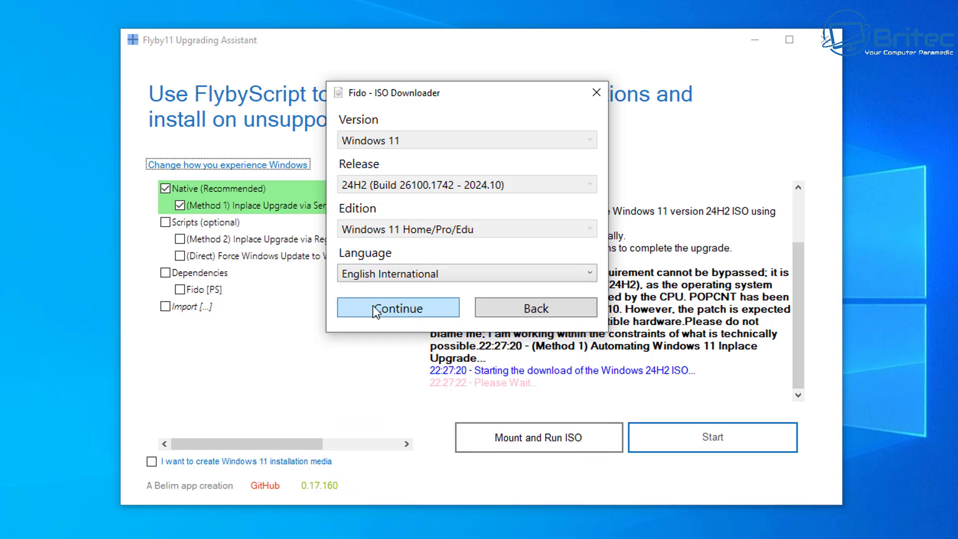
click(388, 309)
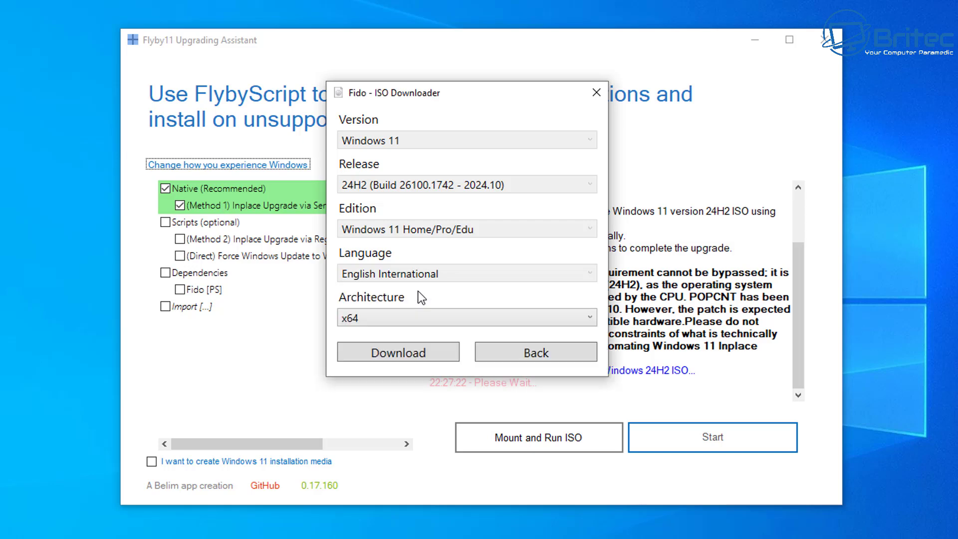
click(394, 354)
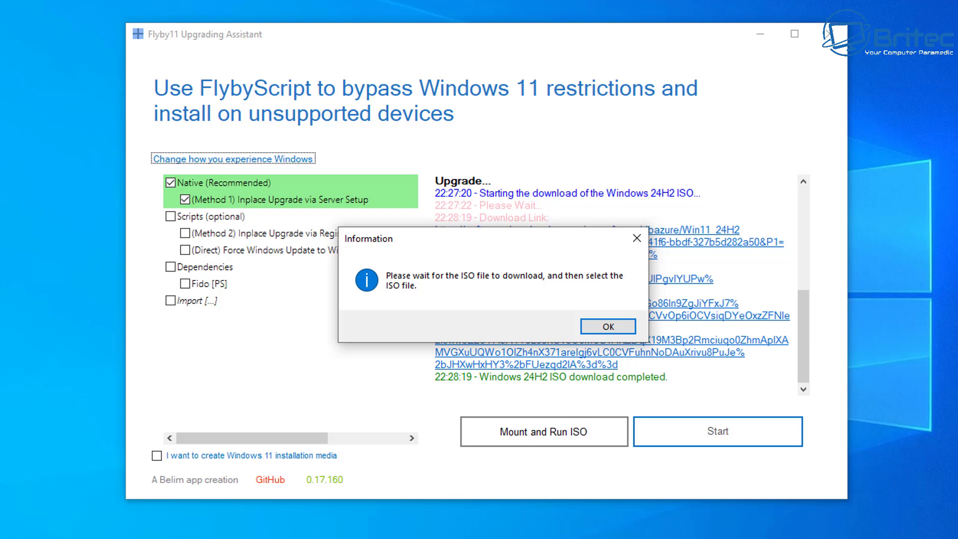
click(623, 332)
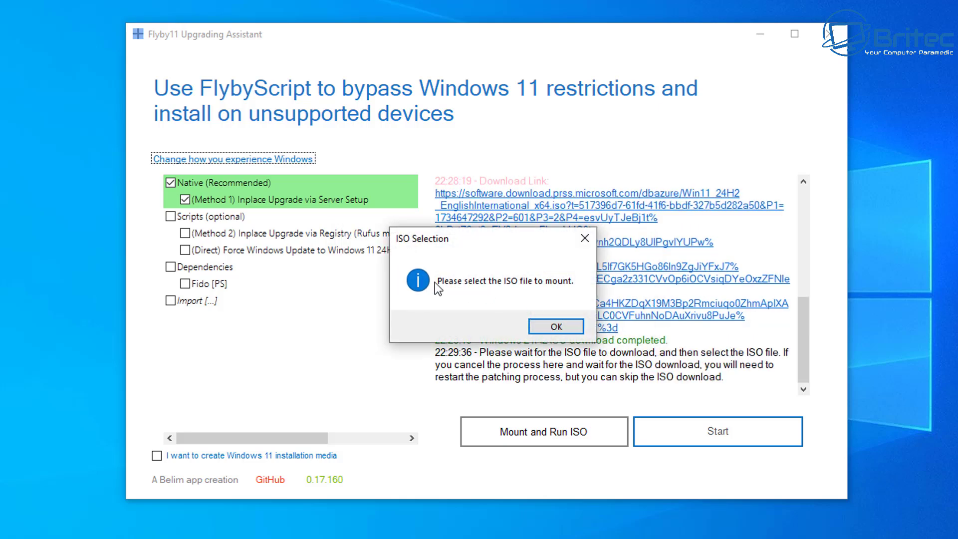
Select the Win11_24H2_EnglishInternational_x64 ISO from the Downloads folder and have it mounted for the upgrade
click(556, 326)
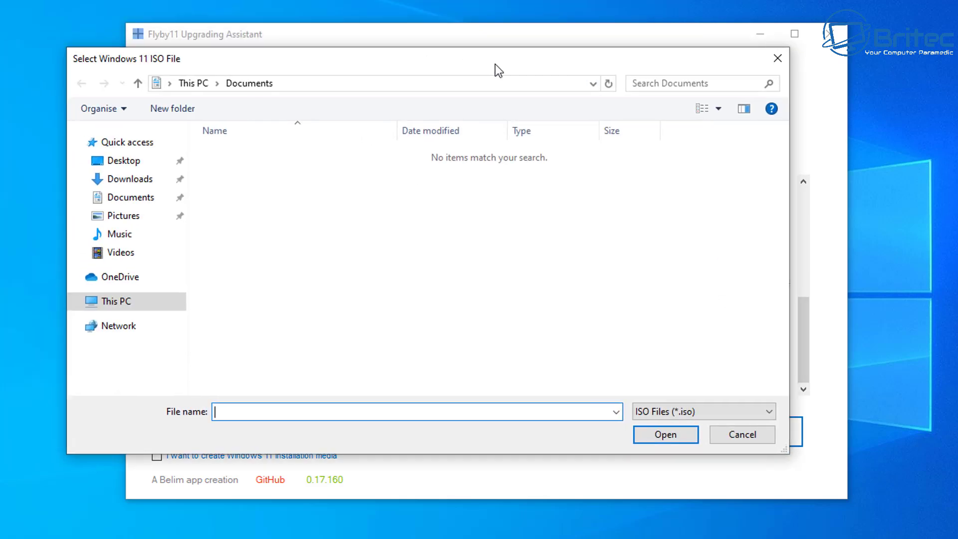
drag(495, 64, 553, 54)
click(189, 177)
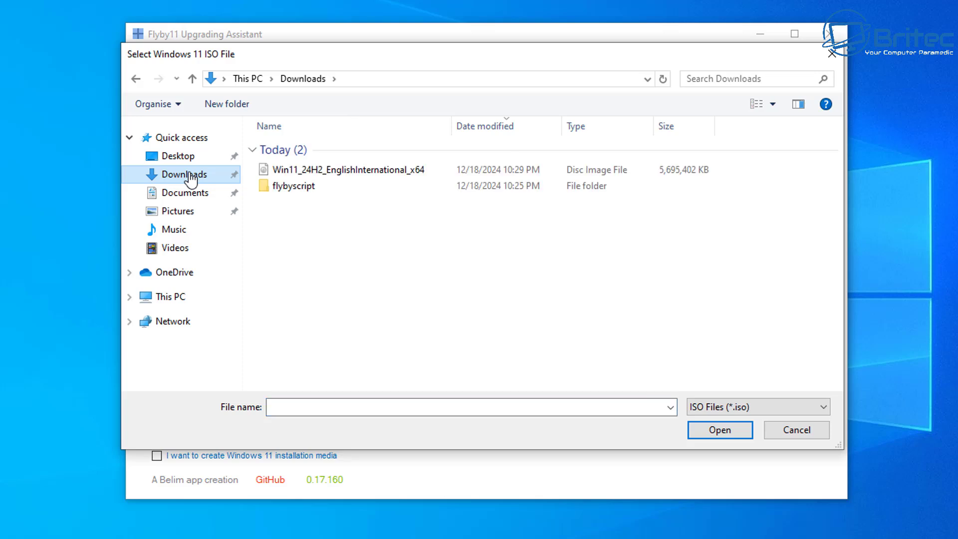
click(387, 170)
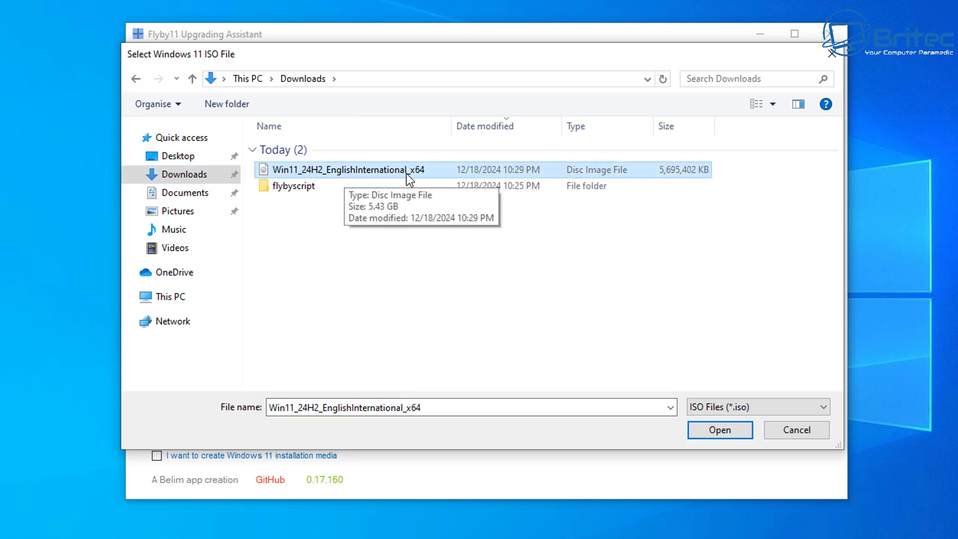
click(711, 438)
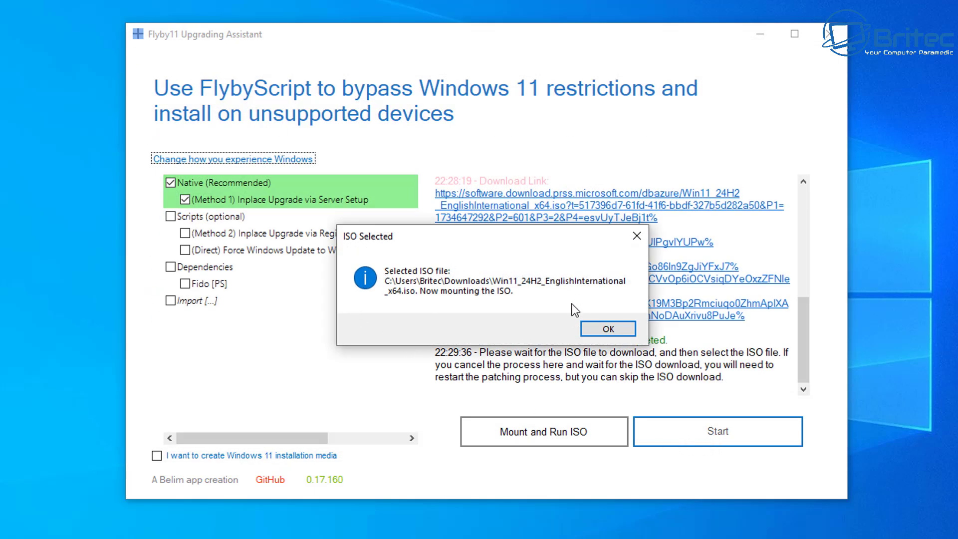
click(608, 329)
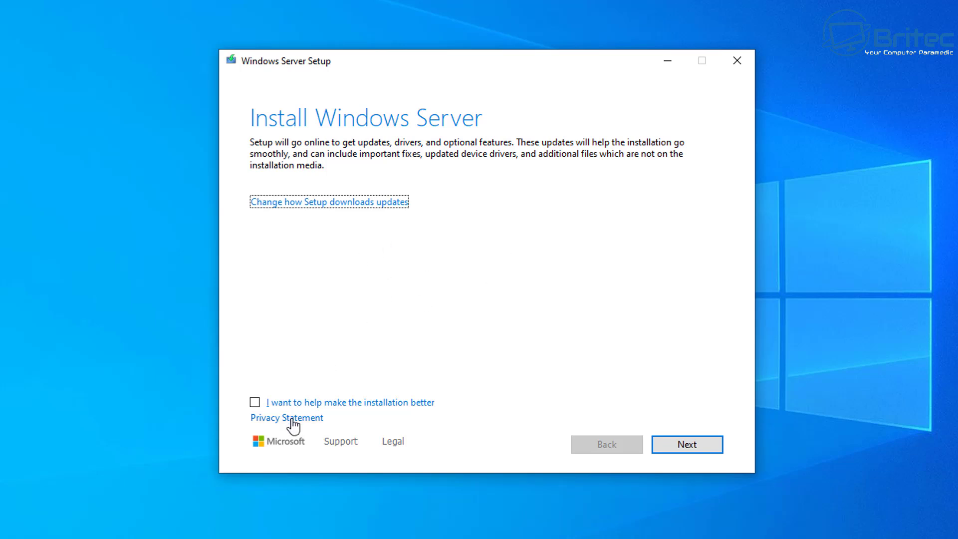
Proceed with the Windows Server Setup and accept the licence terms
click(683, 444)
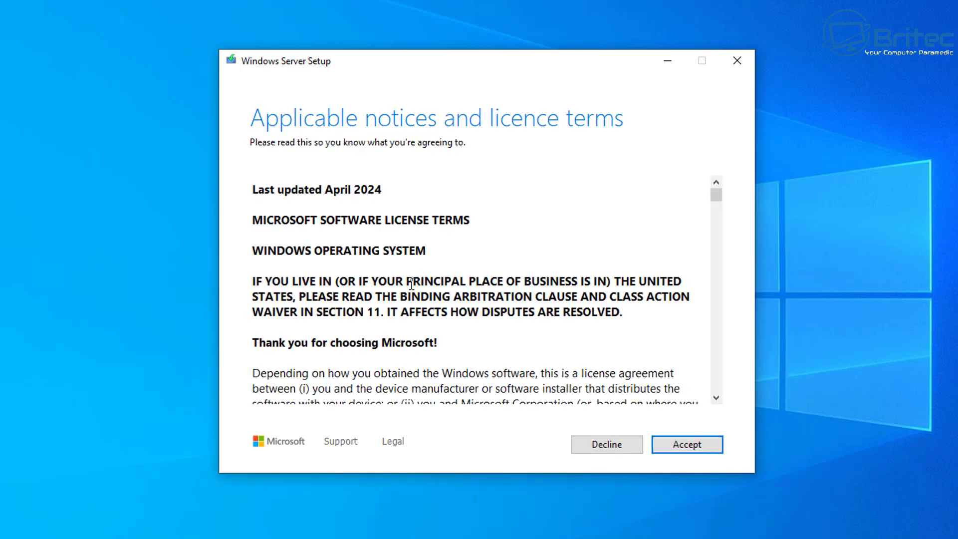
click(687, 442)
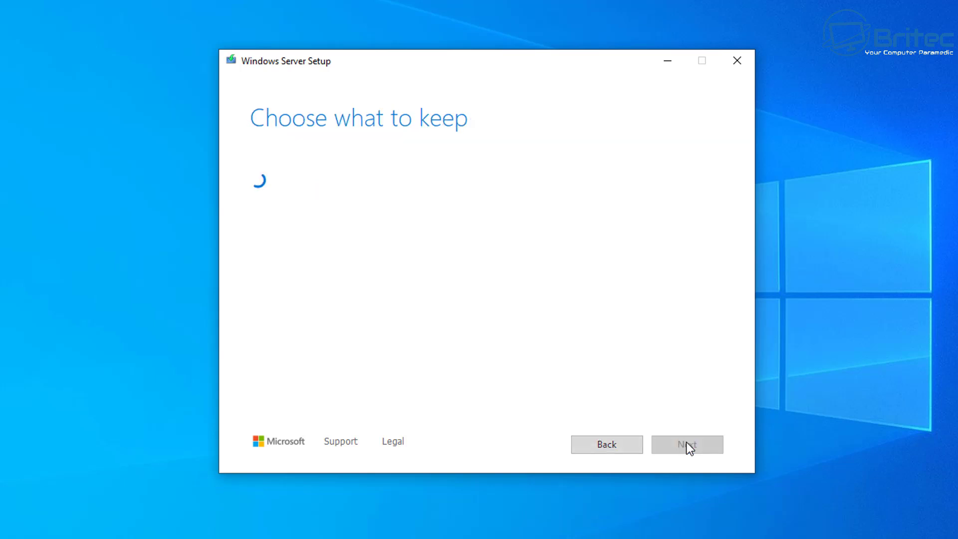
click(256, 202)
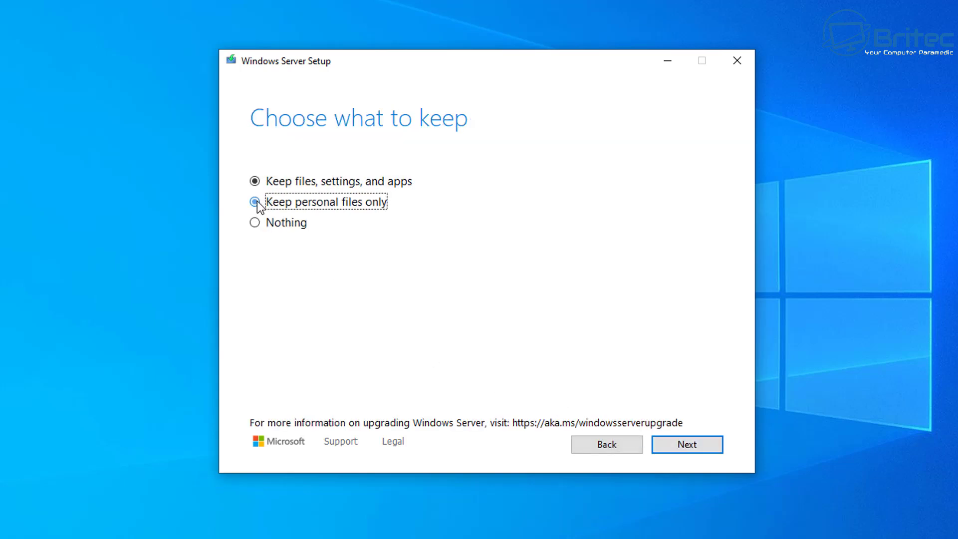
click(256, 223)
click(256, 183)
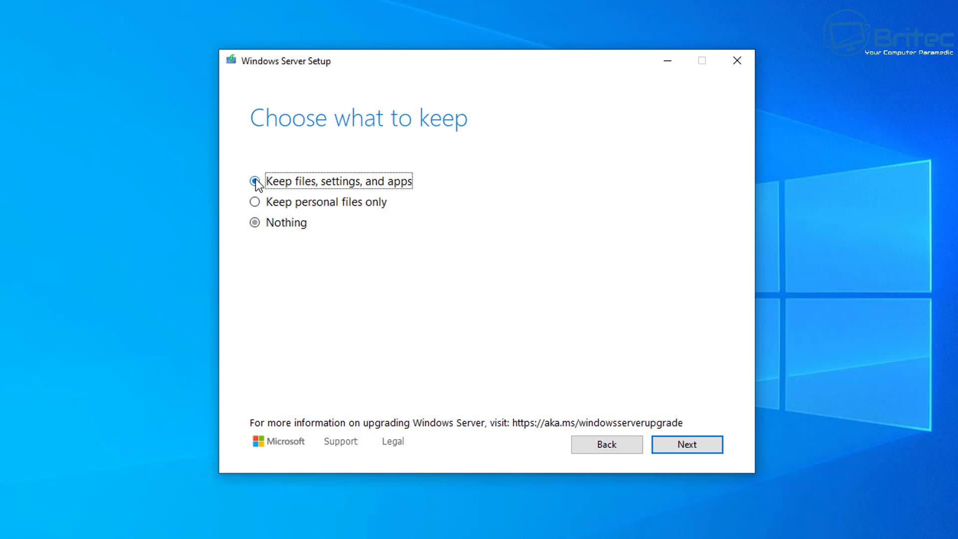
click(255, 204)
click(255, 224)
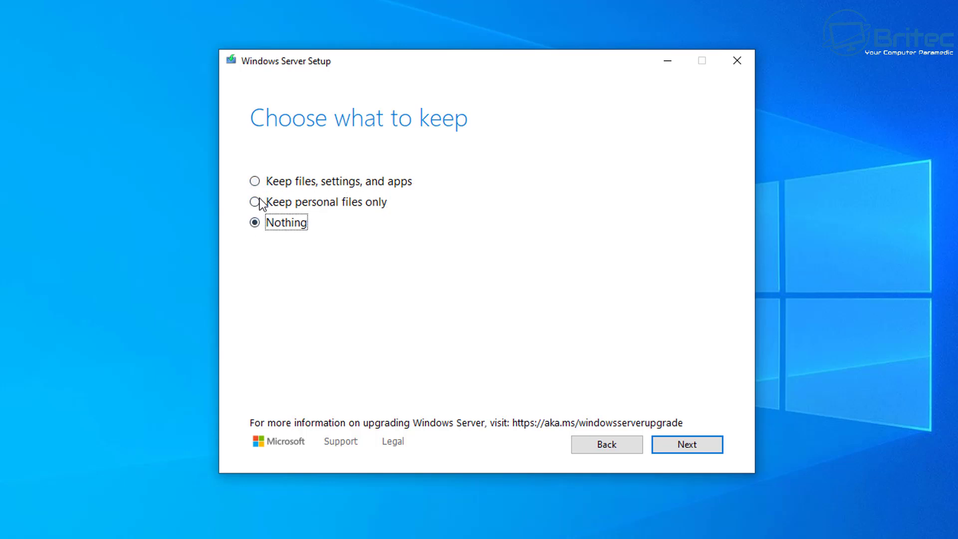
Choose to keep files, settings, and apps, and start the Windows 11 Pro installation
click(255, 183)
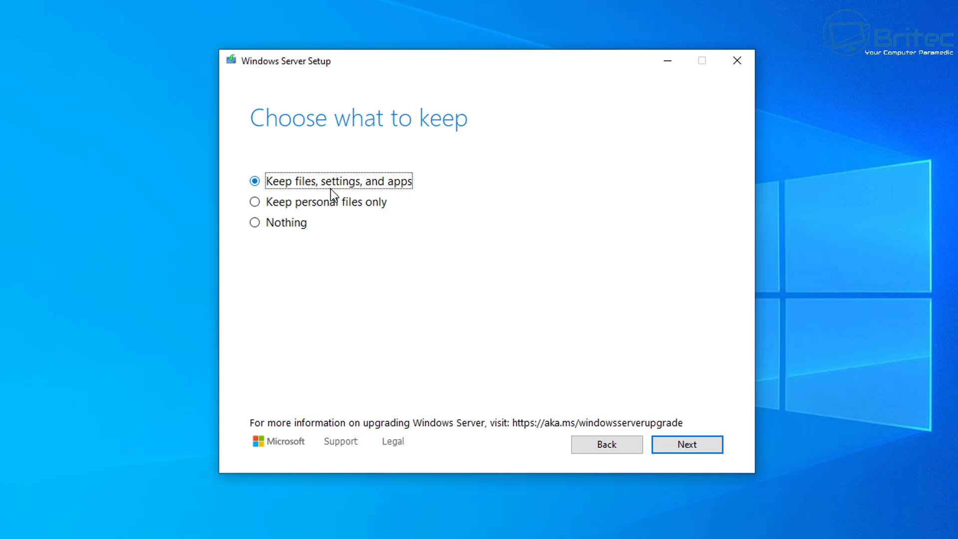
click(703, 454)
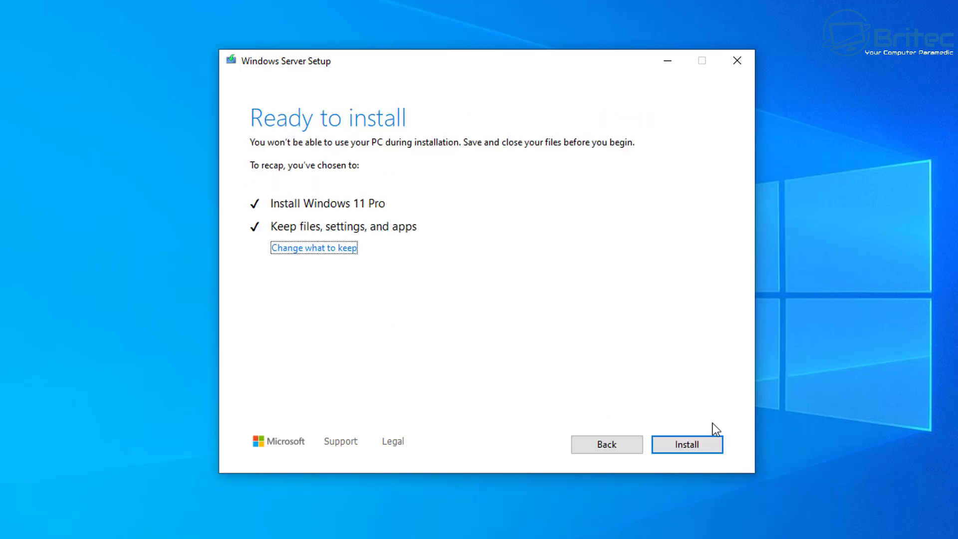
click(706, 444)
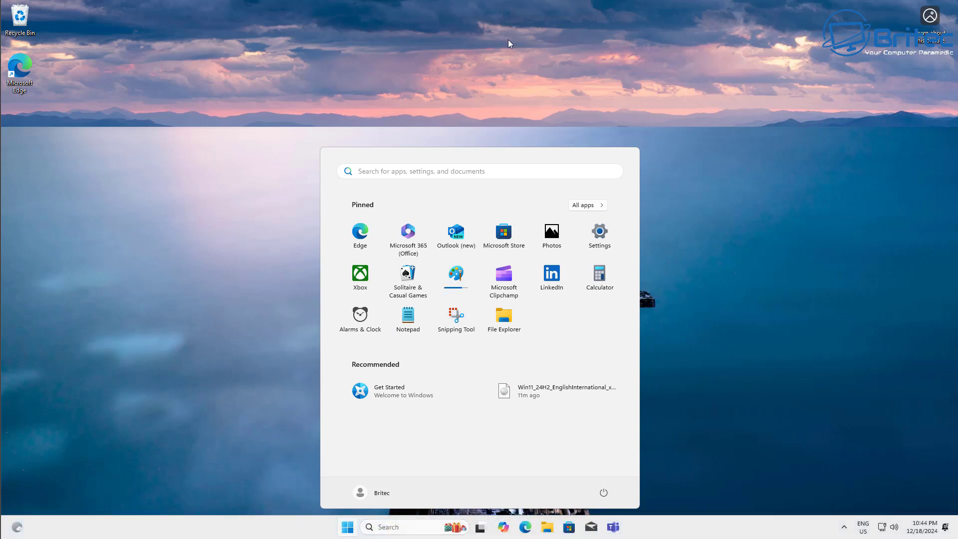
Open the latest Bloatynosy Nue 0.90 release in the builtbybel/Bloatynosy GitHub repository and download Bloatynosy.Nue.exe
click(511, 64)
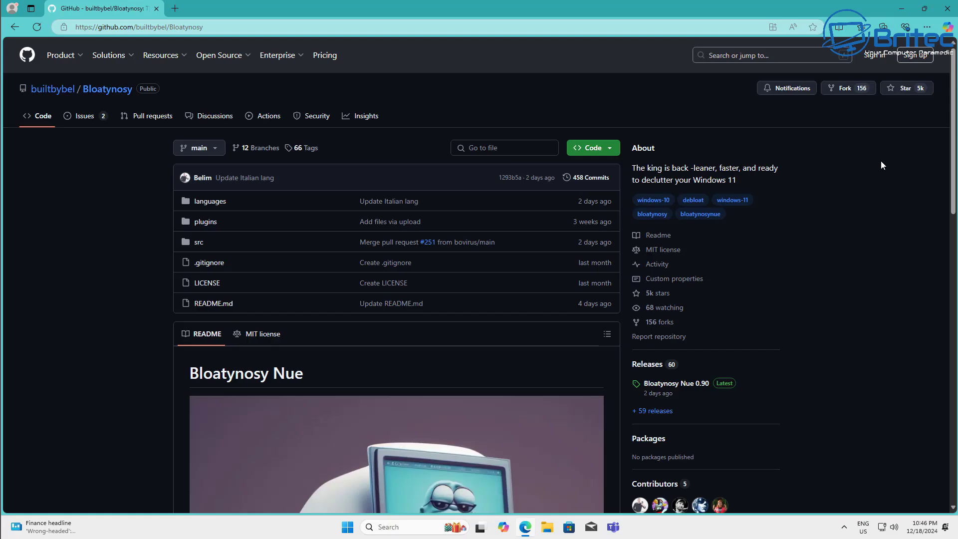
click(726, 384)
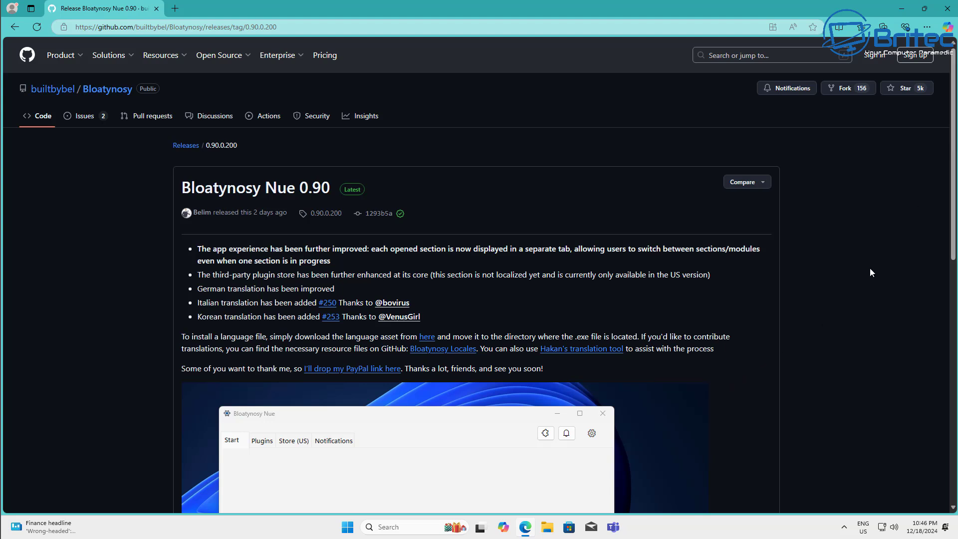
drag(952, 200, 946, 434)
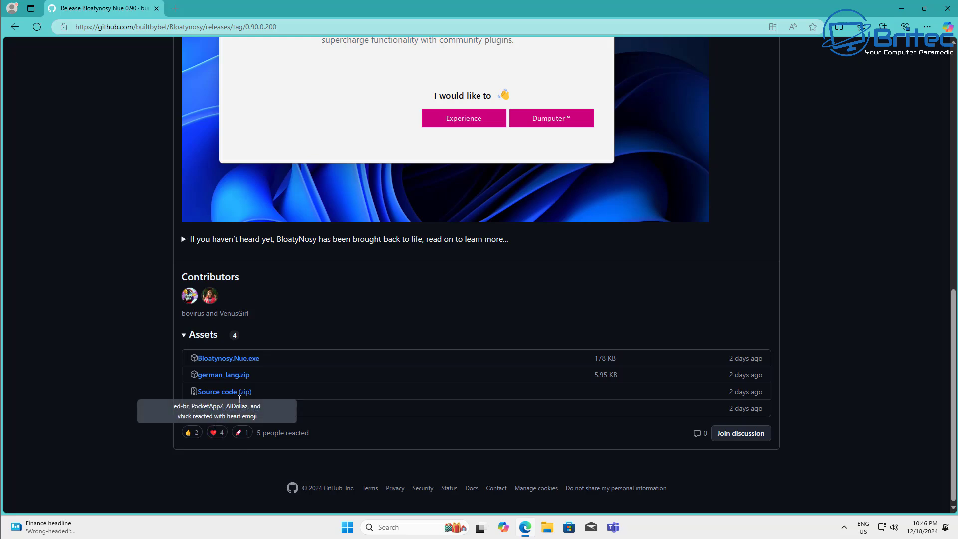
click(251, 362)
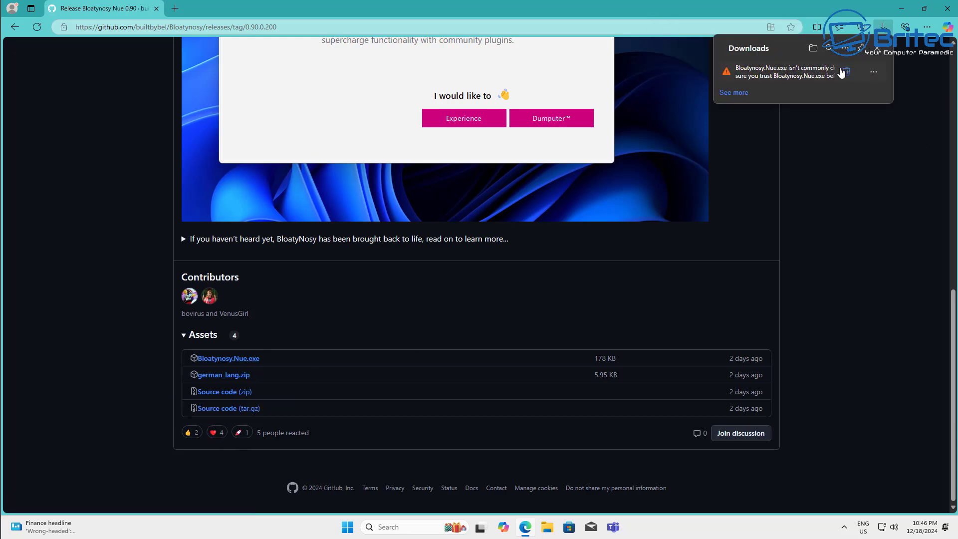
Keep the Bloatynosy.Nue.exe download despite the SmartScreen warning and run the file
click(736, 94)
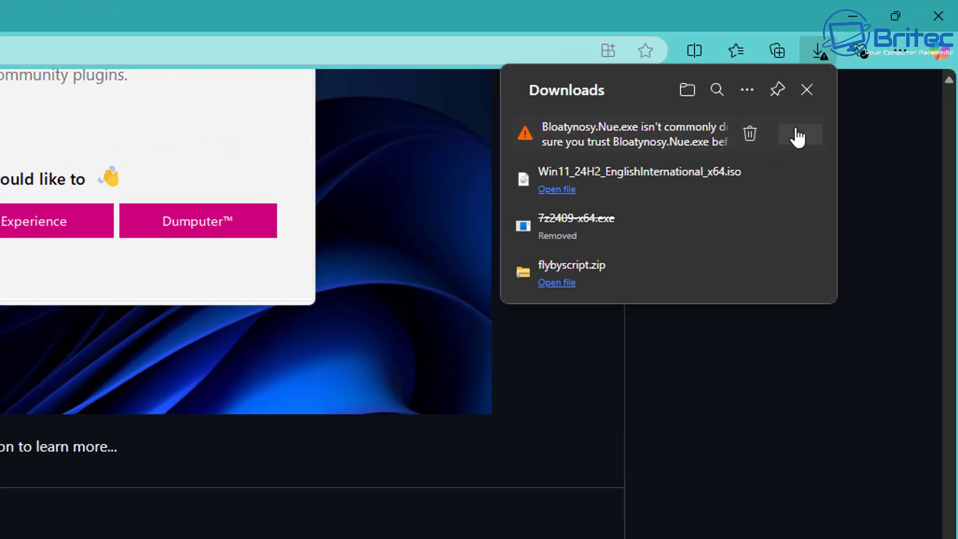
click(867, 77)
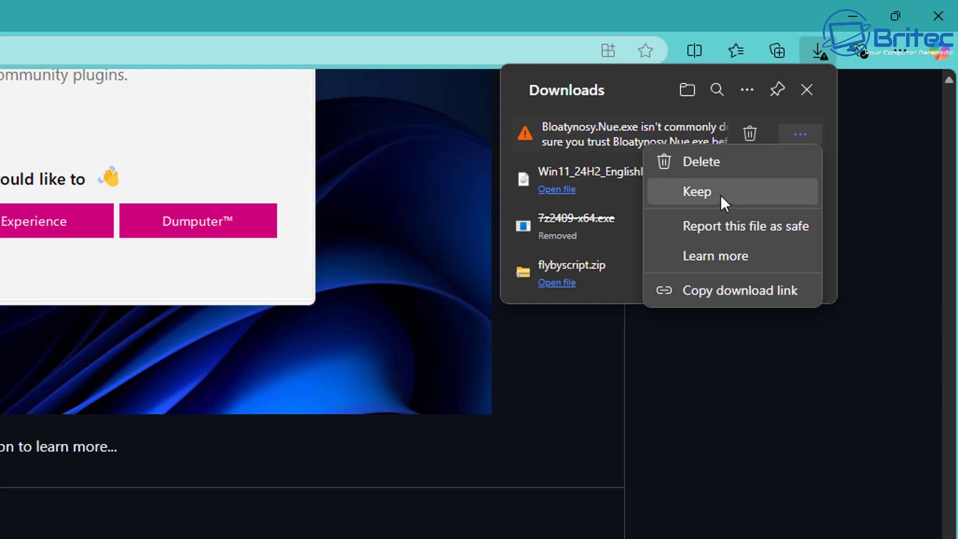
click(696, 191)
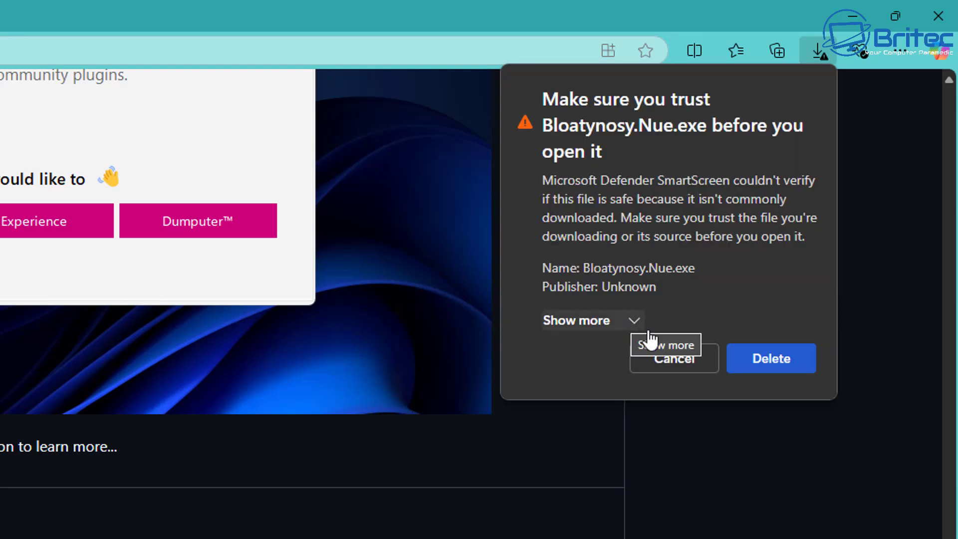
click(634, 319)
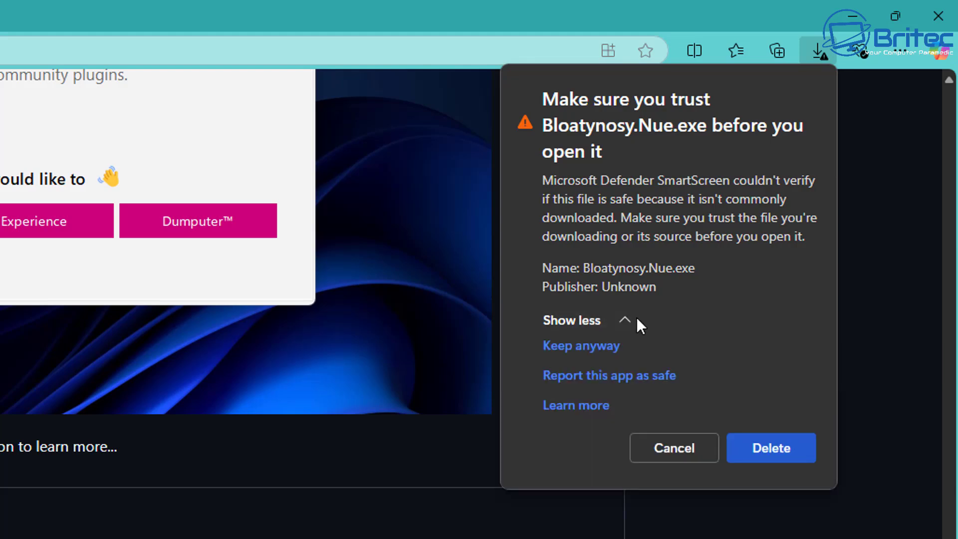
click(608, 346)
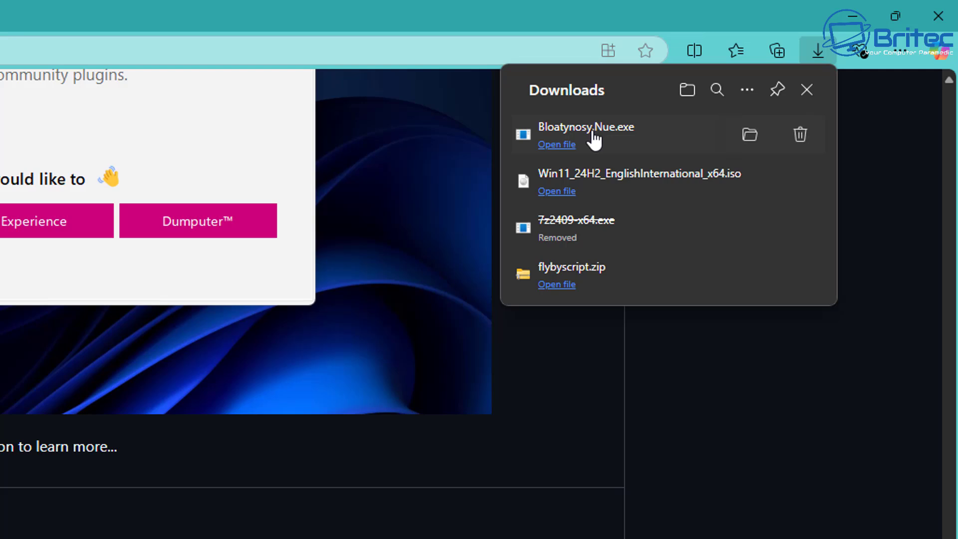
click(593, 140)
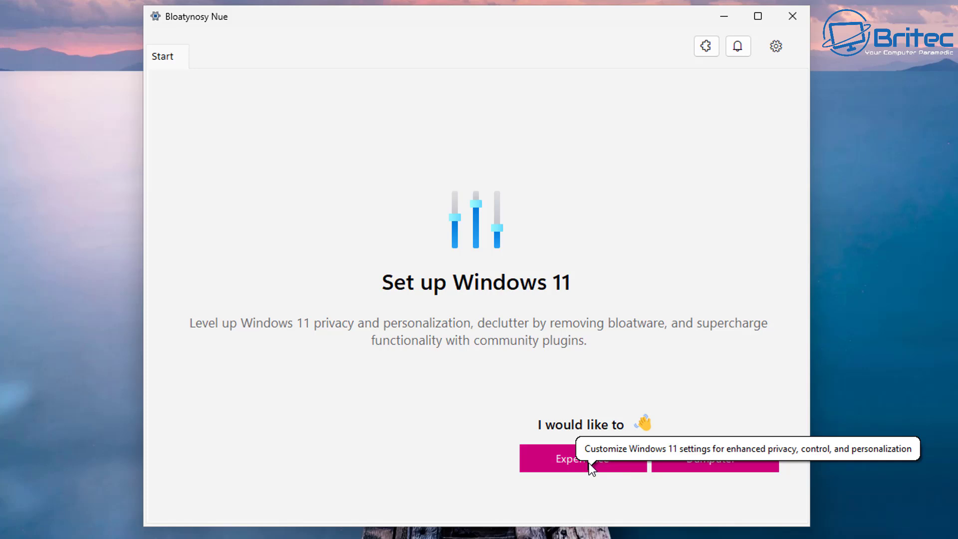
Open Dumputer and add Microsoft.BingNews and Microsoft.Copilot to the trash list
click(695, 461)
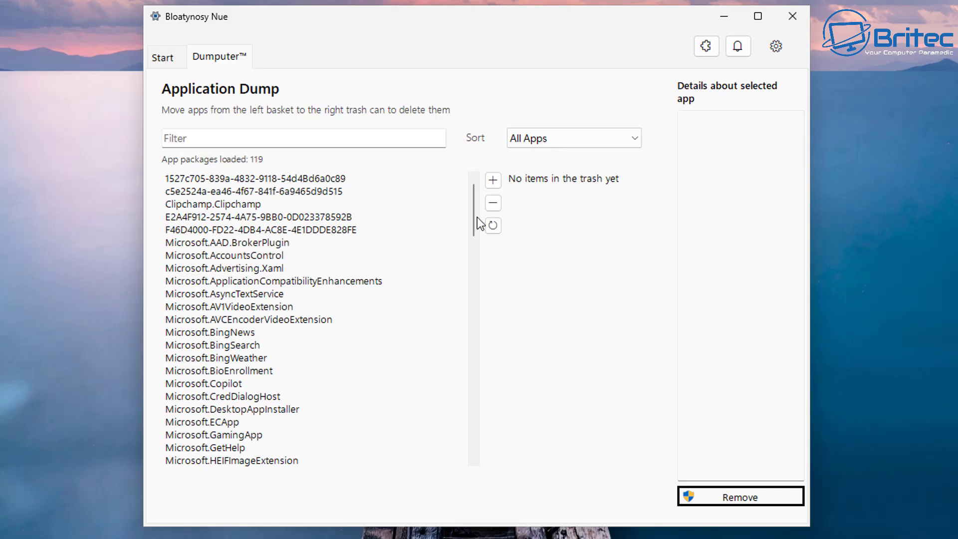
mouse_move(475, 196)
mouse_down()
mouse_move(473, 443)
mouse_move(471, 196)
mouse_up()
click(240, 332)
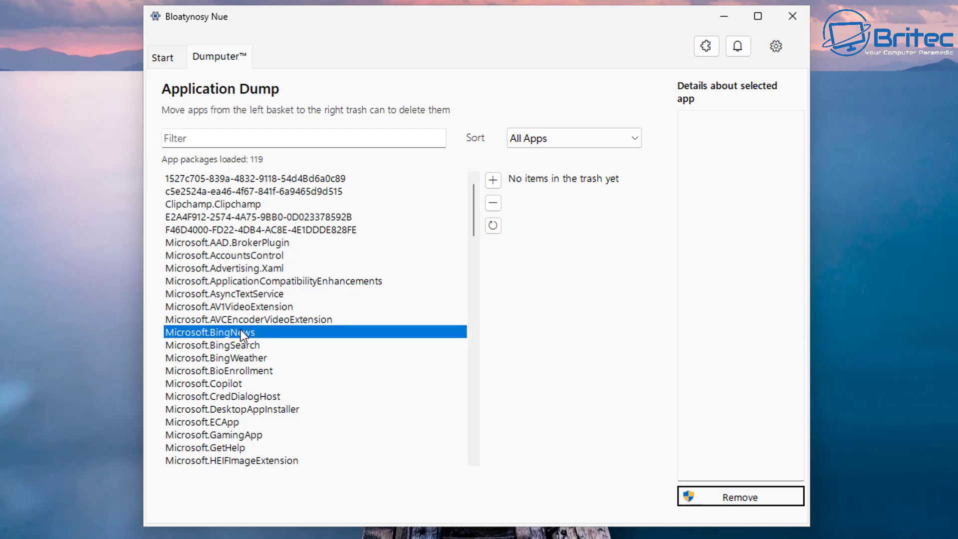
click(492, 180)
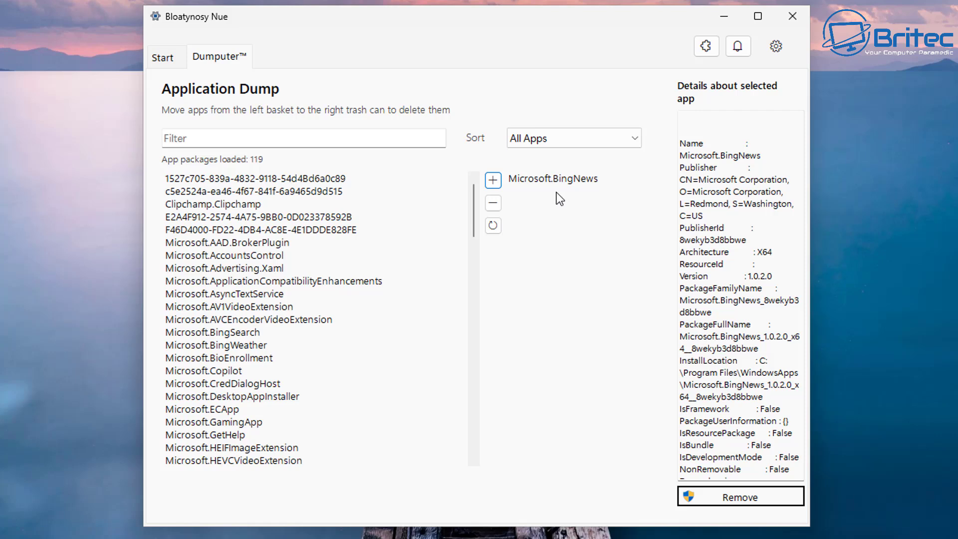
click(232, 373)
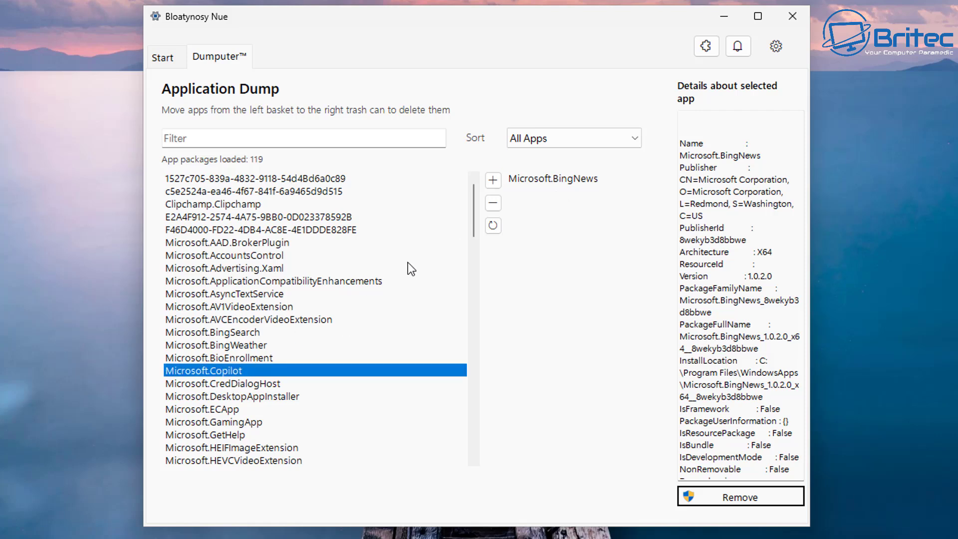
click(490, 181)
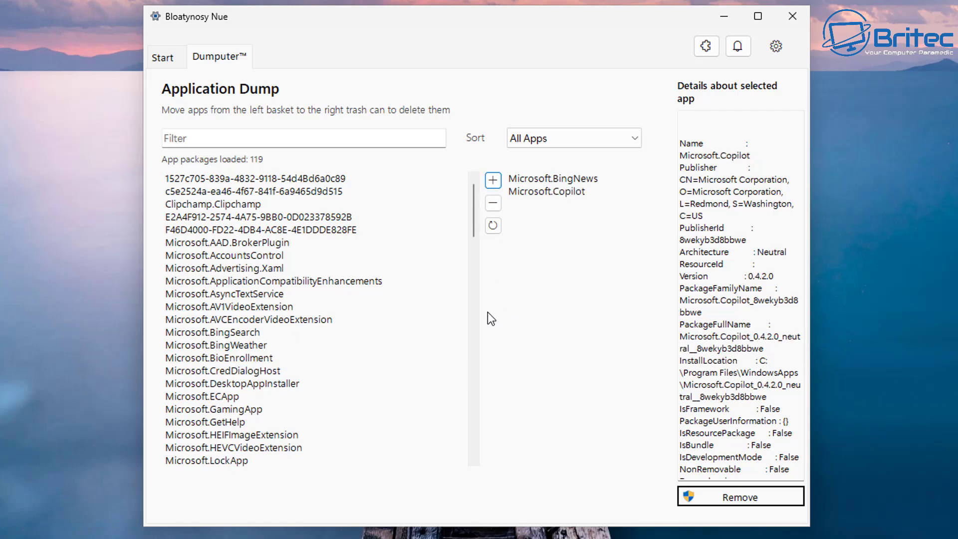
Sort the apps by Most Annoying Bloatware and add the whole list, from Clipchamp.Clipchamp to MSTeams, to the trash list
click(595, 144)
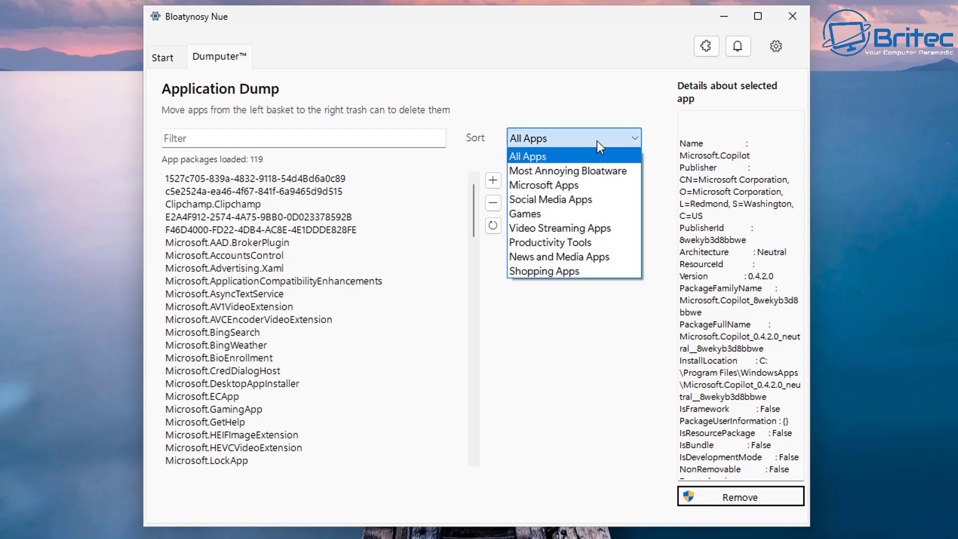
click(612, 172)
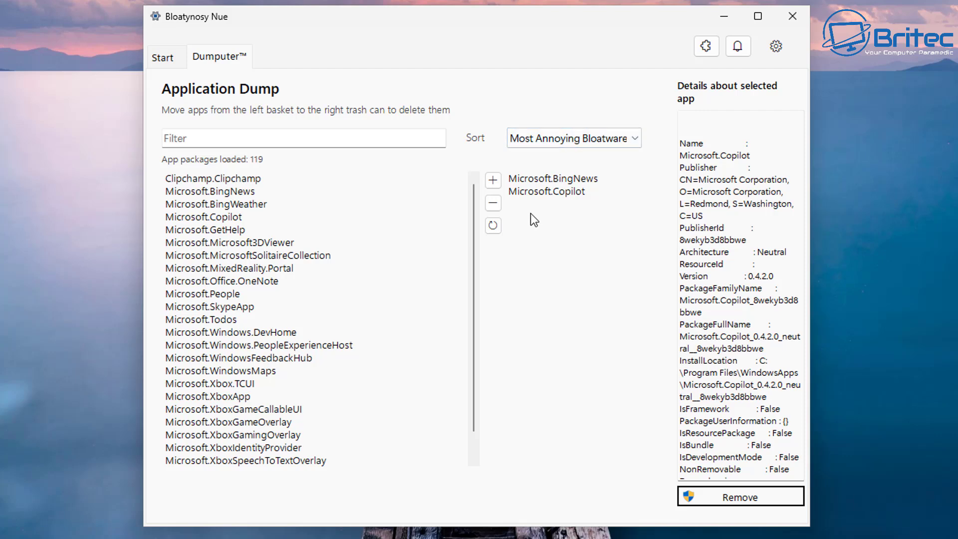
click(245, 181)
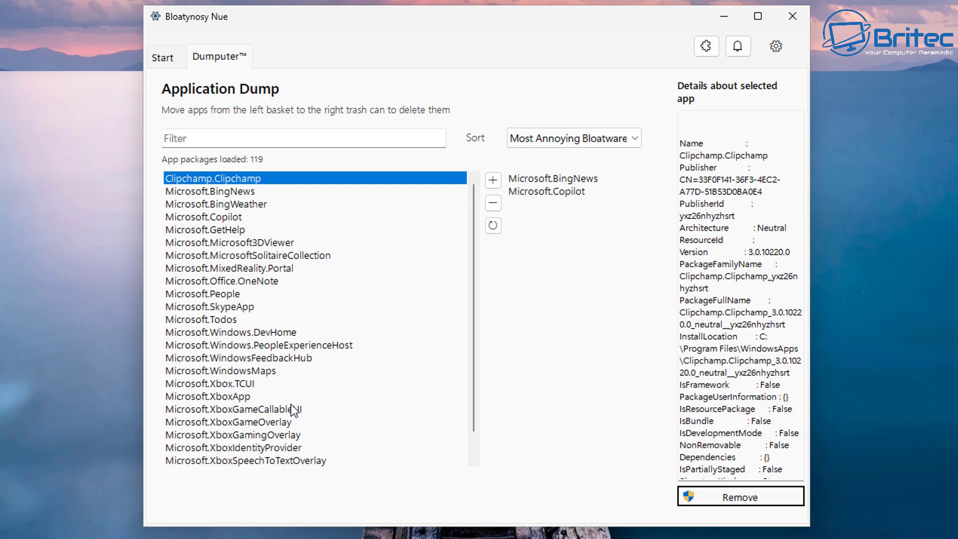
scroll(294, 410, down, 1)
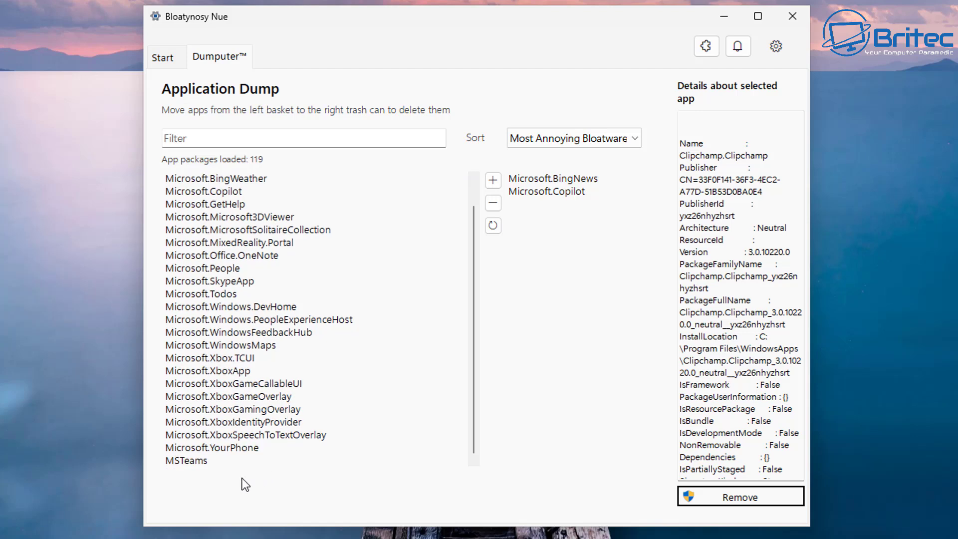
shift+click(202, 461)
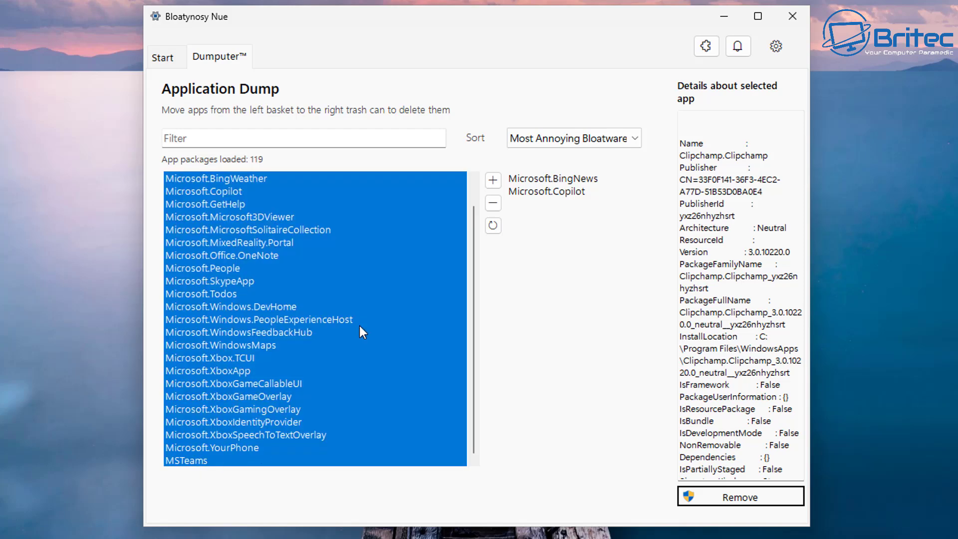
click(488, 181)
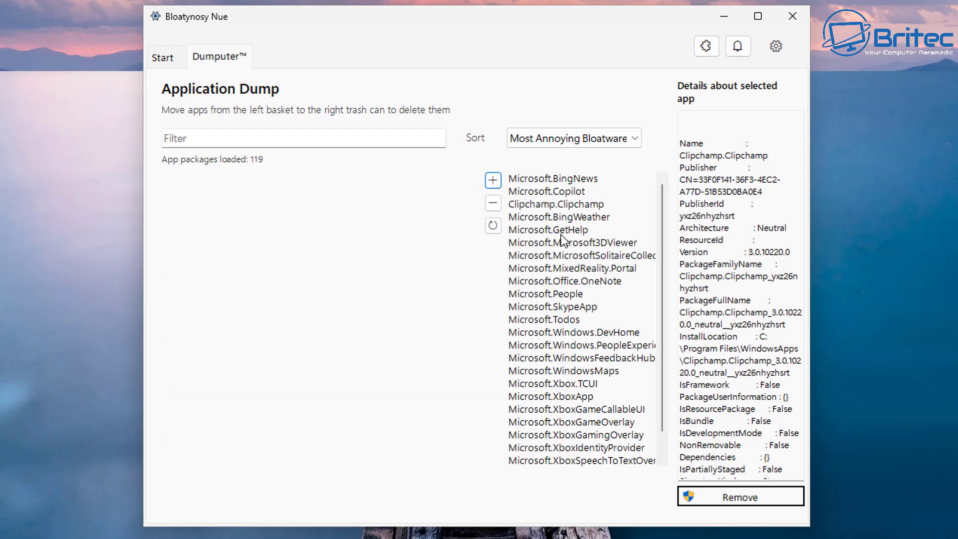
scroll(557, 430, down, 1)
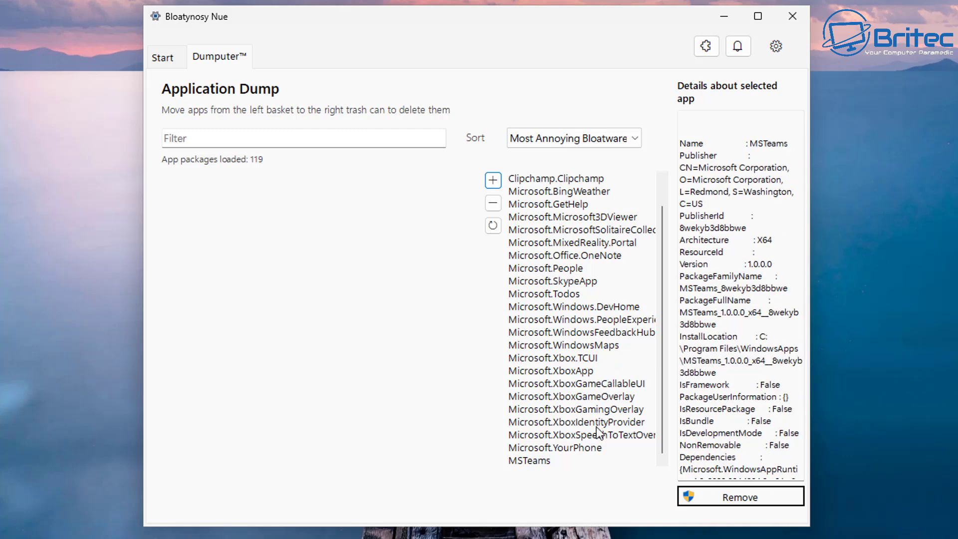
Take Microsoft.Xbox.TCUI out of the trash list and add it back to the list
click(559, 359)
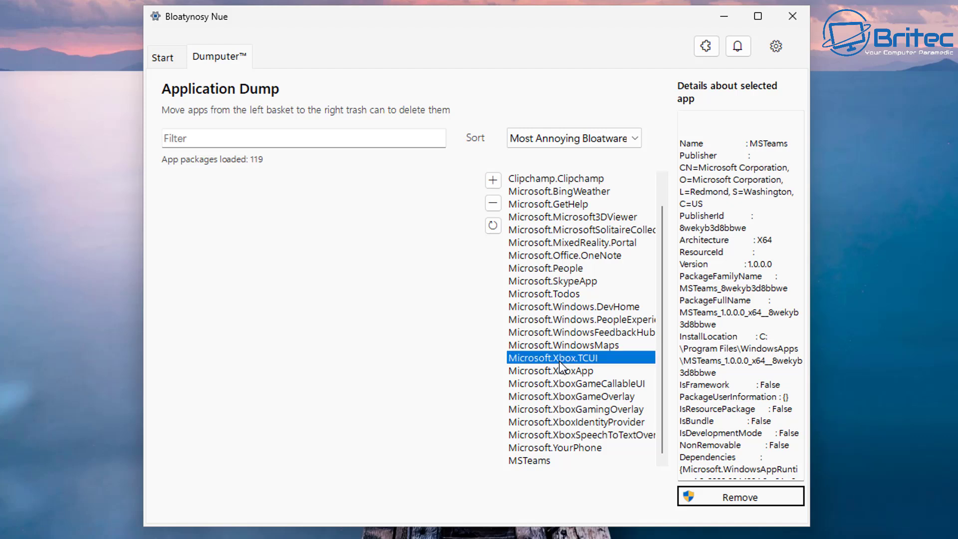
click(493, 207)
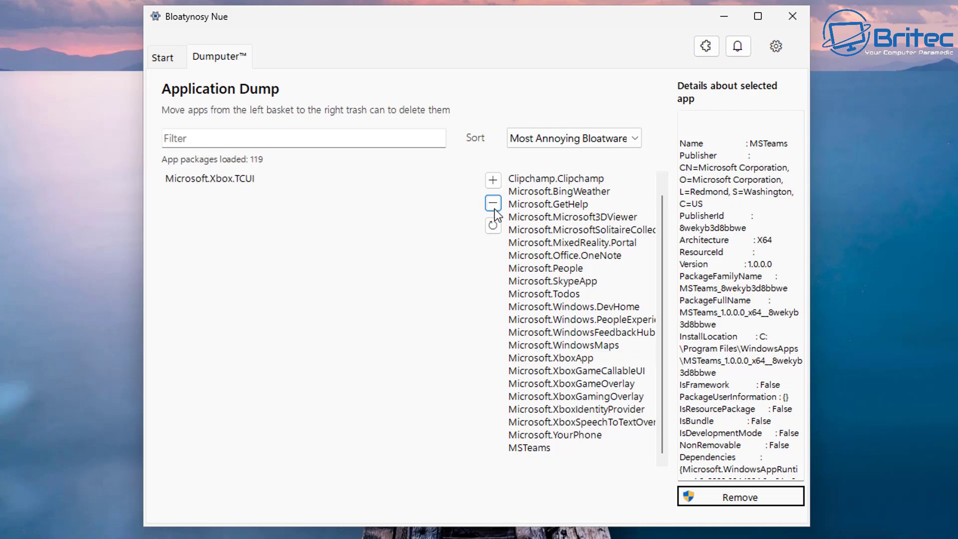
click(194, 180)
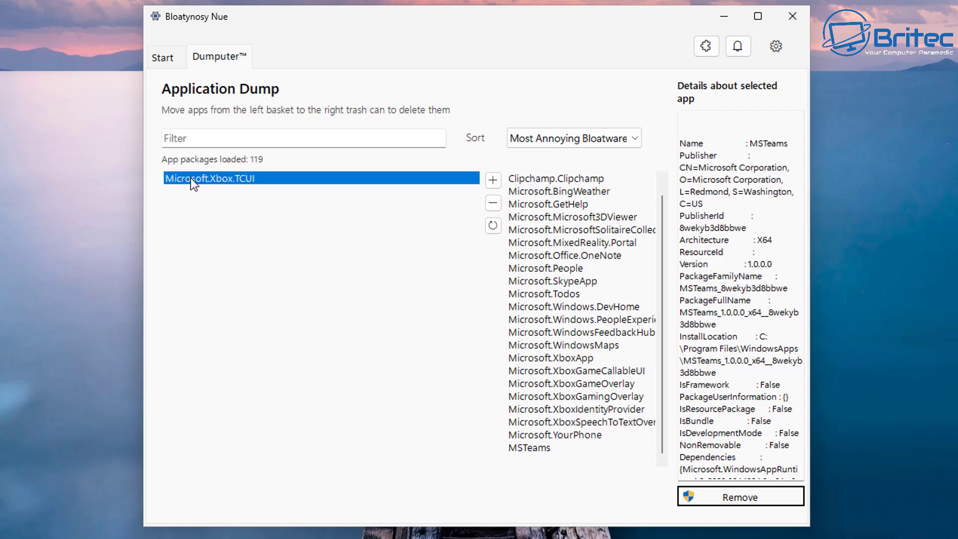
click(492, 180)
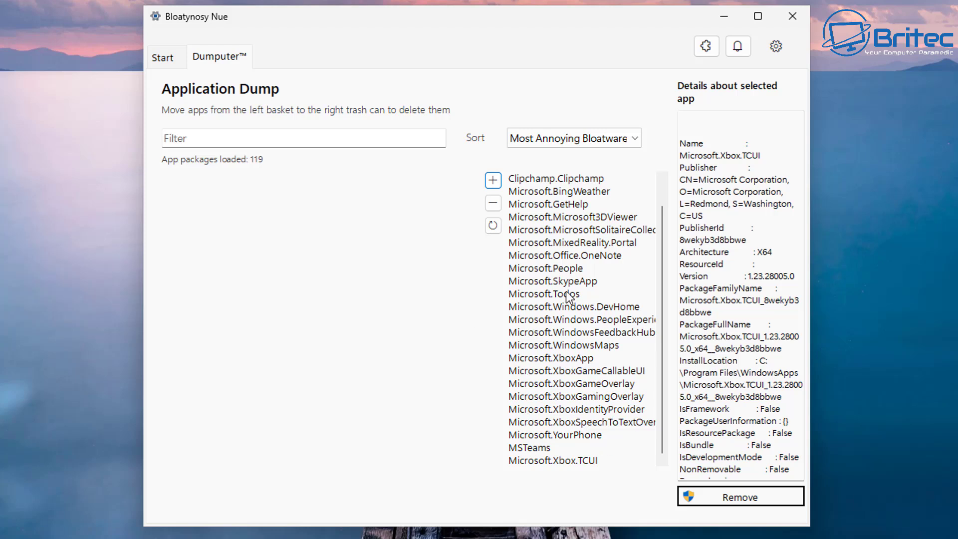
Remove every app in the trash list, from Microsoft.BingNews to Microsoft.Xbox.TCUI, from the system
scroll(559, 272, up, 1)
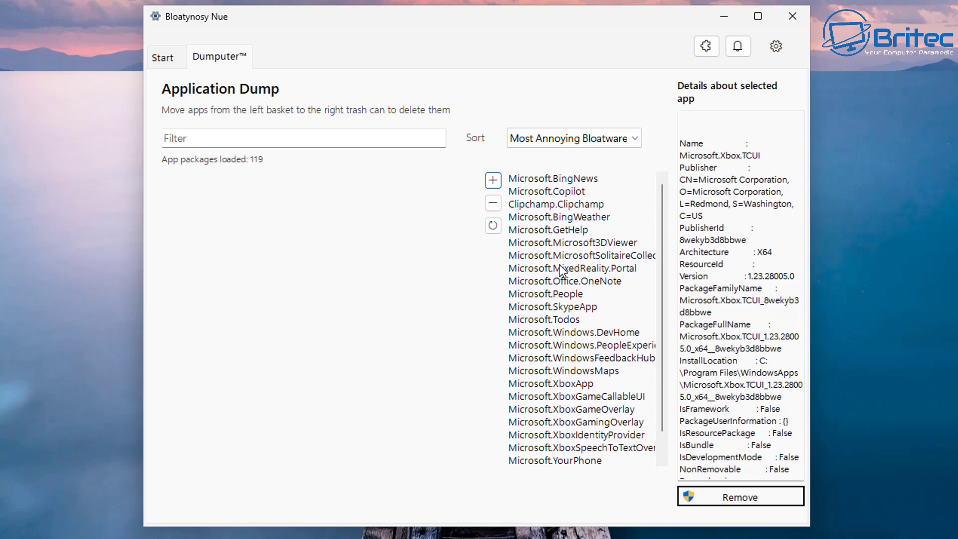
click(741, 502)
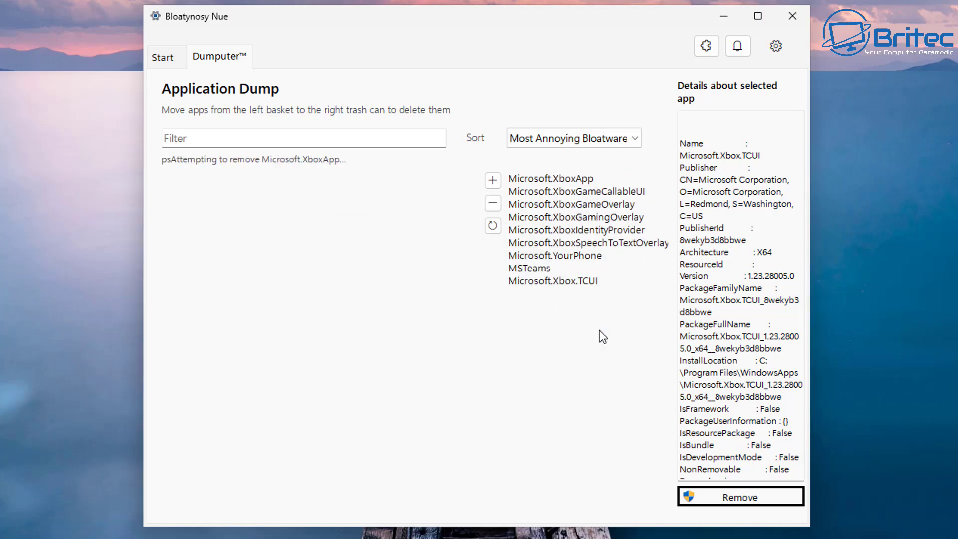
Check the Games, Productivity Tools and Shopping Apps categories for further apps to remove
click(634, 140)
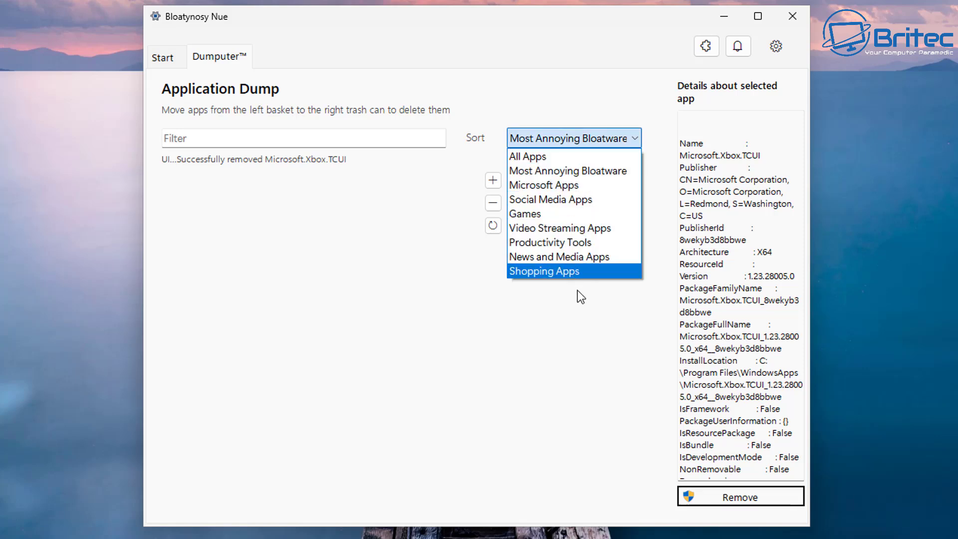
click(559, 215)
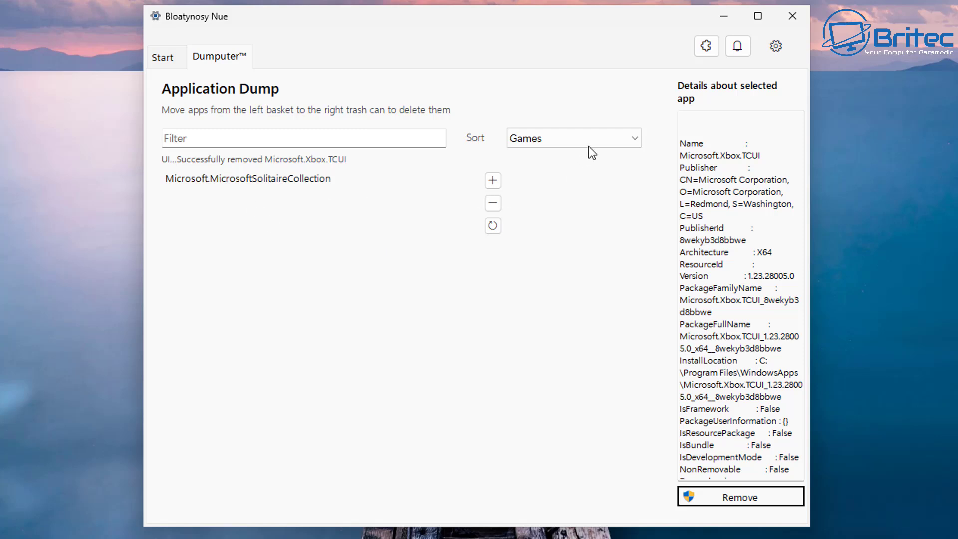
click(617, 139)
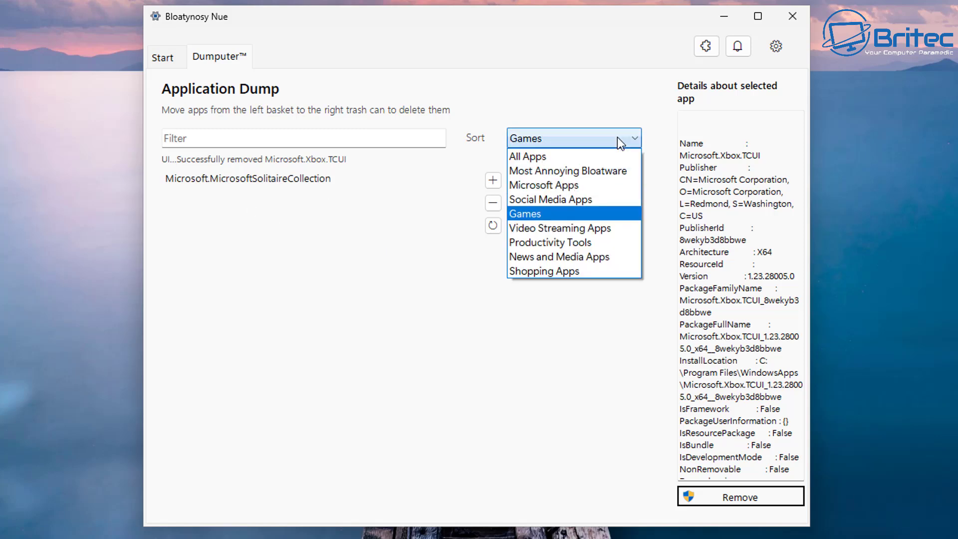
click(554, 243)
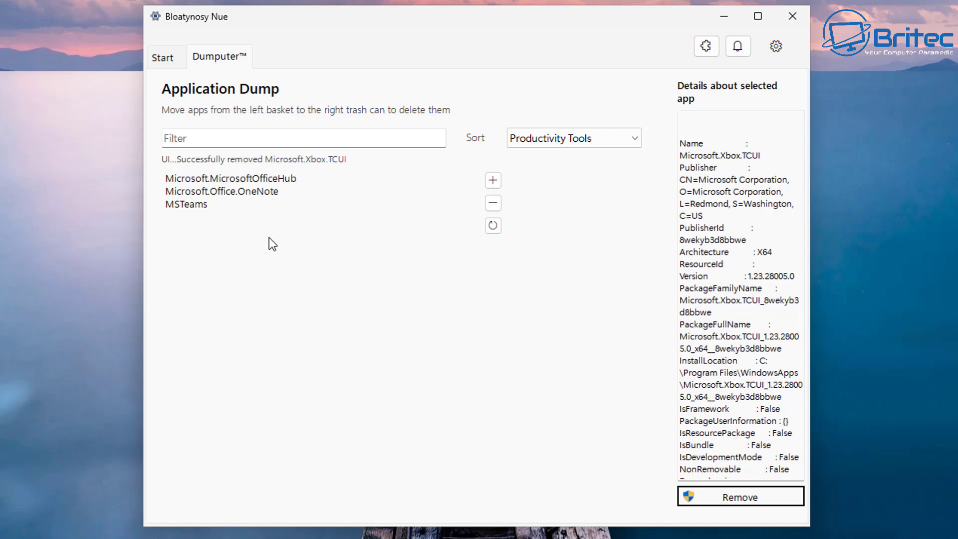
click(586, 139)
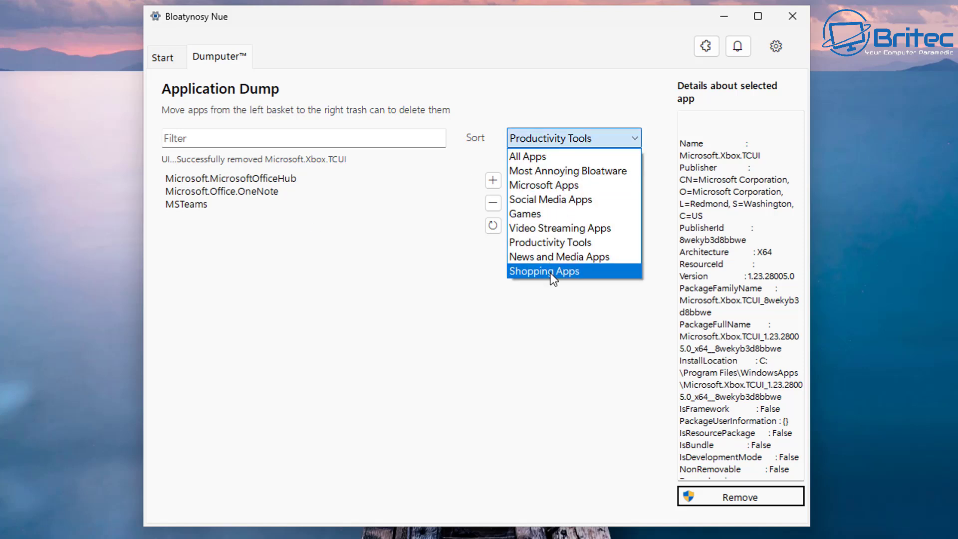
click(529, 271)
click(581, 144)
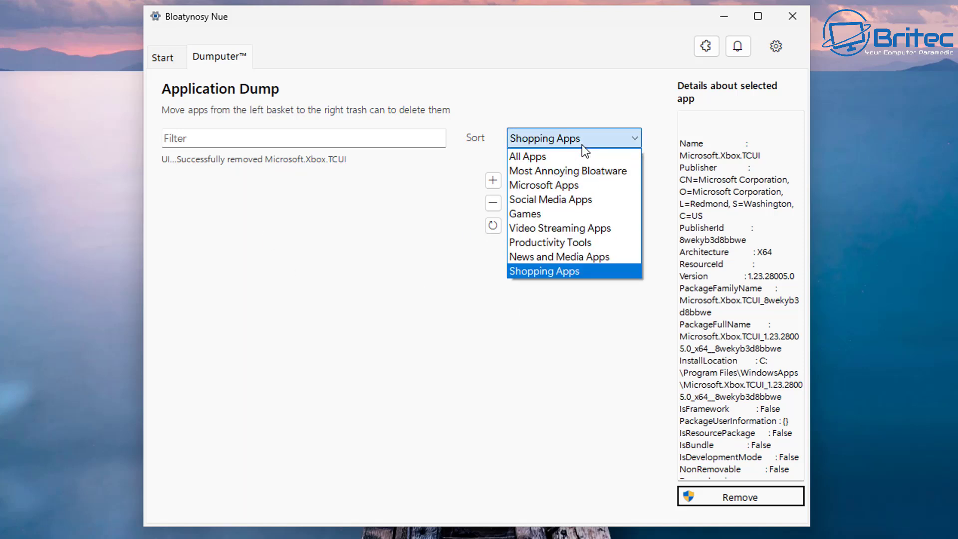
click(296, 287)
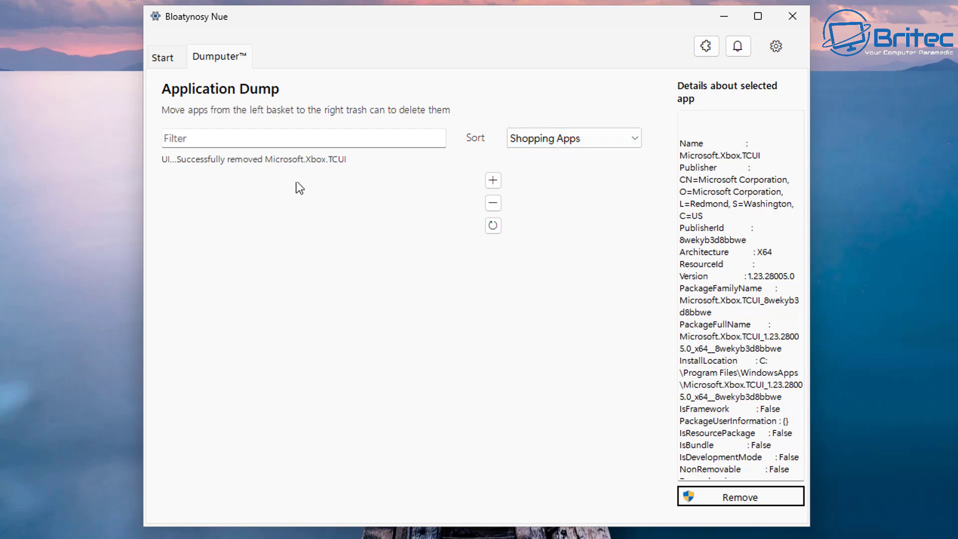
Open the Experience customization page and enable all features in the All category, acknowledging the success message
click(164, 59)
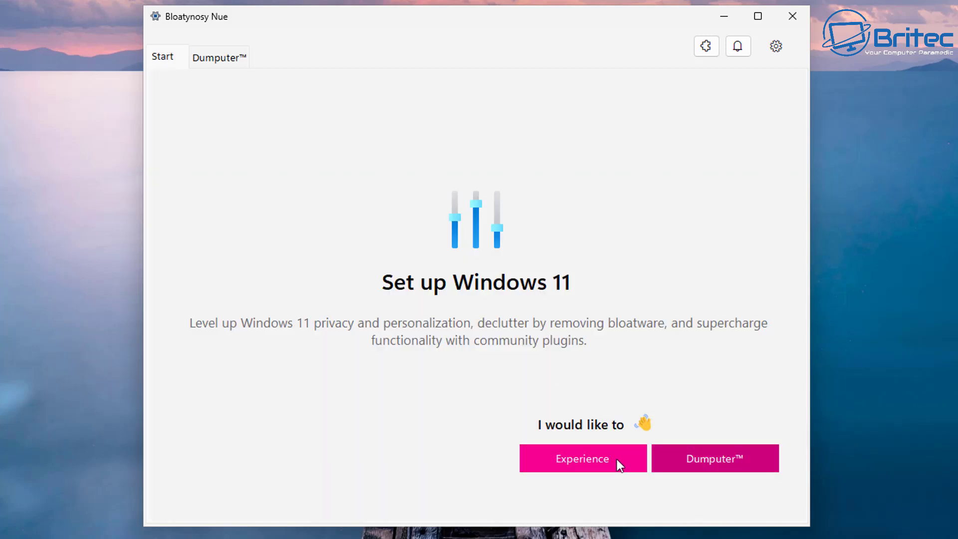
click(599, 461)
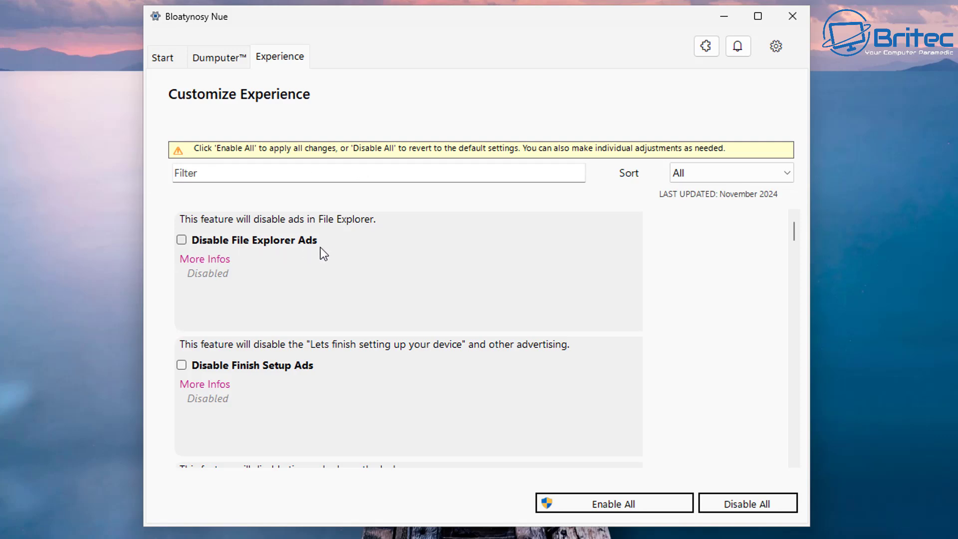
scroll(503, 353, down, 5)
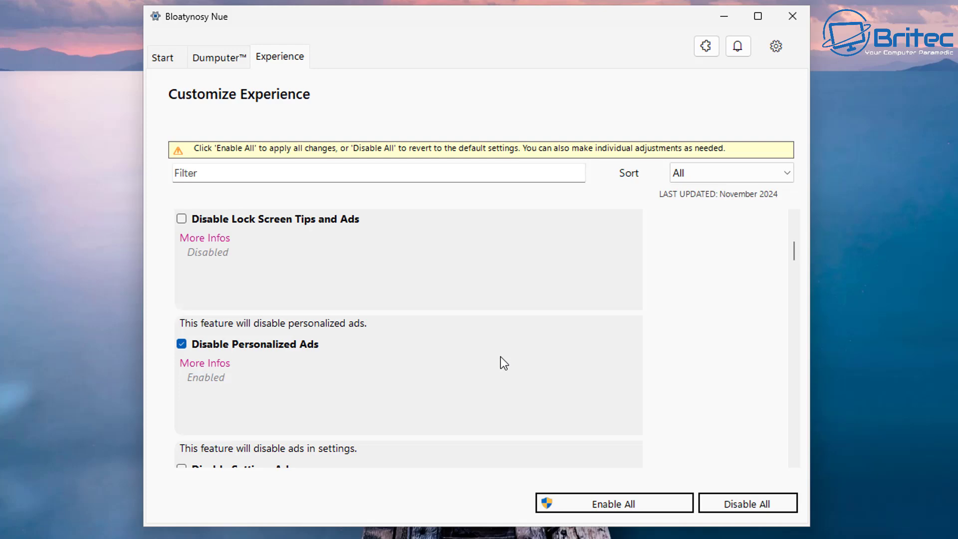
scroll(501, 356, down, 10)
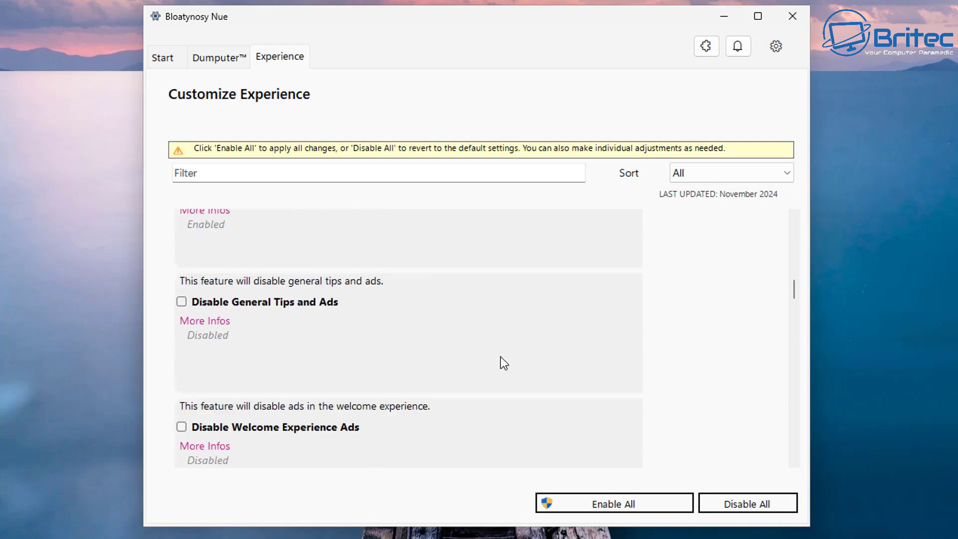
scroll(504, 363, down, 3)
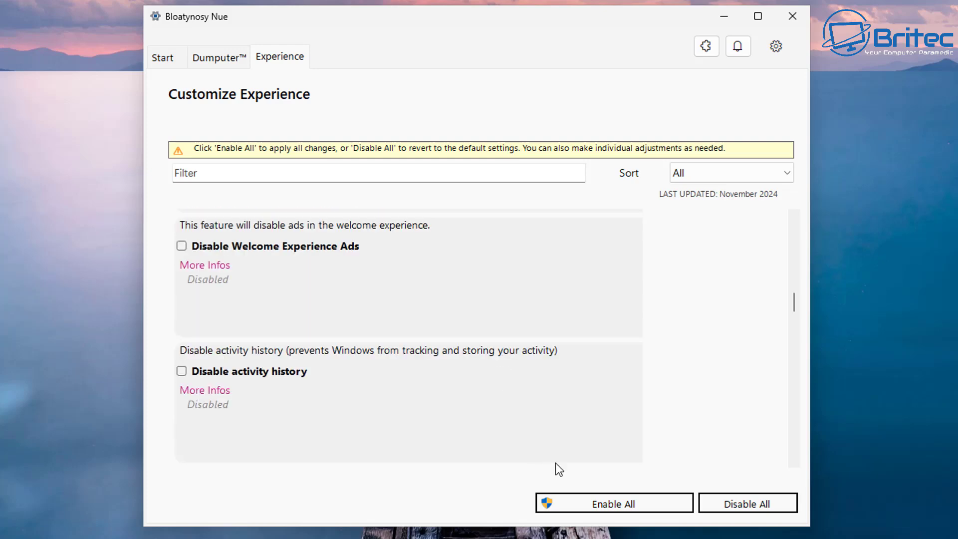
click(608, 504)
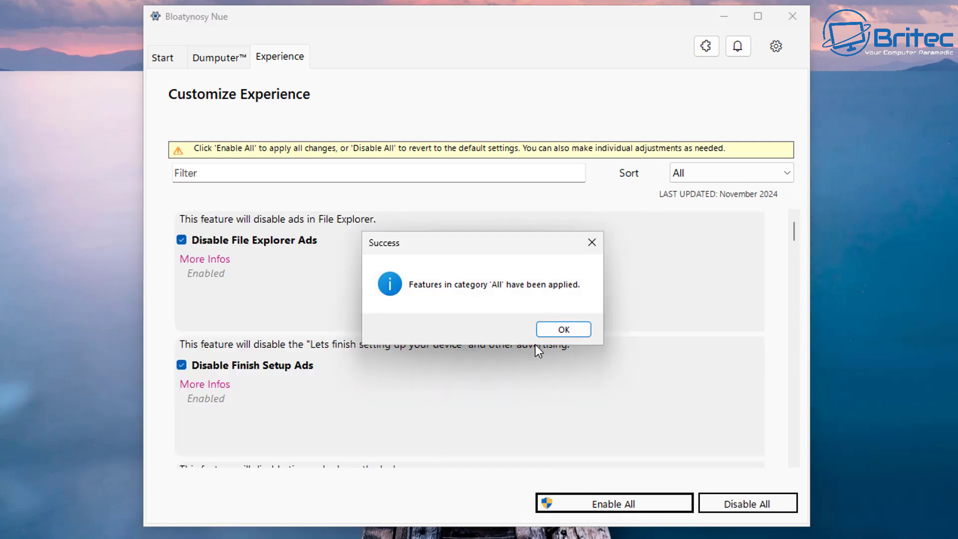
click(552, 334)
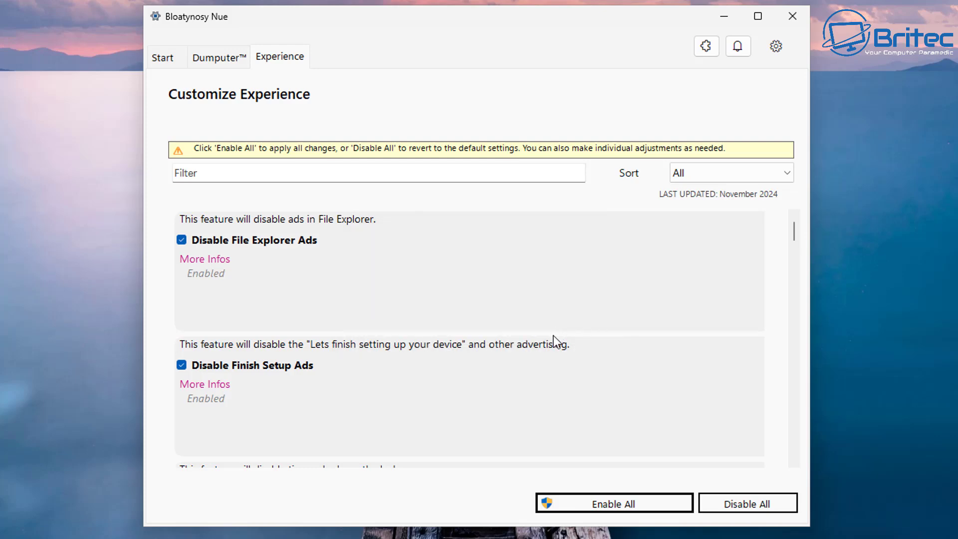
Review the state of the Experience features down to the end of the list, including telemetry, taskbar, Copilot, snapshot and Game DVR options
drag(794, 230, 803, 329)
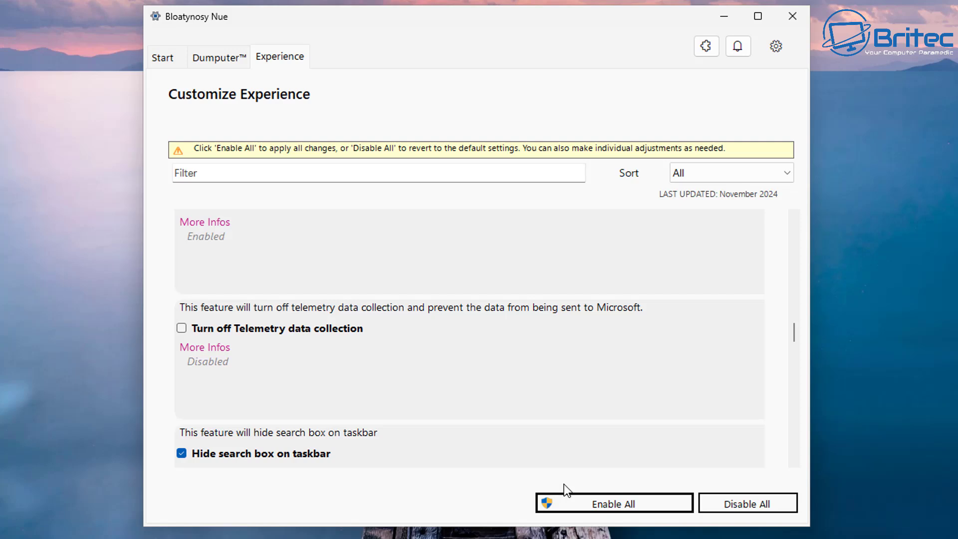
scroll(704, 382, down, 10)
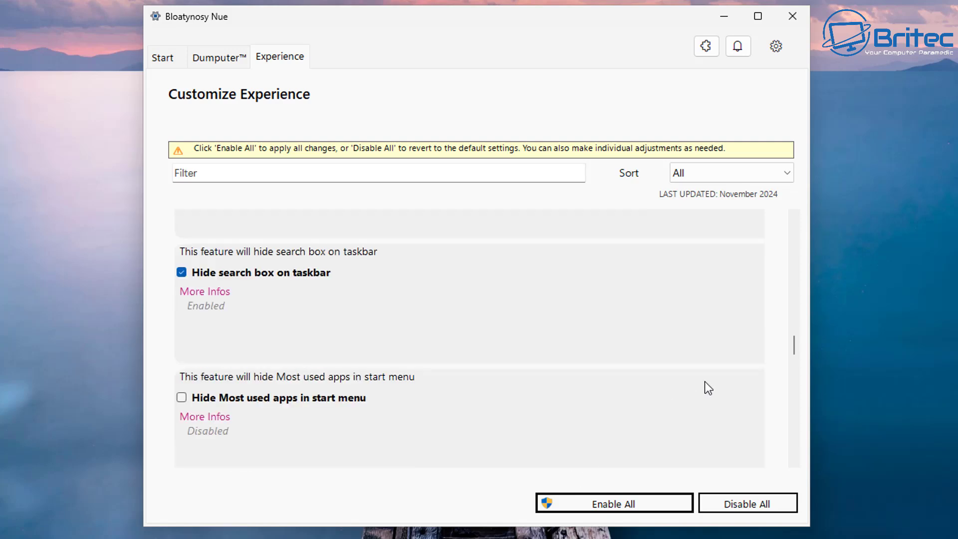
scroll(704, 383, down, 8)
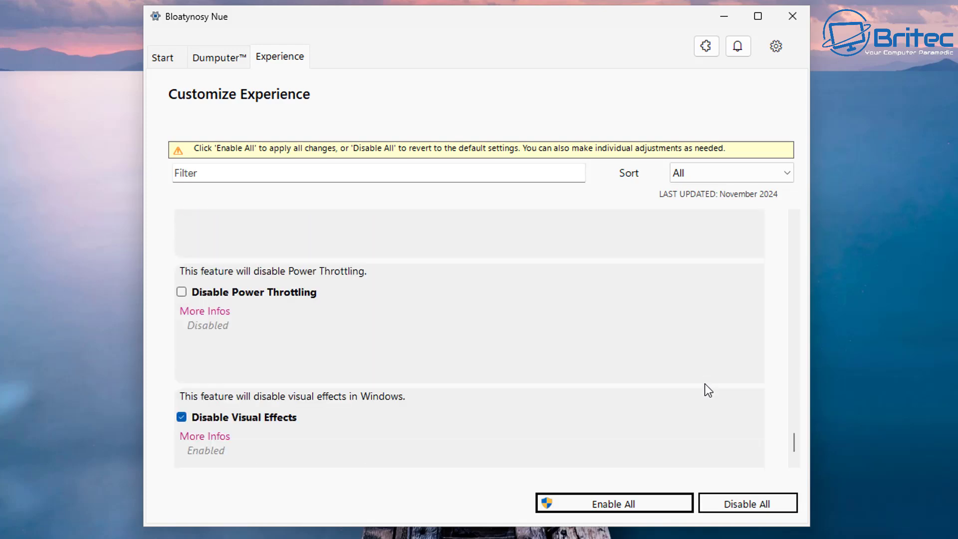
scroll(705, 383, up, 5)
scroll(704, 383, up, 3)
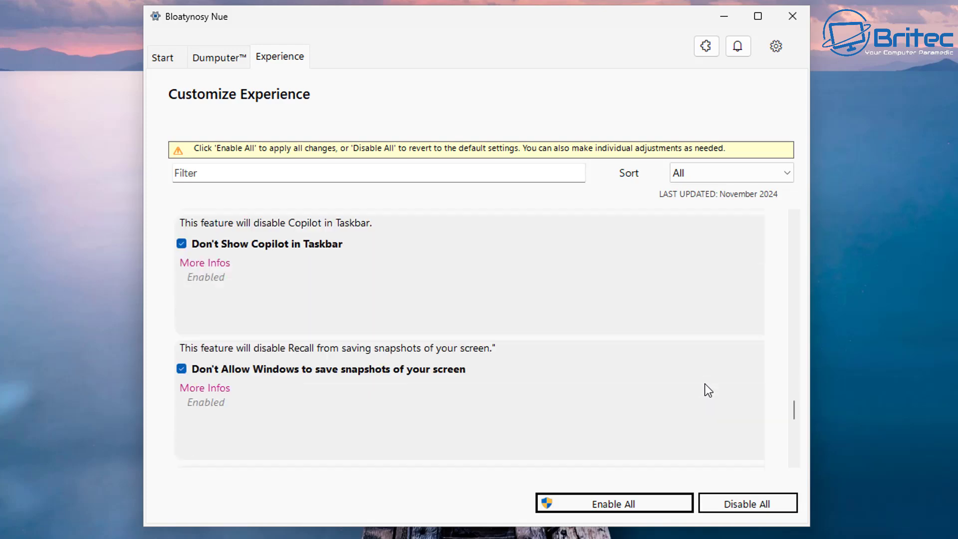
scroll(705, 383, down, 3)
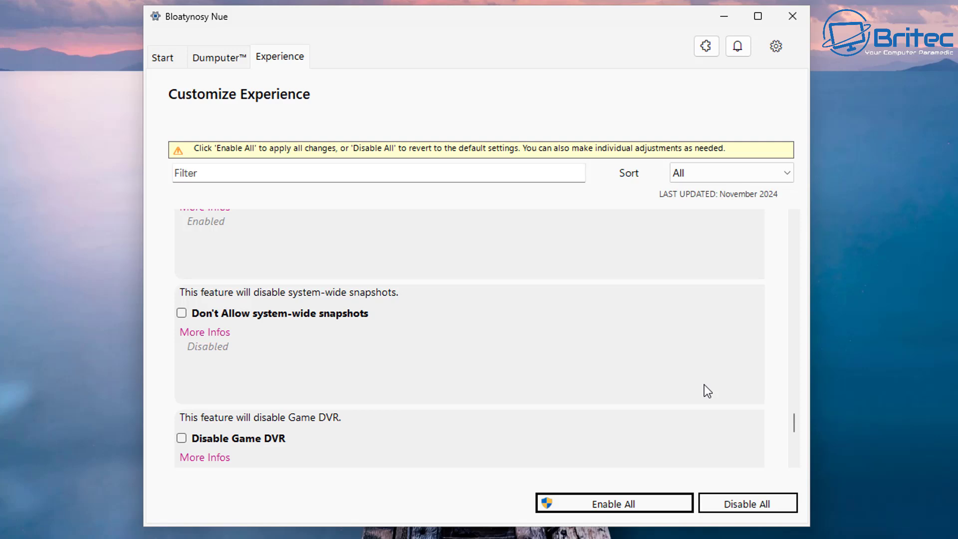
scroll(703, 384, down, 3)
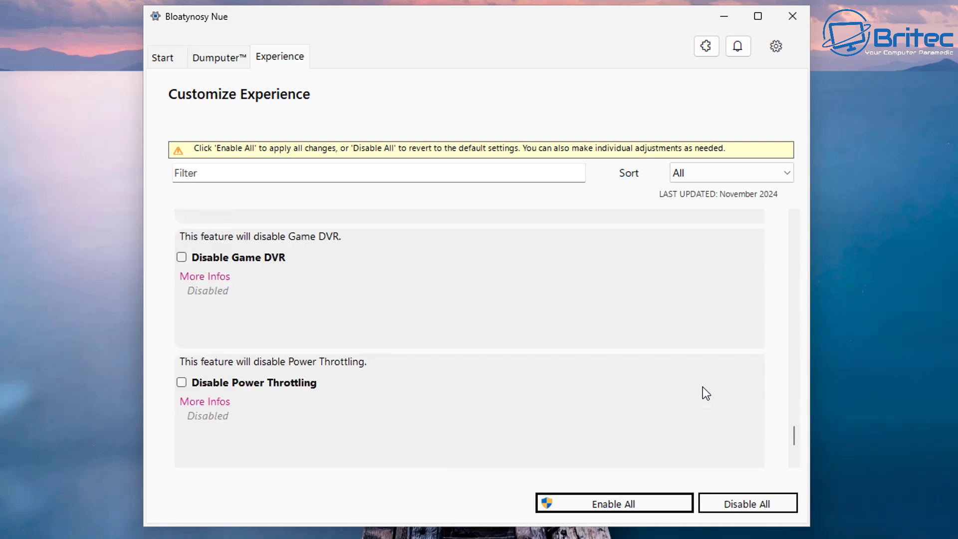
scroll(702, 387, down, 3)
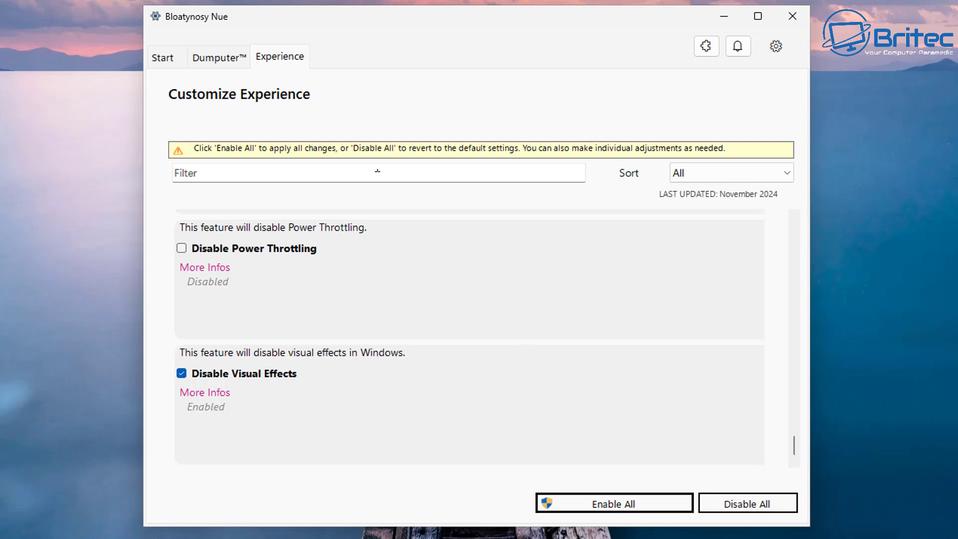
Return to the Set up Windows 11 start page and close Bloatynosy Nue
click(161, 59)
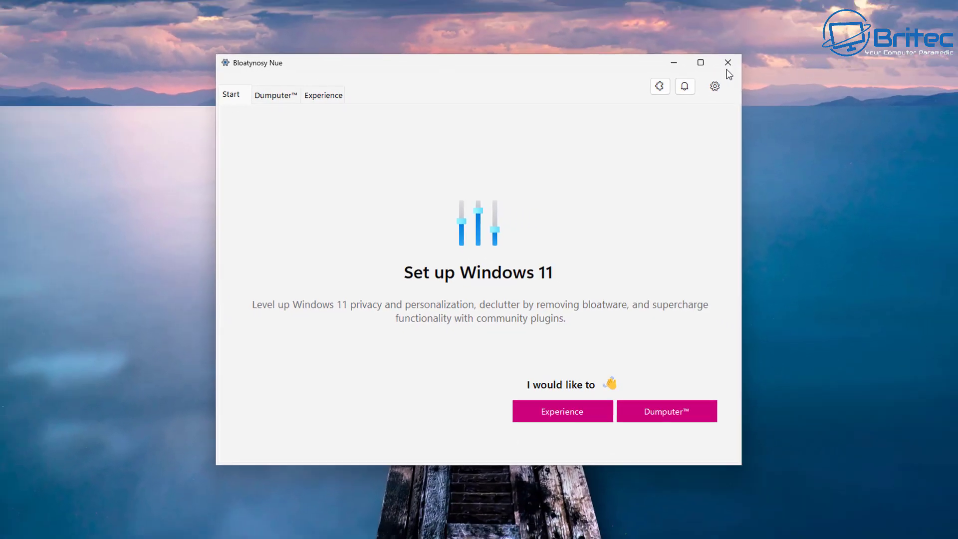
click(791, 25)
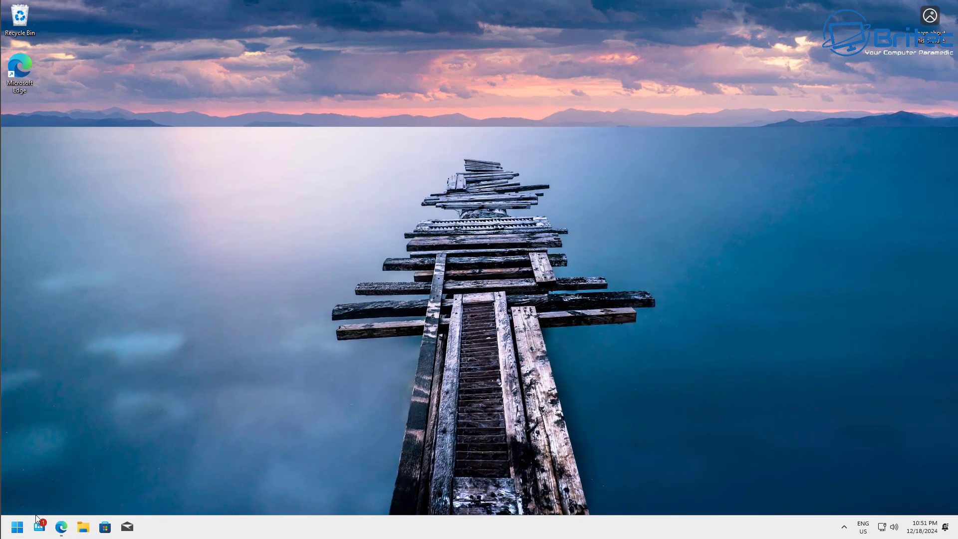
Examine the Start menu's pinned apps and its complete app list to see which apps are still installed
click(22, 531)
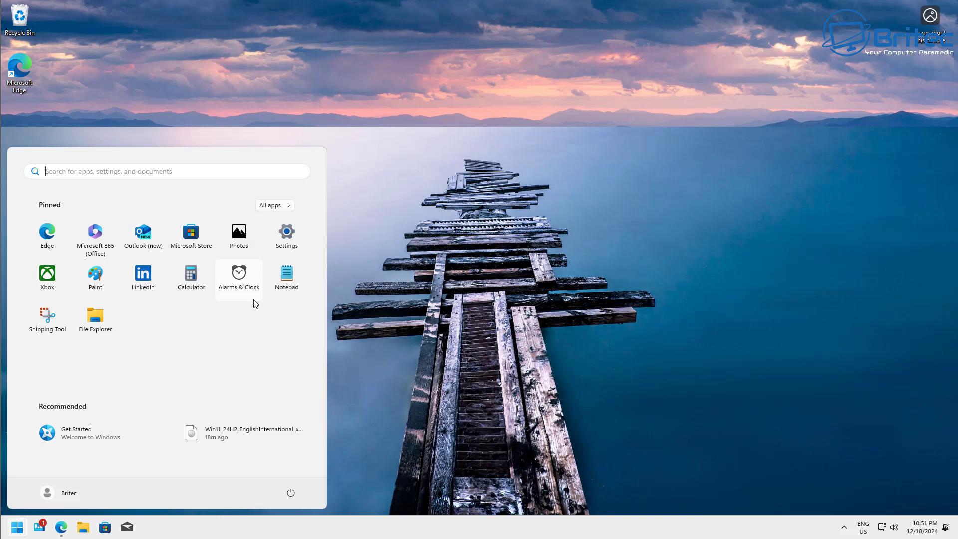
click(272, 206)
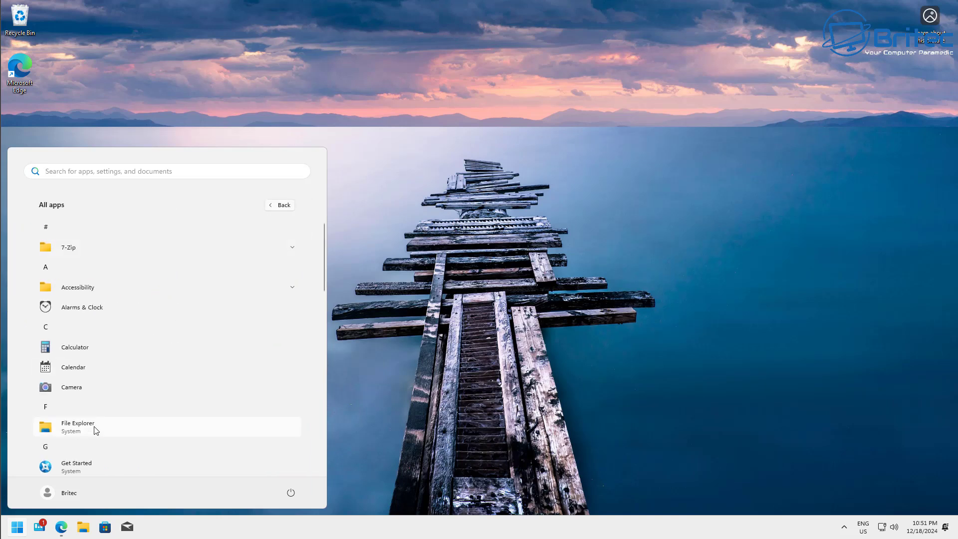
scroll(96, 430, down, 5)
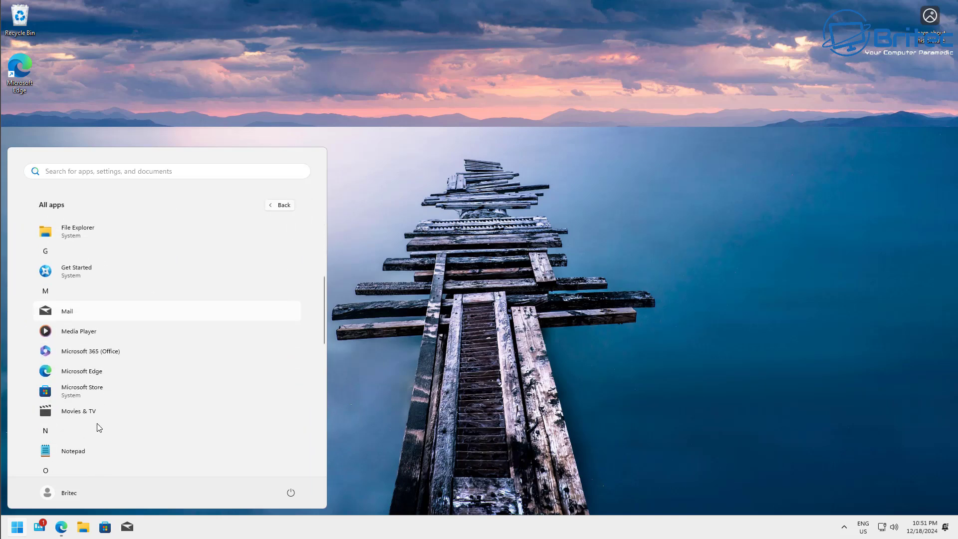
scroll(98, 426, down, 8)
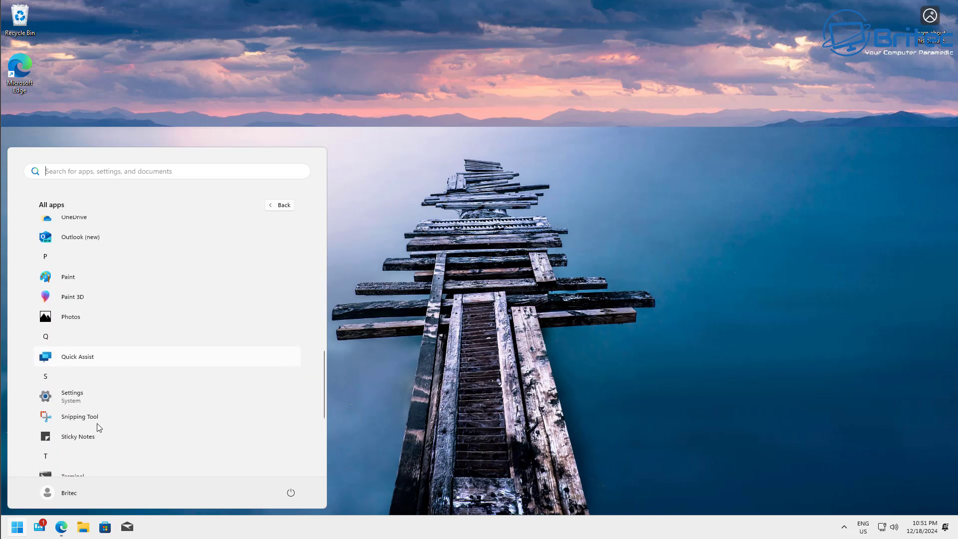
scroll(97, 423, down, 2)
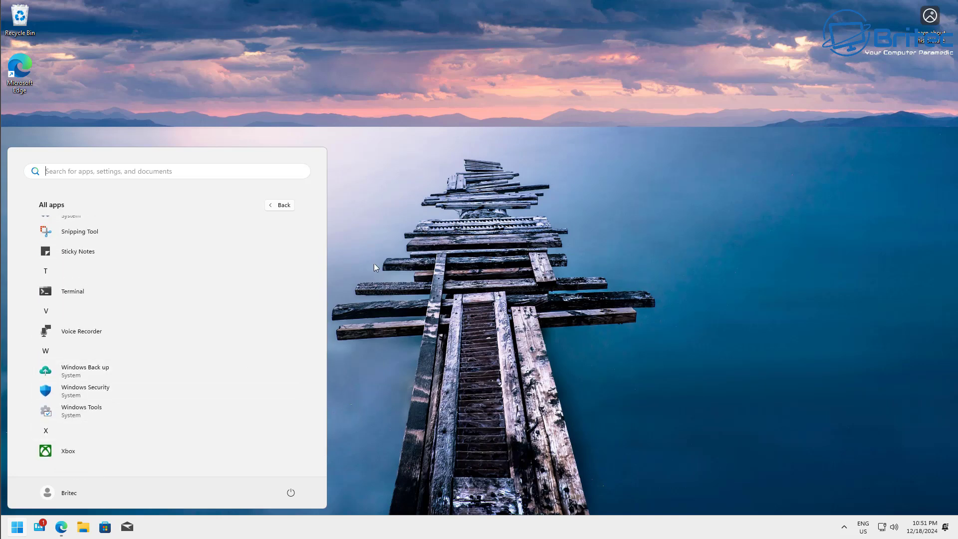
click(440, 250)
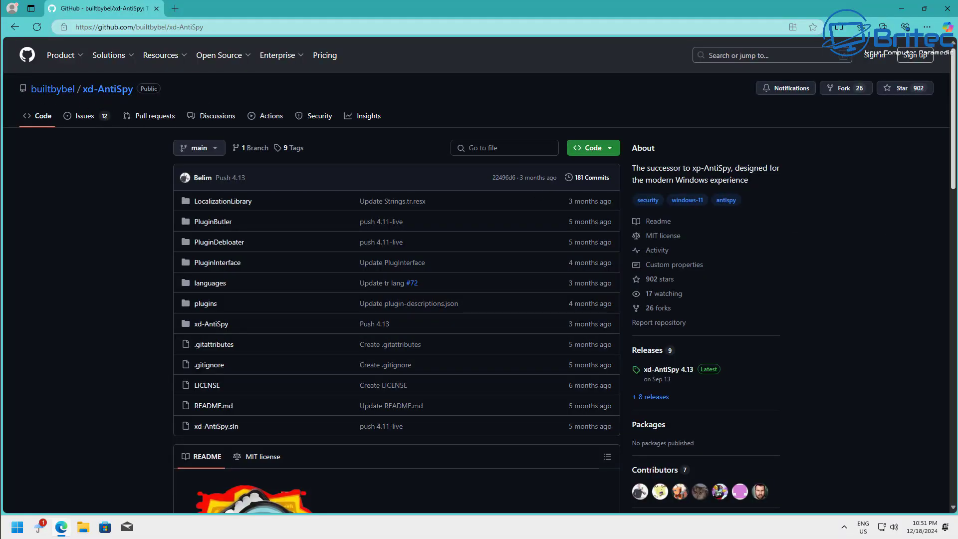
Open the latest xd-AntiSpy 4.13 release from its GitHub repository and download xd-AntiSpy.zip
scroll(953, 133, down, 5)
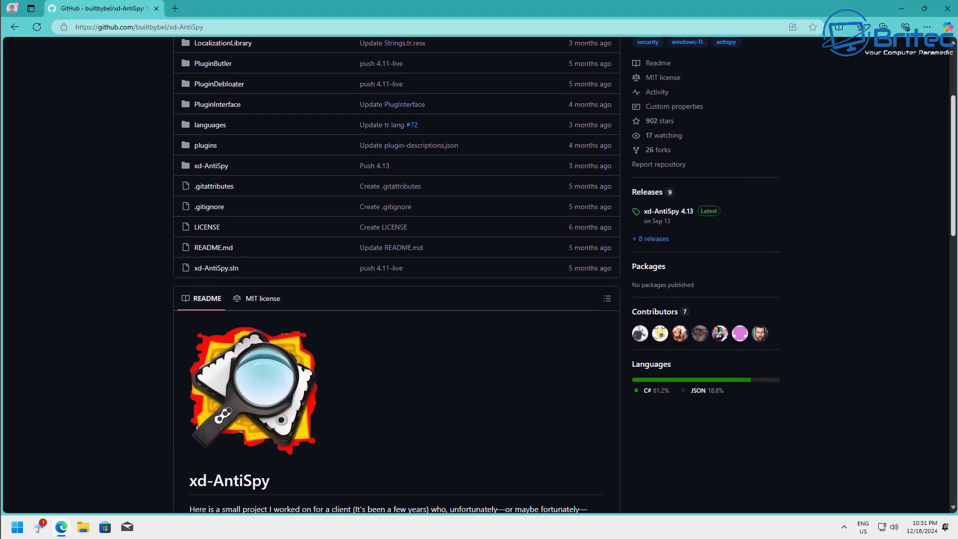
scroll(952, 133, down, 1)
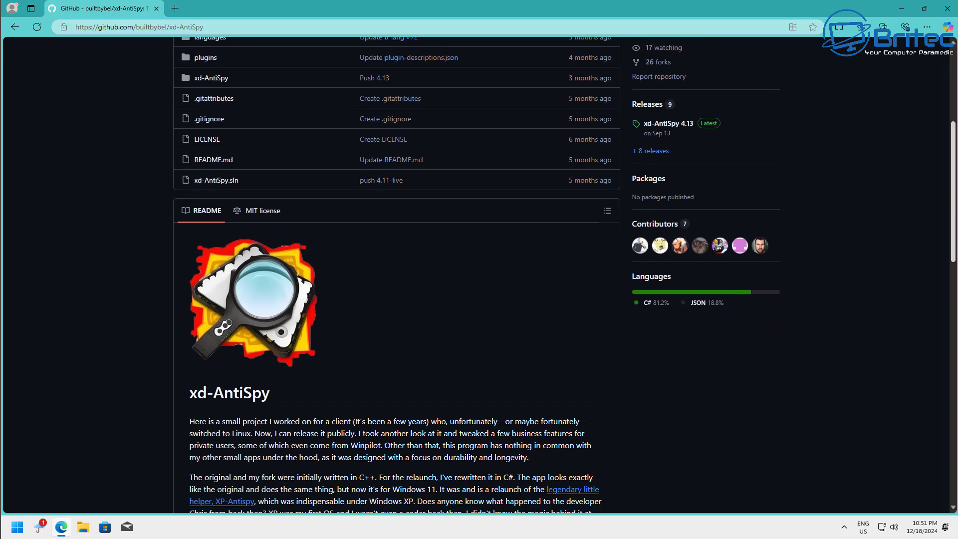
click(708, 124)
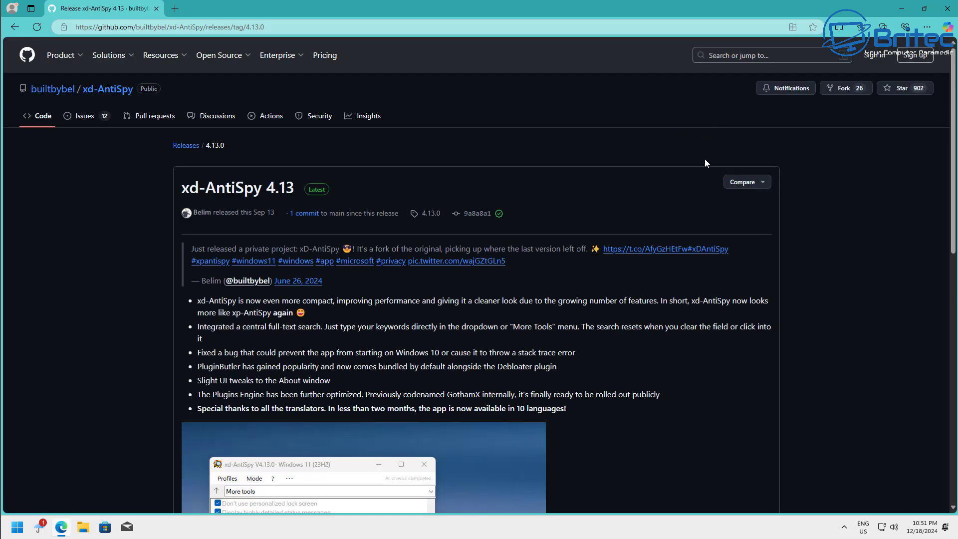
drag(953, 115, 953, 365)
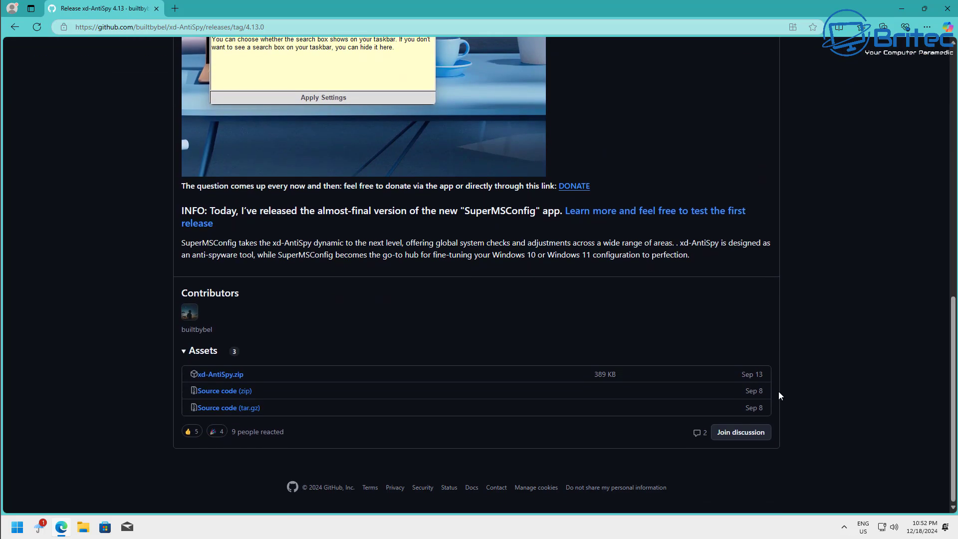
click(238, 380)
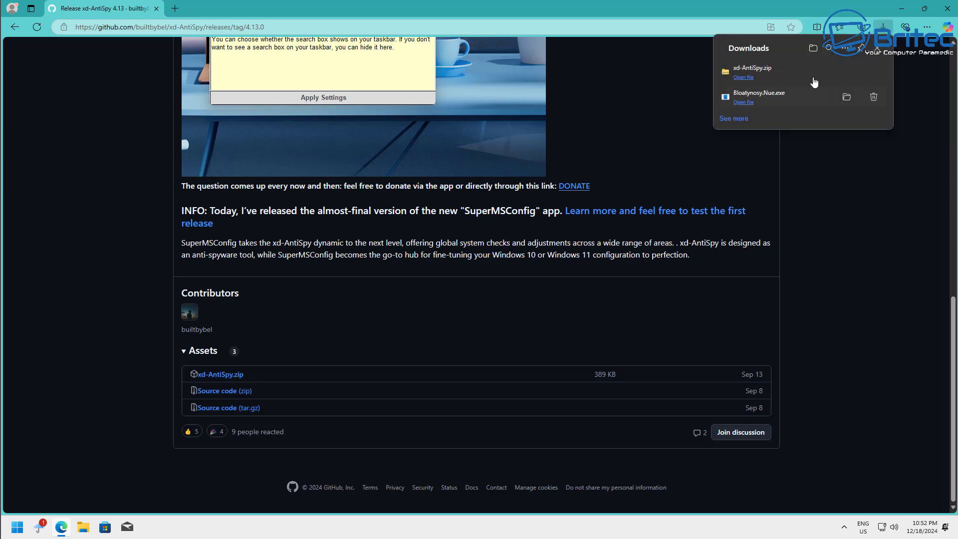
Locate the downloaded xd-AntiSpy archive in the Downloads folder and extract it to the suggested xd-AntiSpy folder
click(848, 74)
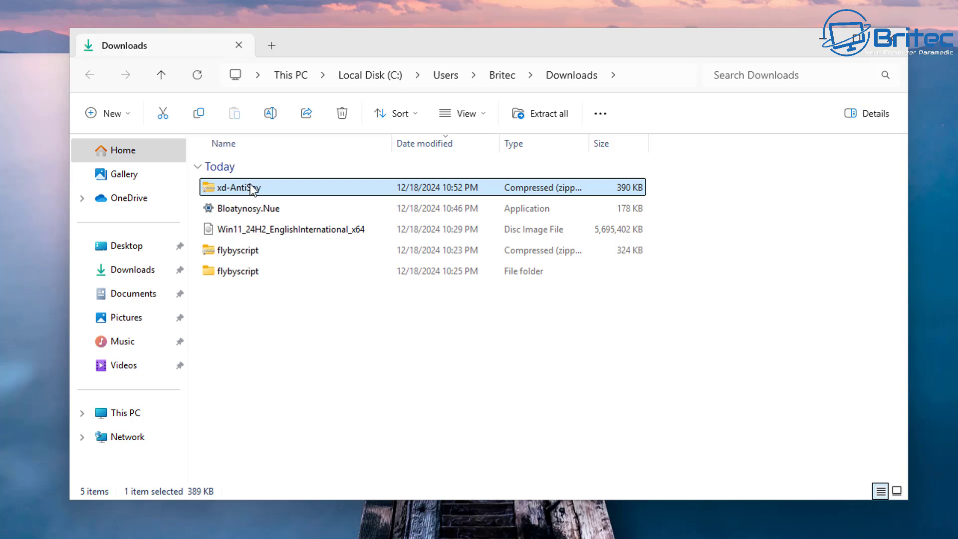
right_click(249, 183)
click(322, 265)
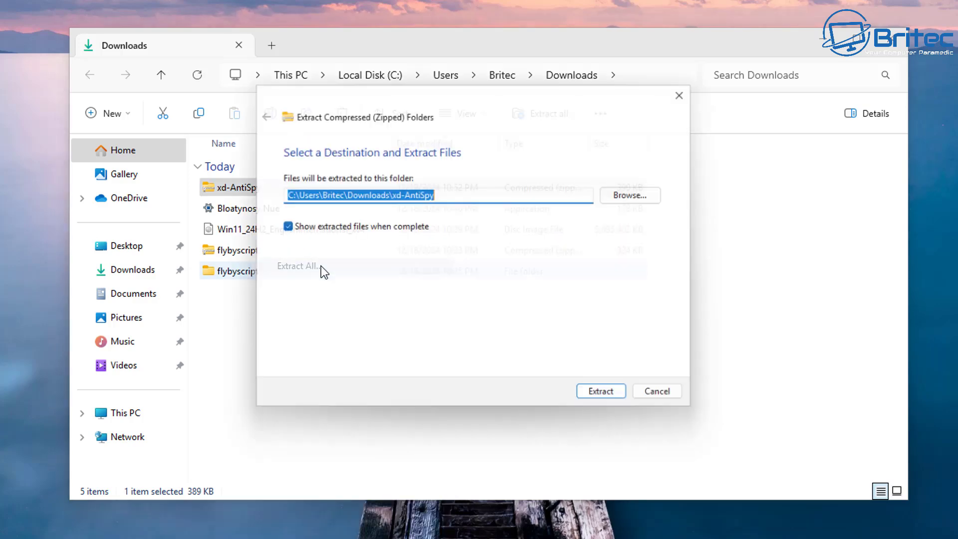
click(611, 400)
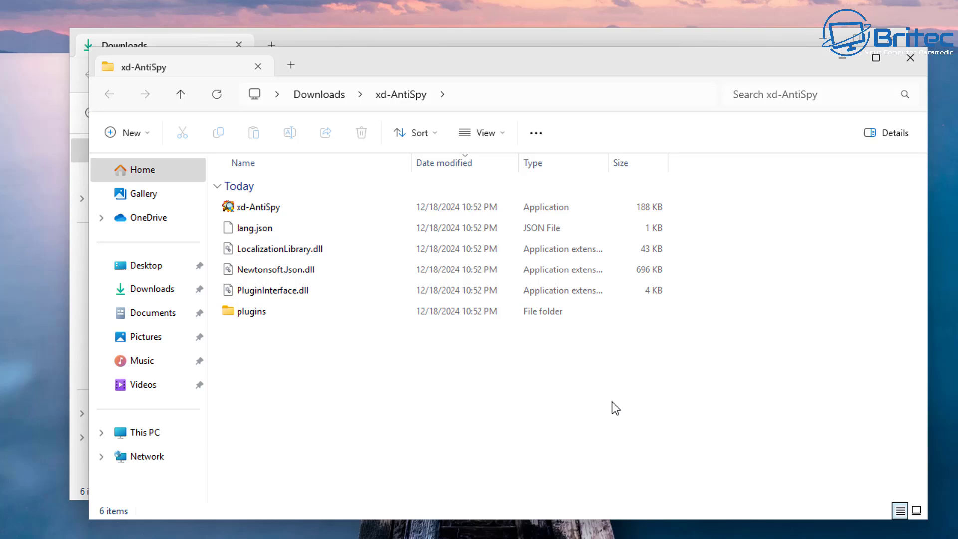
Run the extracted xd-AntiSpy application as administrator and clear the Downloads window from the desktop
drag(435, 62, 418, 40)
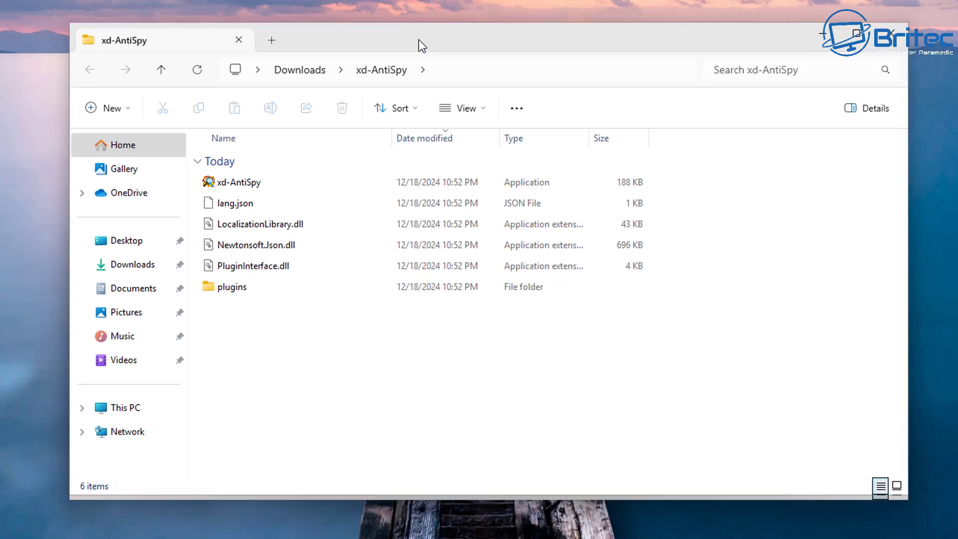
right_click(232, 184)
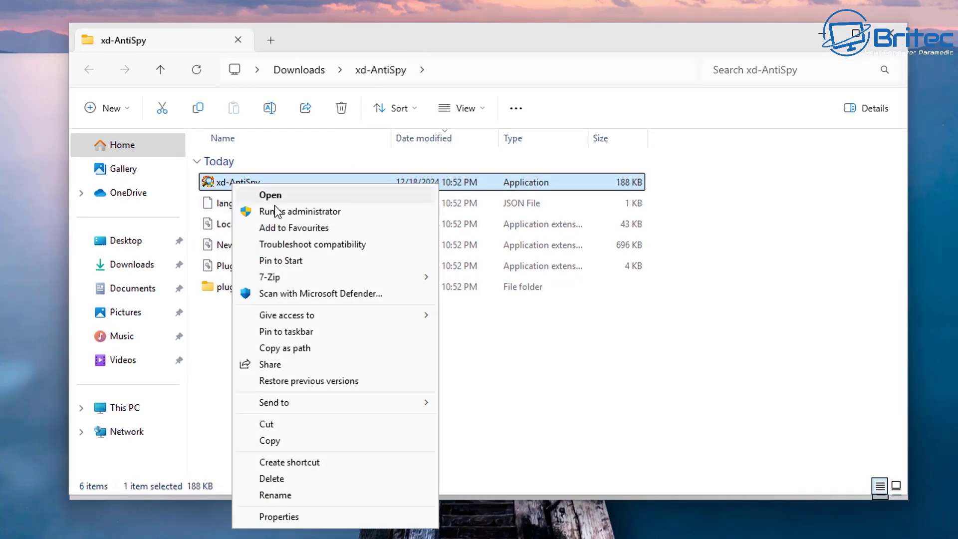
click(281, 214)
click(422, 388)
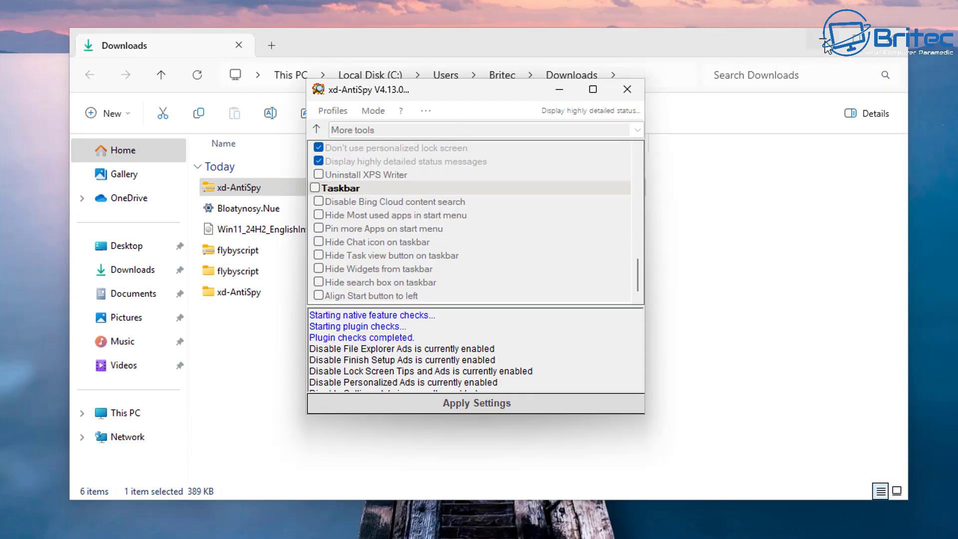
click(825, 43)
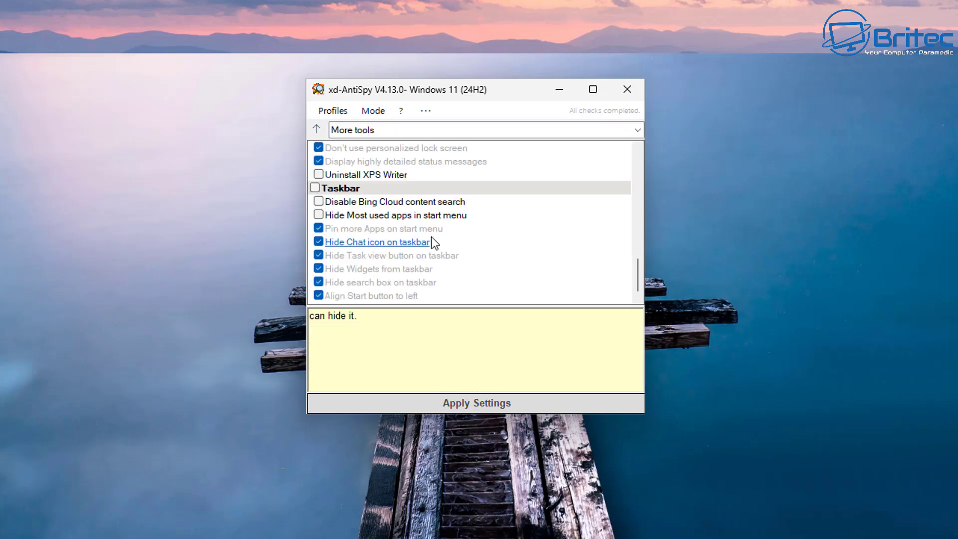
Mark Disable Bing Cloud content search, Hide Most used apps in start menu, and Turn off Telemetry data collection in xd-AntiSpy
click(318, 202)
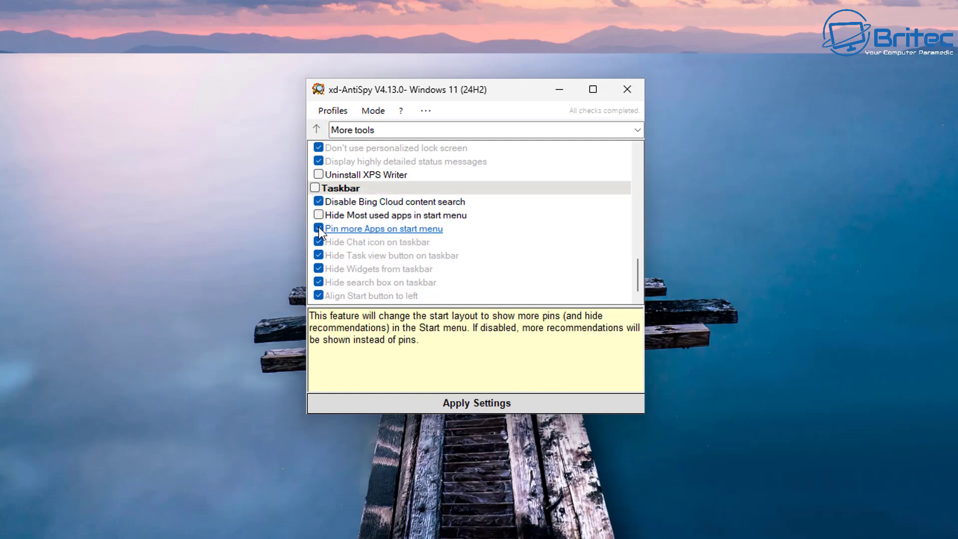
click(318, 216)
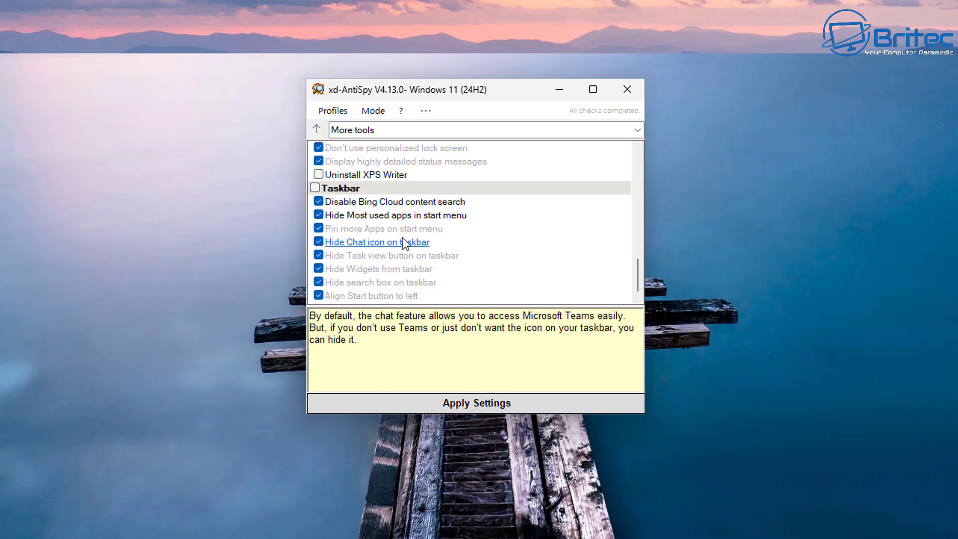
scroll(403, 243, up, 2)
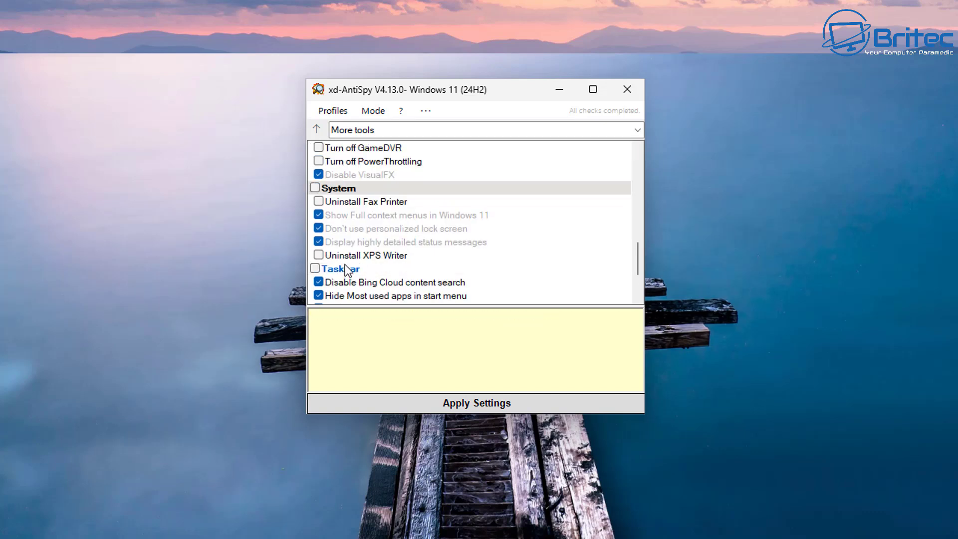
scroll(366, 184, up, 1)
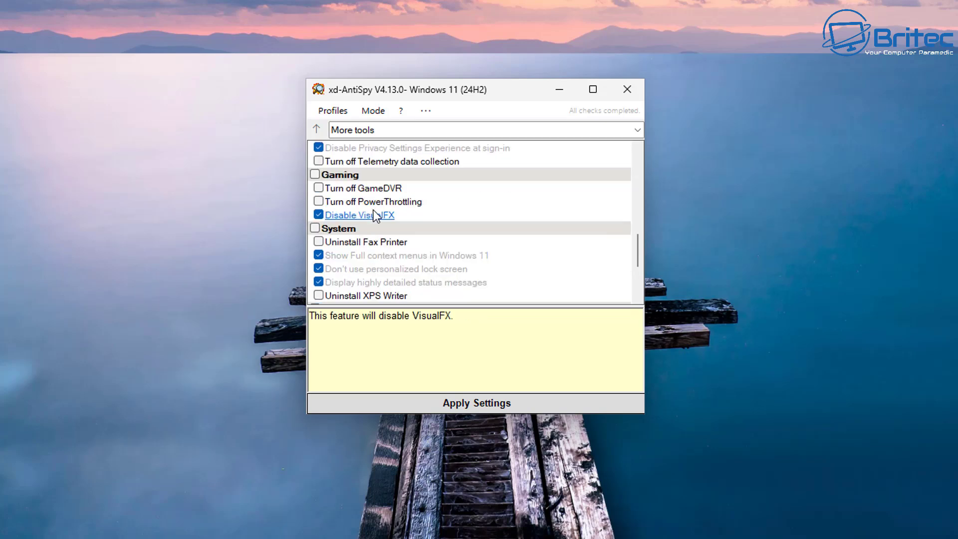
click(321, 162)
Review the Microsoft Edge, AI/Copilot and Adblock options, and mark Disable Copilot Symbol in Edge
scroll(404, 240, up, 4)
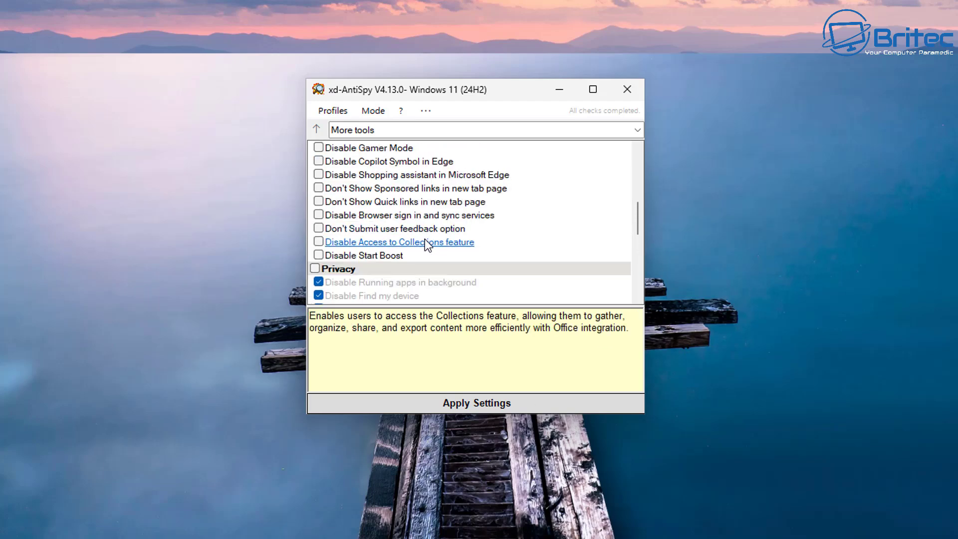
scroll(424, 243, up, 1)
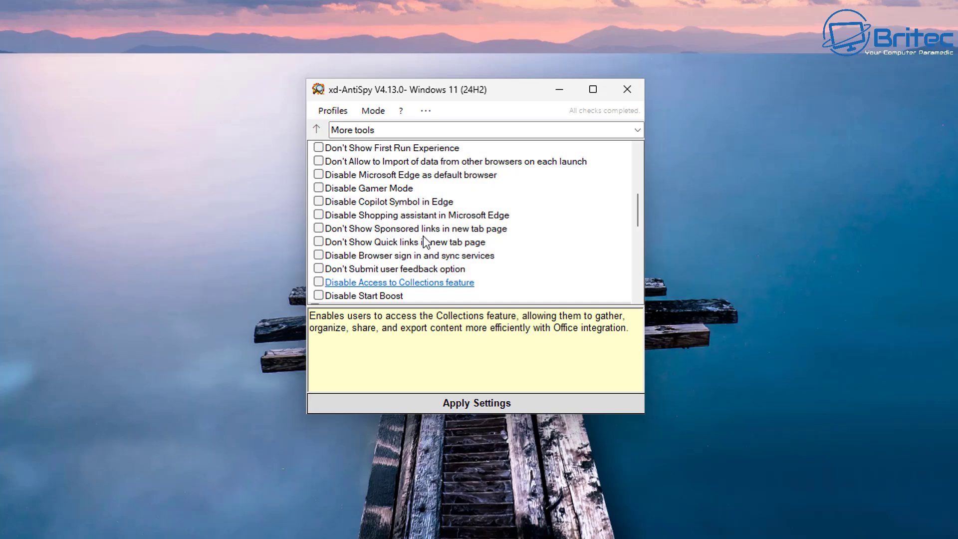
scroll(425, 243, up, 2)
scroll(424, 243, up, 3)
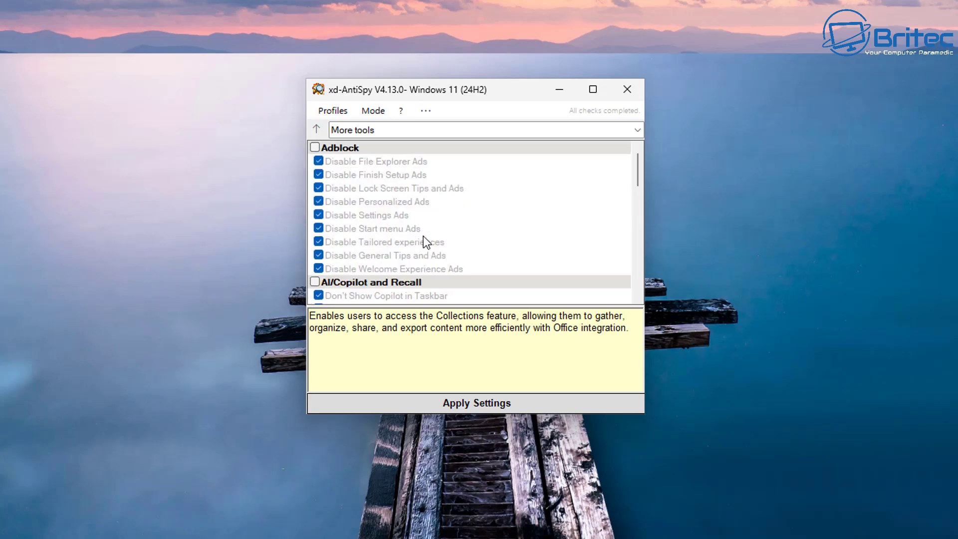
scroll(423, 236, down, 3)
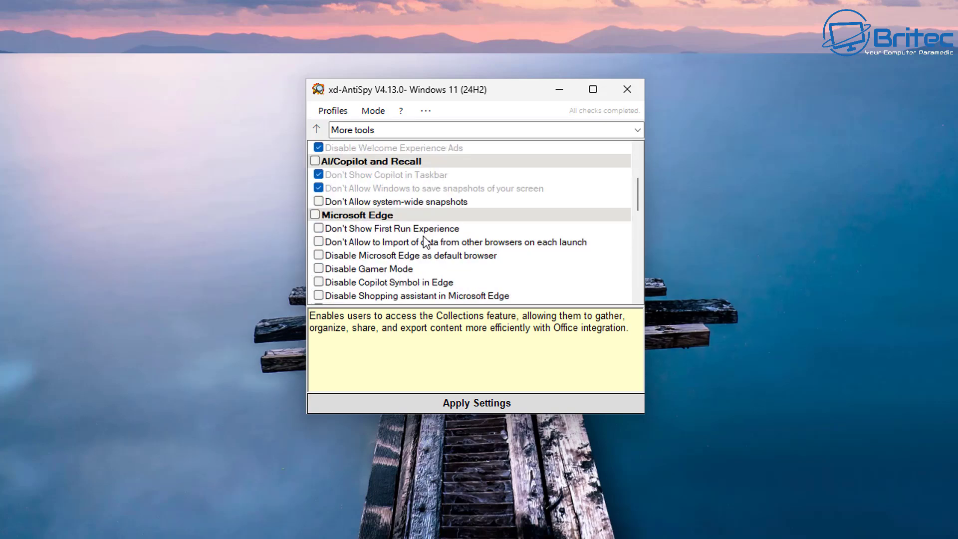
scroll(425, 243, down, 2)
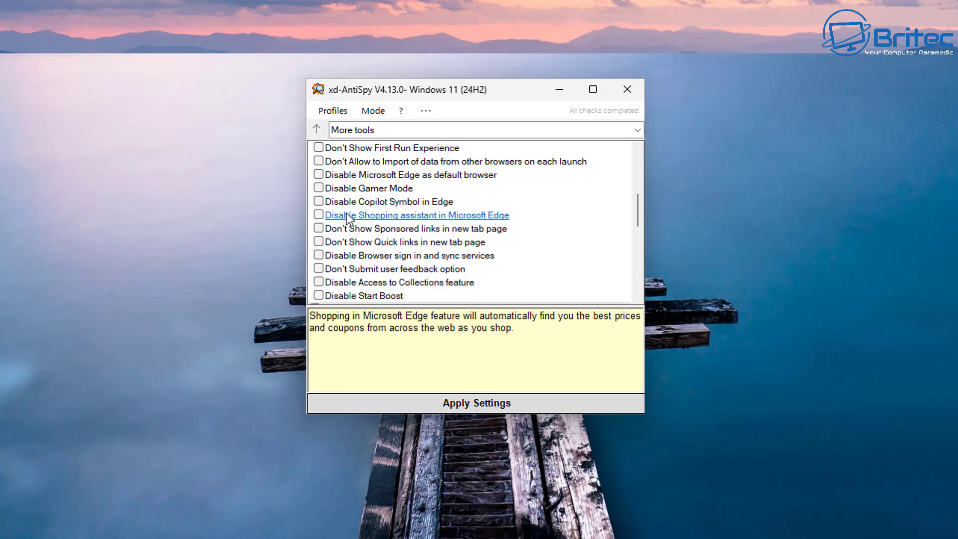
click(319, 203)
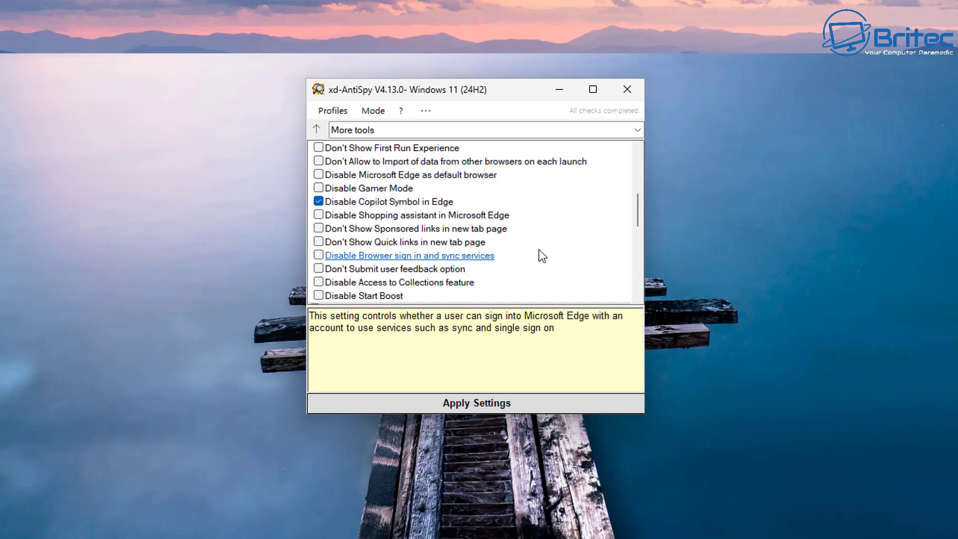
Check the remaining System and Taskbar options and apply the marked settings
scroll(538, 250, down, 6)
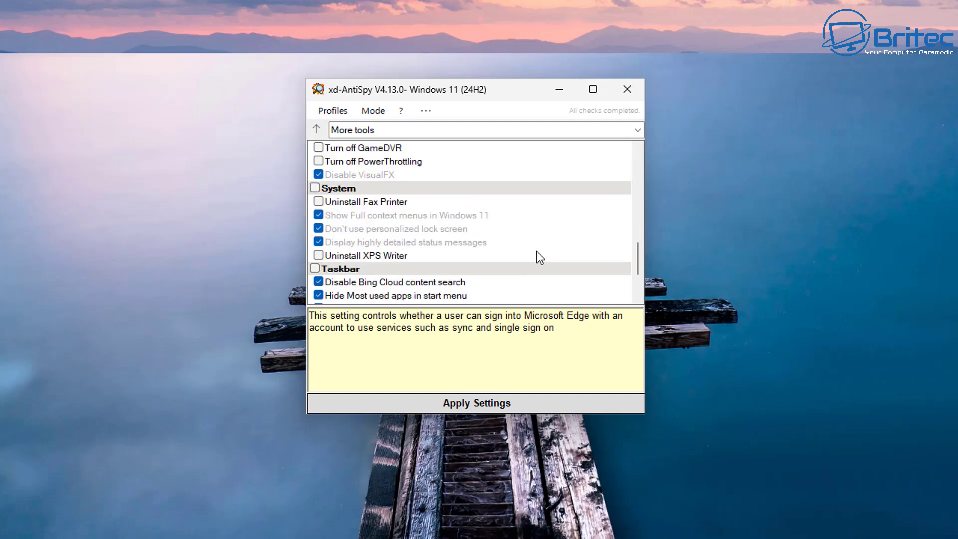
scroll(536, 250, down, 2)
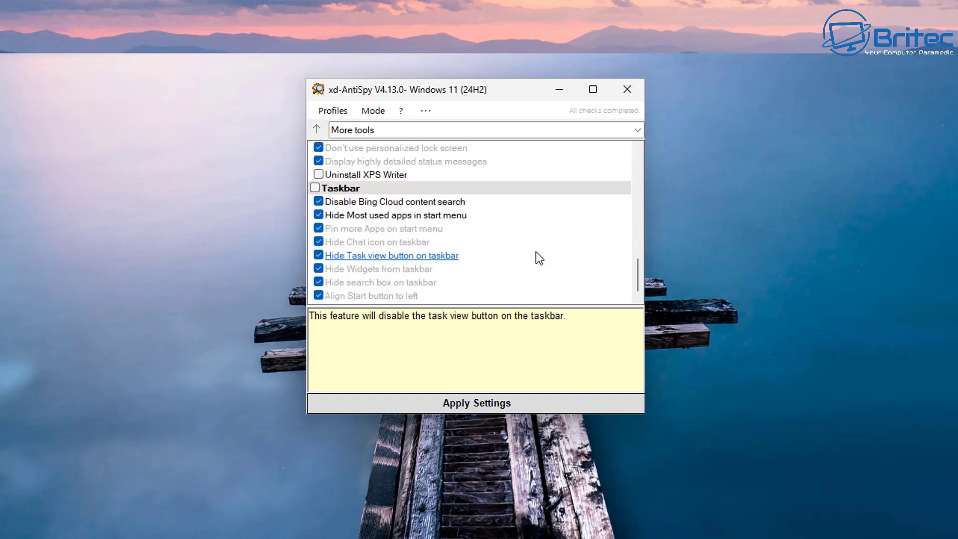
click(476, 402)
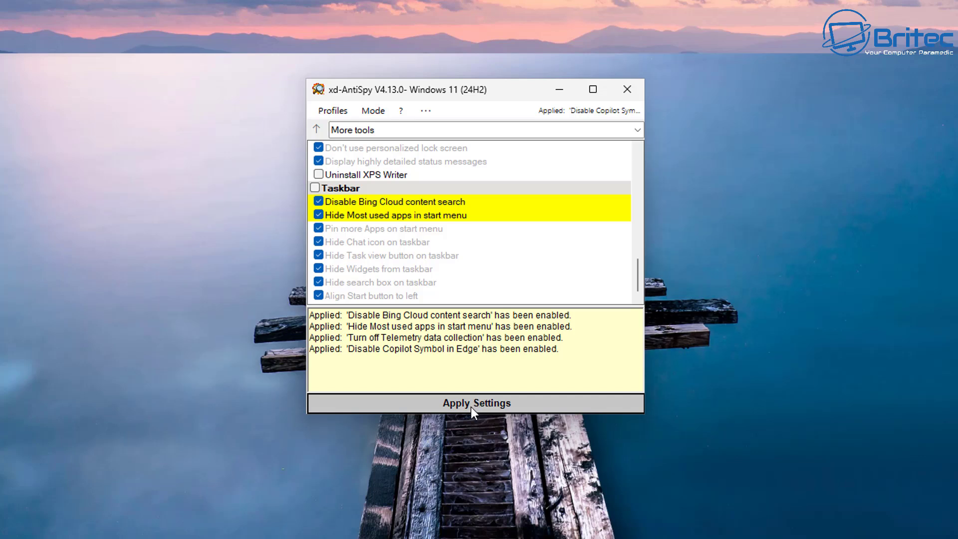
click(471, 406)
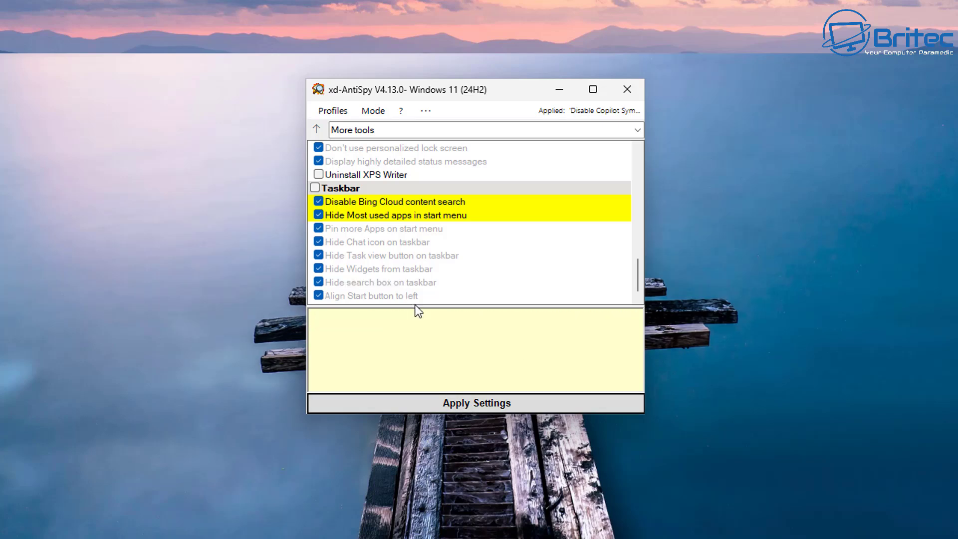
Mark Disable Shopping assistant in Microsoft Edge and apply the settings again
scroll(443, 274, up, 6)
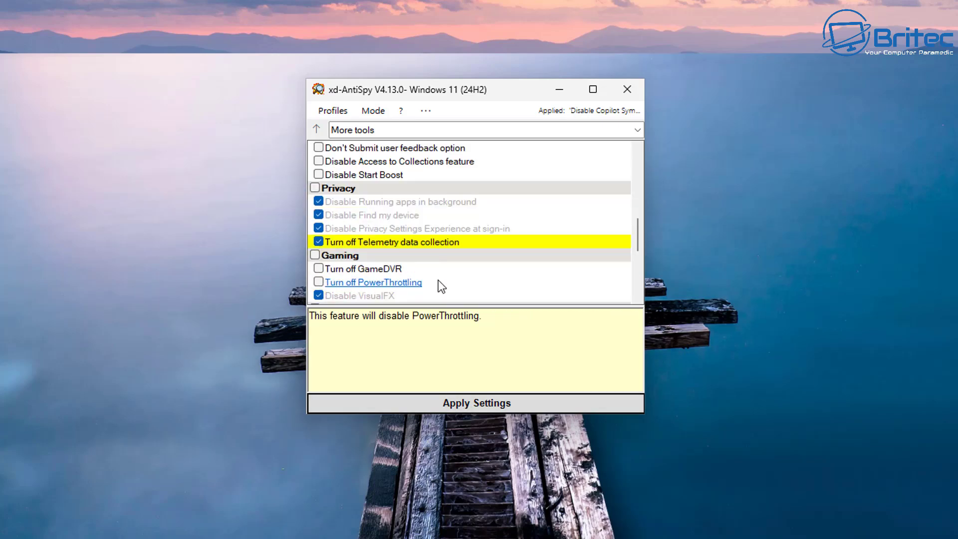
scroll(434, 280, up, 3)
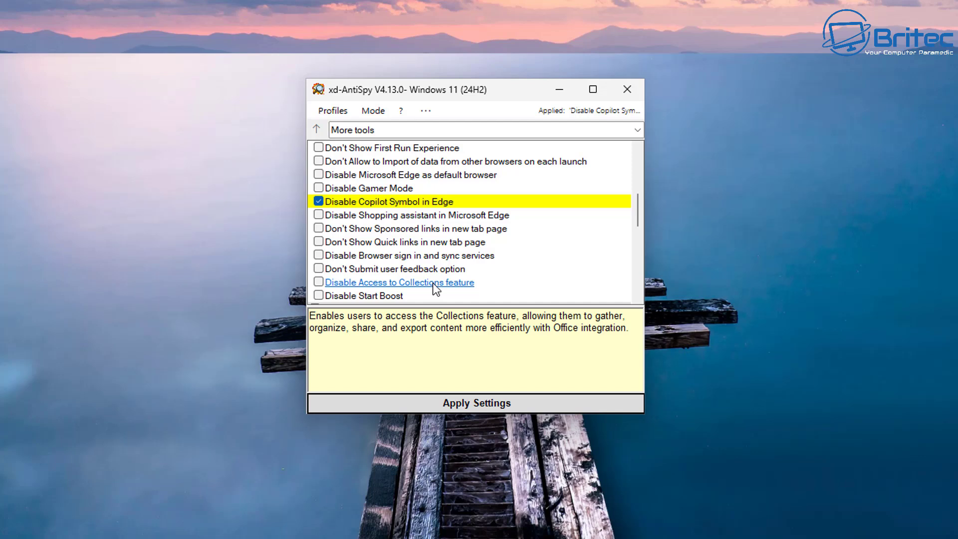
click(318, 215)
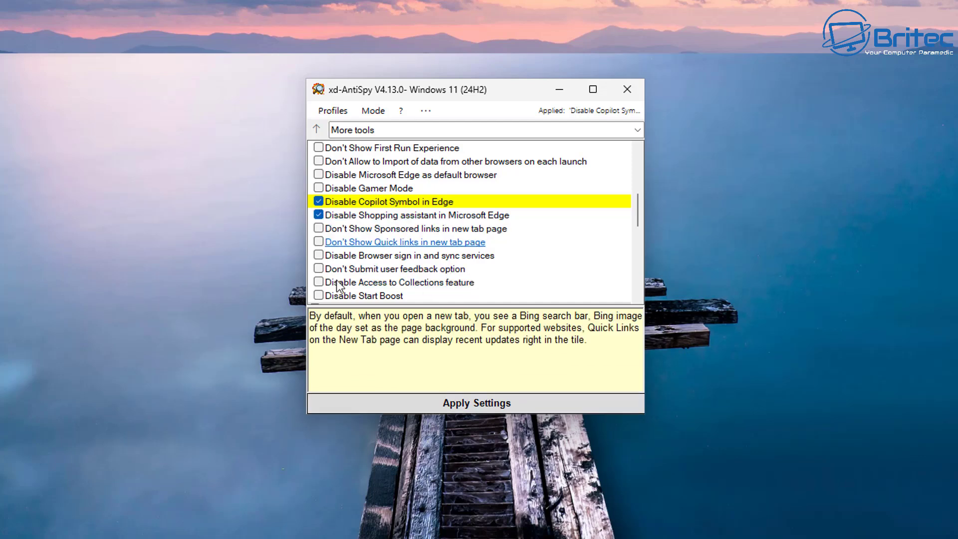
click(457, 410)
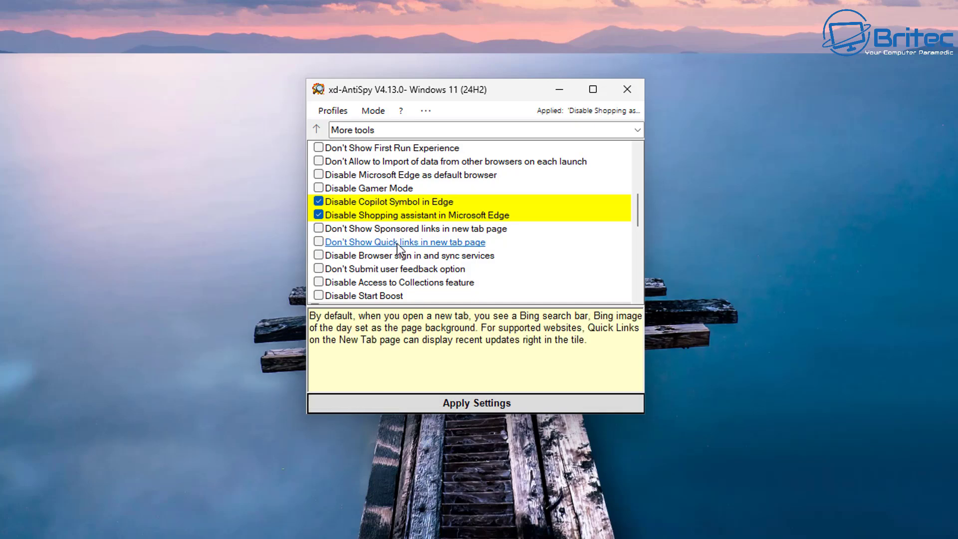
Check the Adblock options and view which plugins and scripts the More tools list offers, without running any
scroll(397, 248, up, 5)
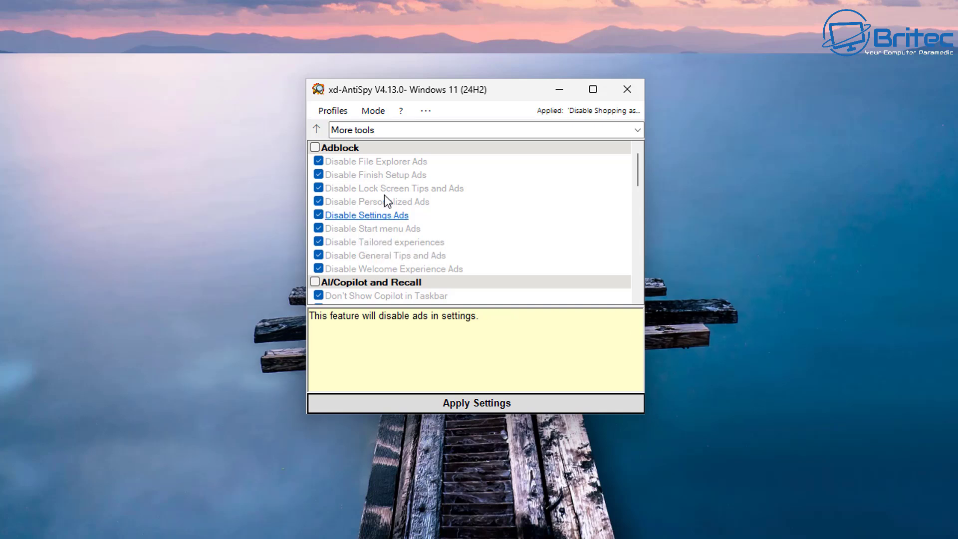
click(363, 130)
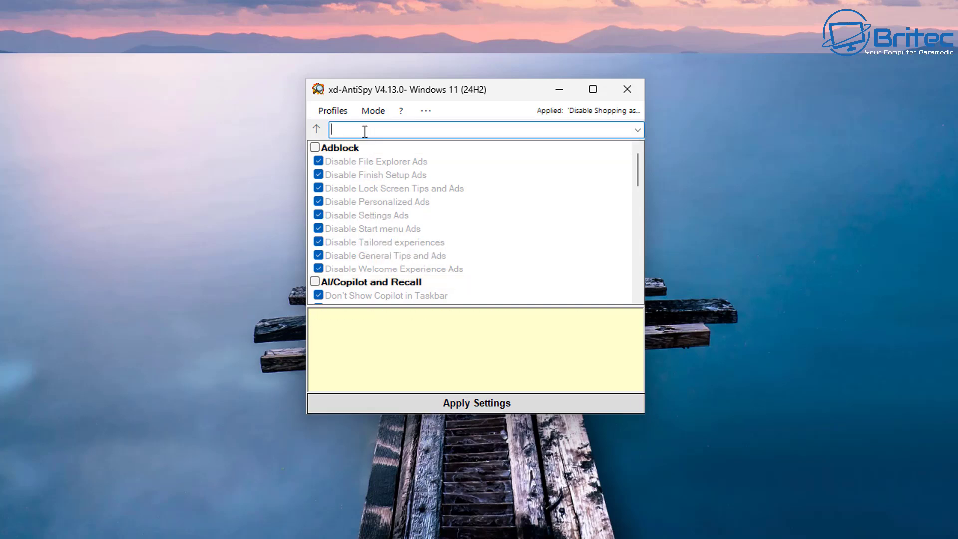
click(637, 131)
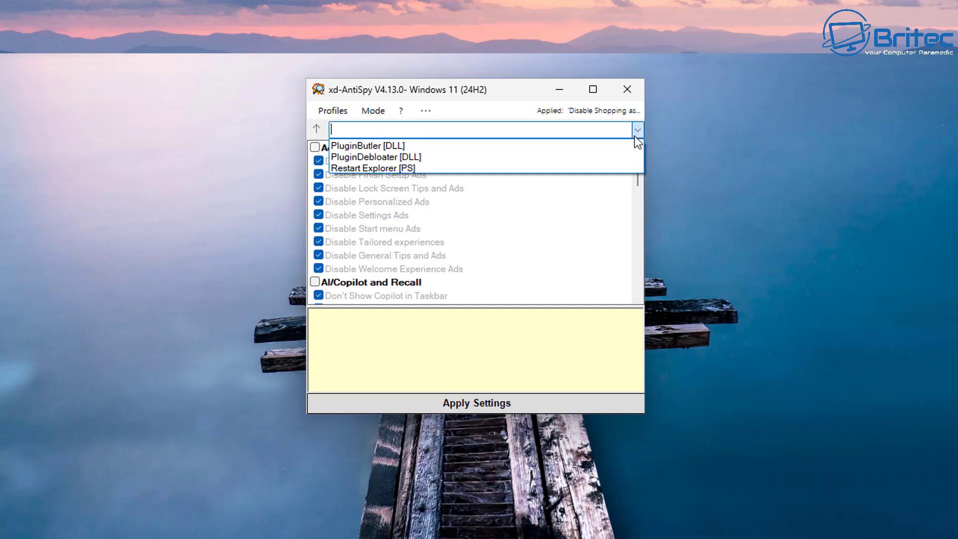
click(736, 155)
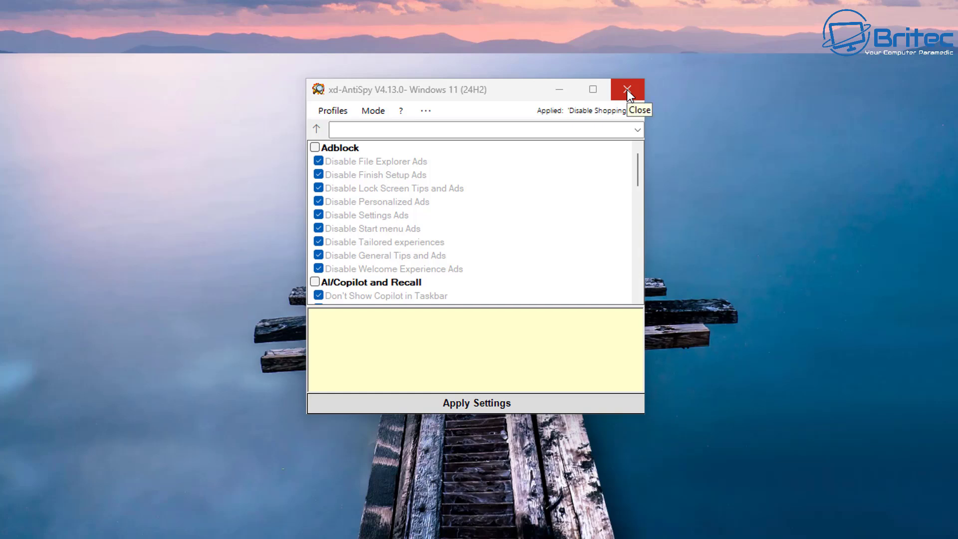
drag(637, 168, 643, 140)
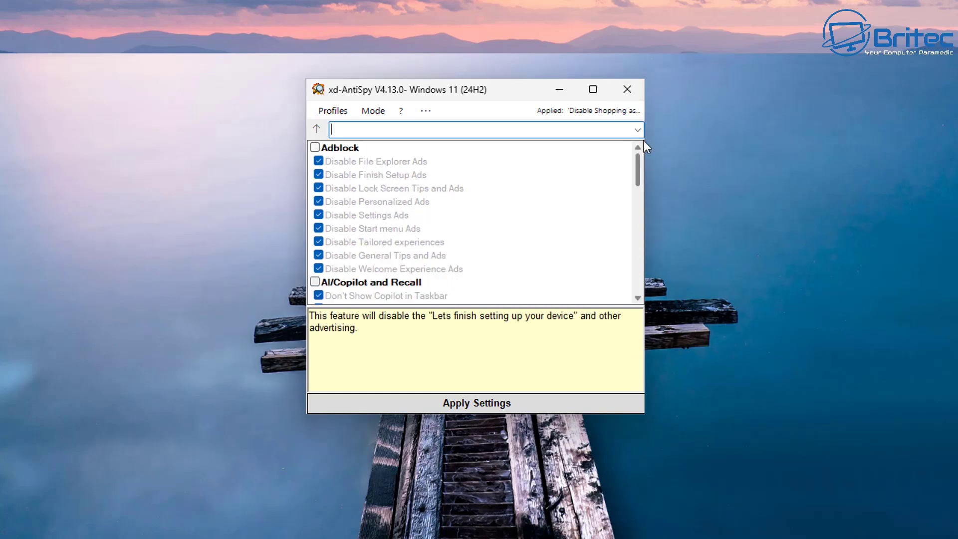
Mark Don't Allow system-wide snapshots under AI/Copilot and Recall and apply the settings
drag(644, 158, 646, 182)
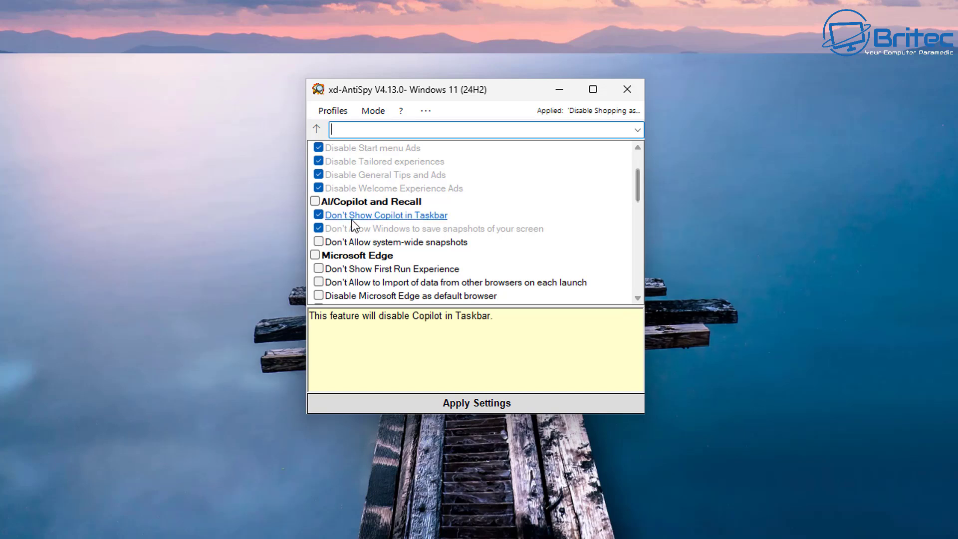
click(319, 241)
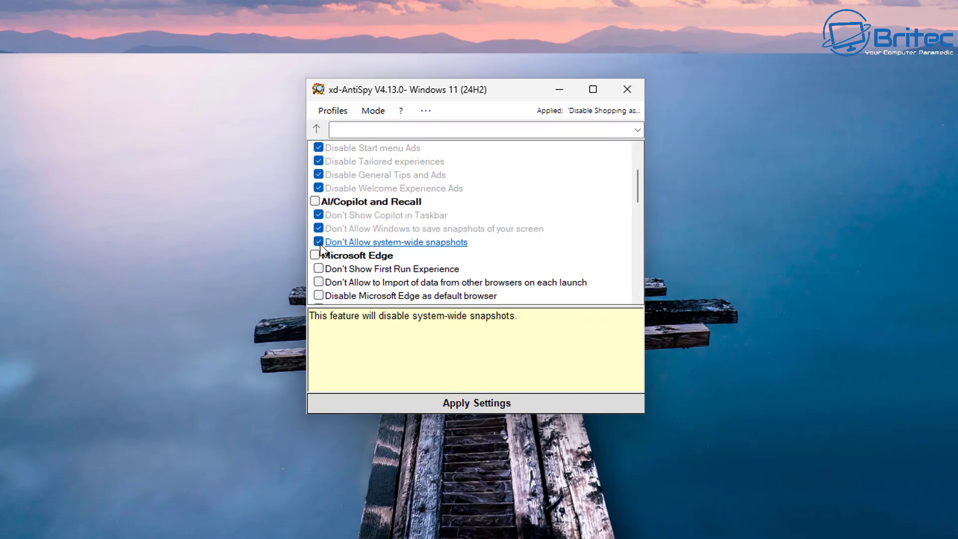
click(483, 401)
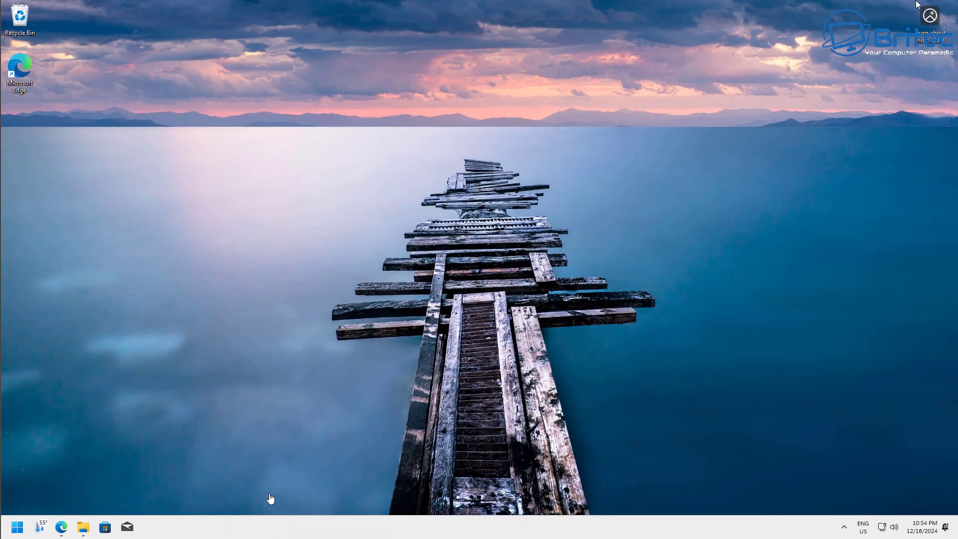
In the Windows taskbar settings, turn Widgets off and set Search to Search icon only
right_click(191, 531)
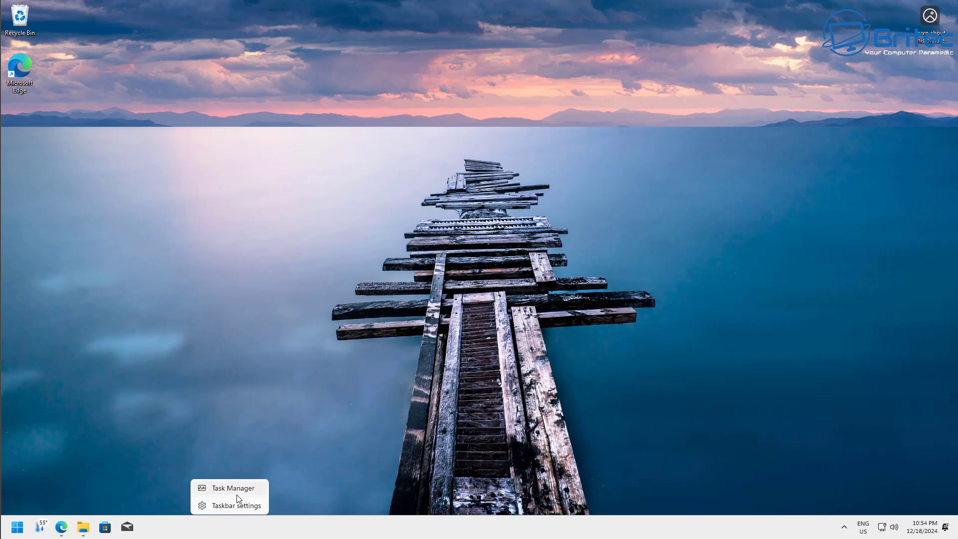
click(229, 505)
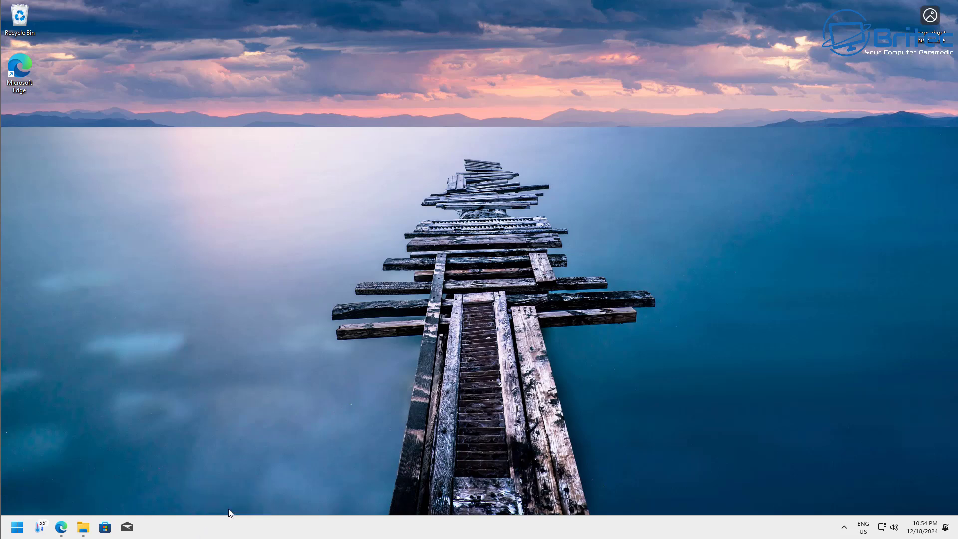
click(406, 31)
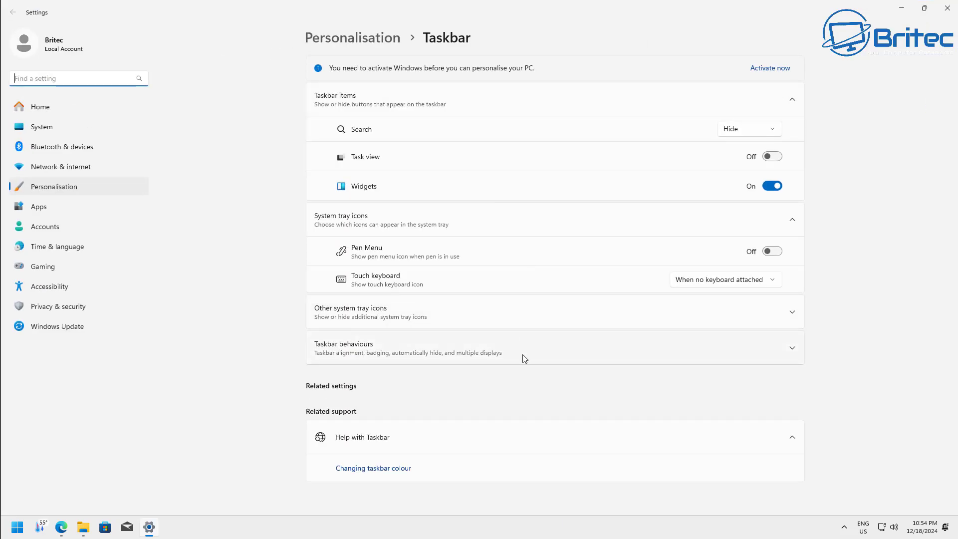
click(772, 185)
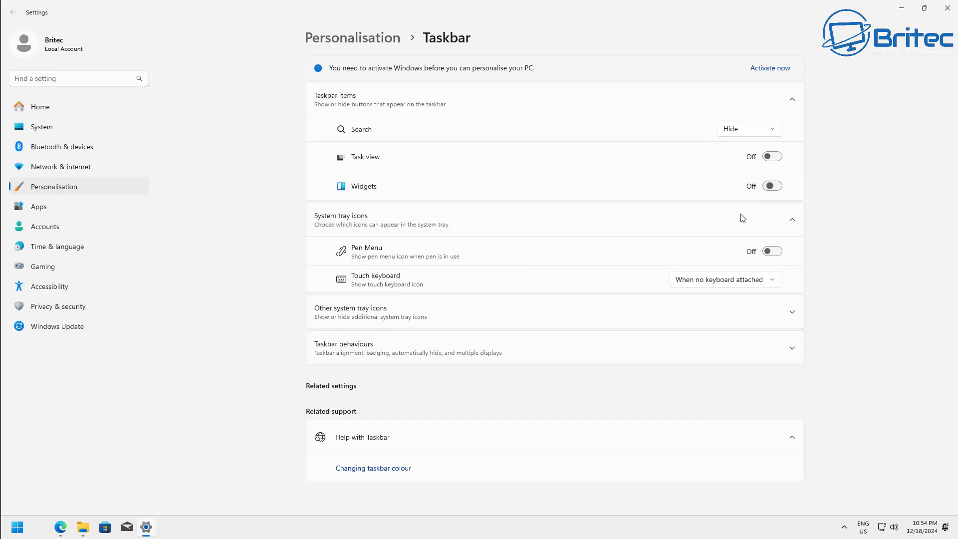
click(765, 128)
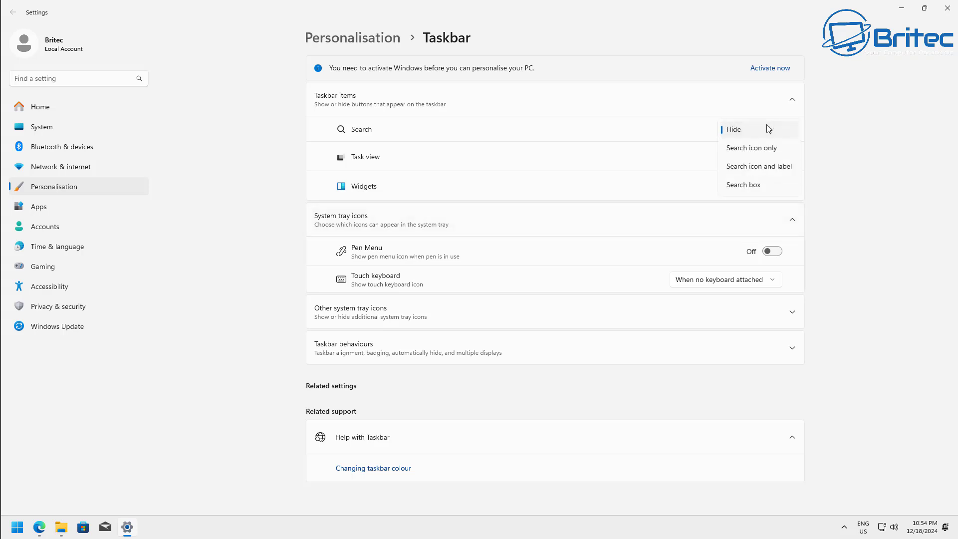
click(762, 147)
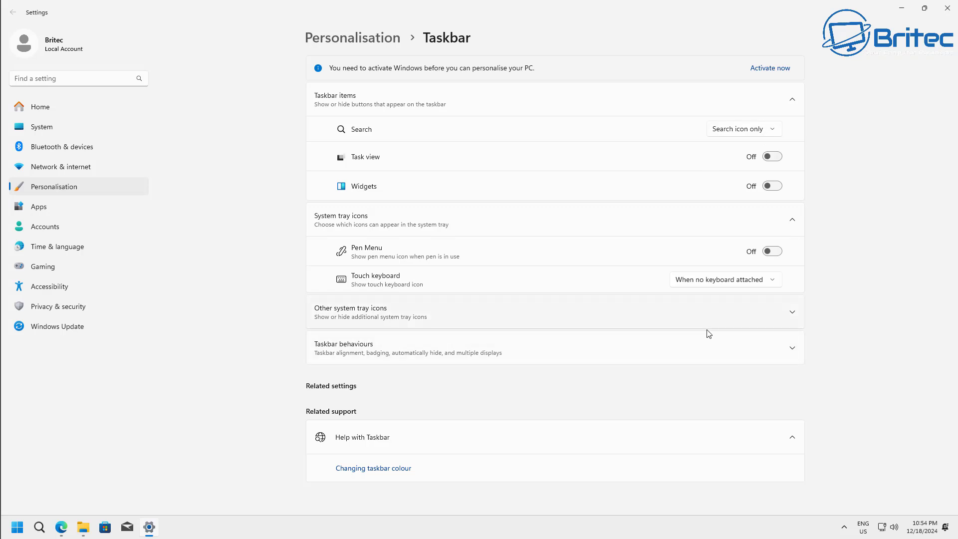
Review the Taskbar behaviours options, including alignment and combining of taskbar buttons
click(479, 333)
scroll(596, 421, down, 3)
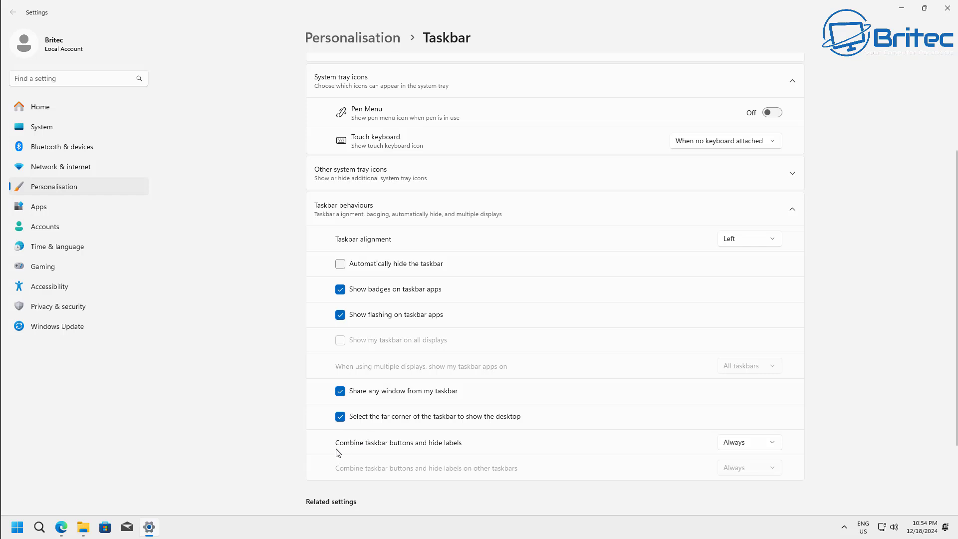
scroll(344, 439, down, 2)
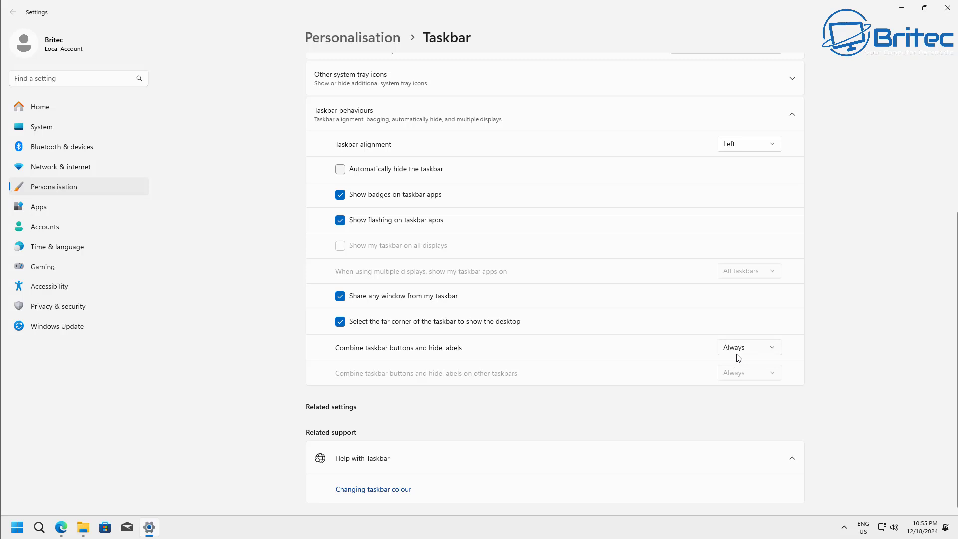
From the list of installed apps, uninstall Microsoft 365 (Office) and Microsoft Bing Search
click(48, 209)
click(461, 78)
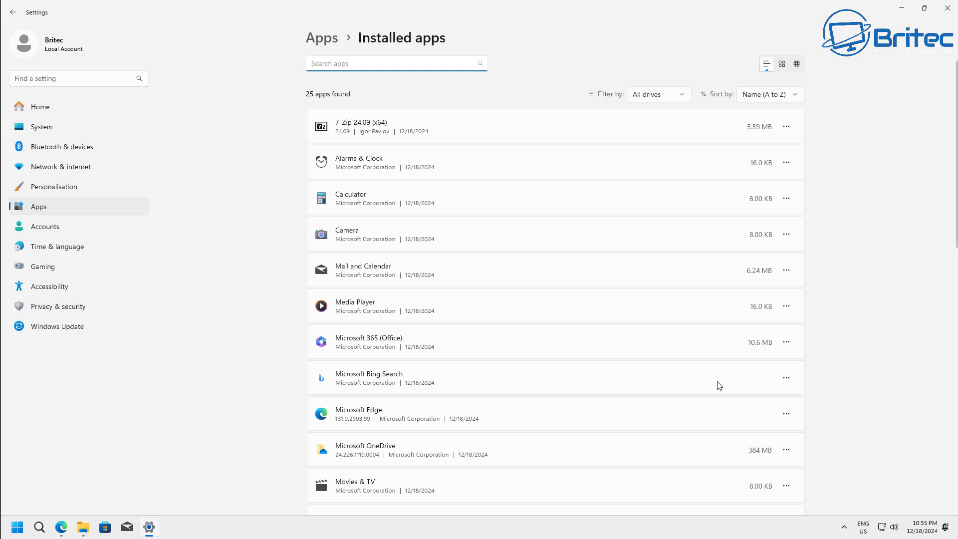
click(786, 342)
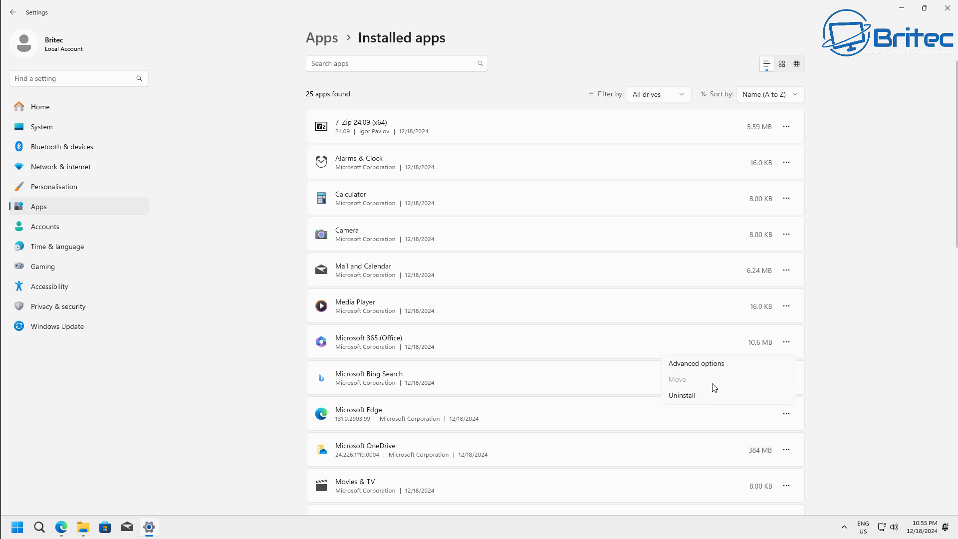
click(693, 396)
click(764, 397)
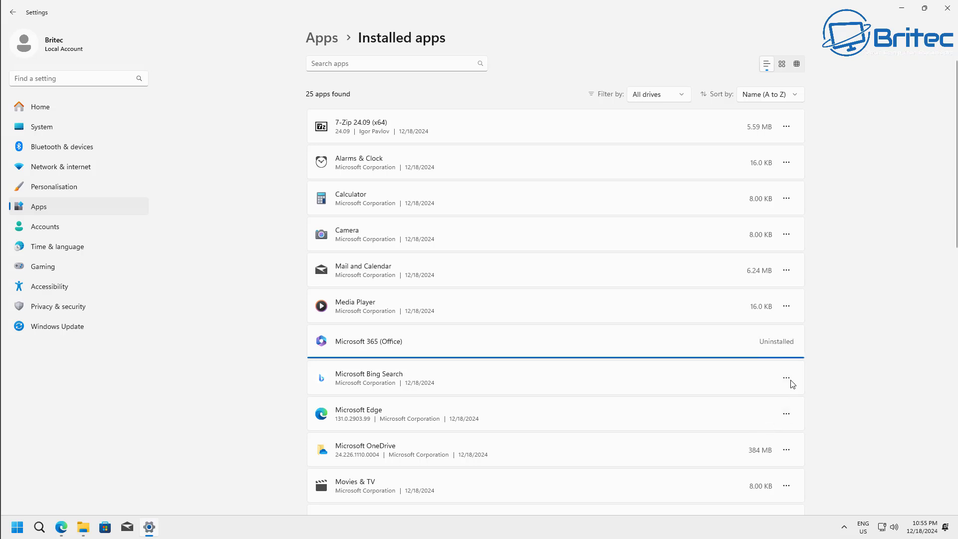
click(787, 380)
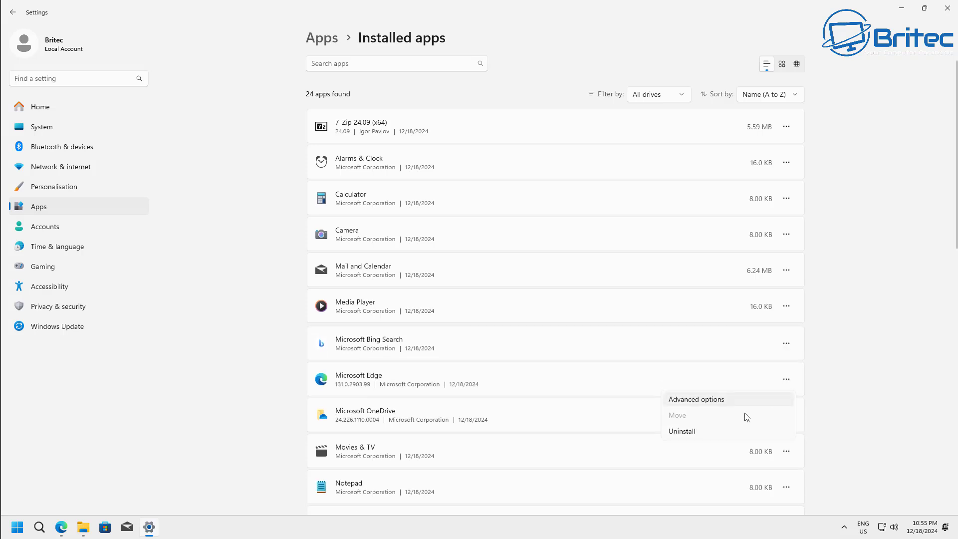
click(690, 433)
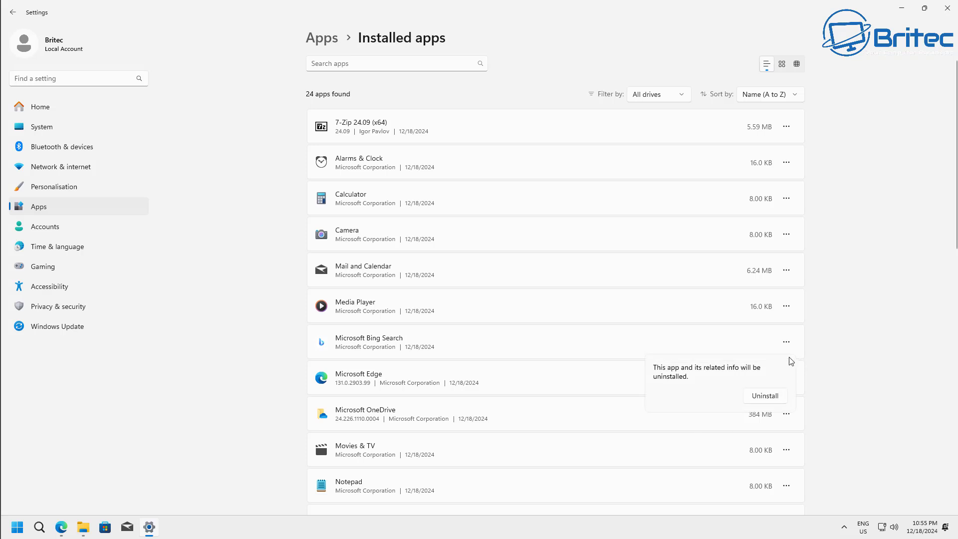
click(764, 396)
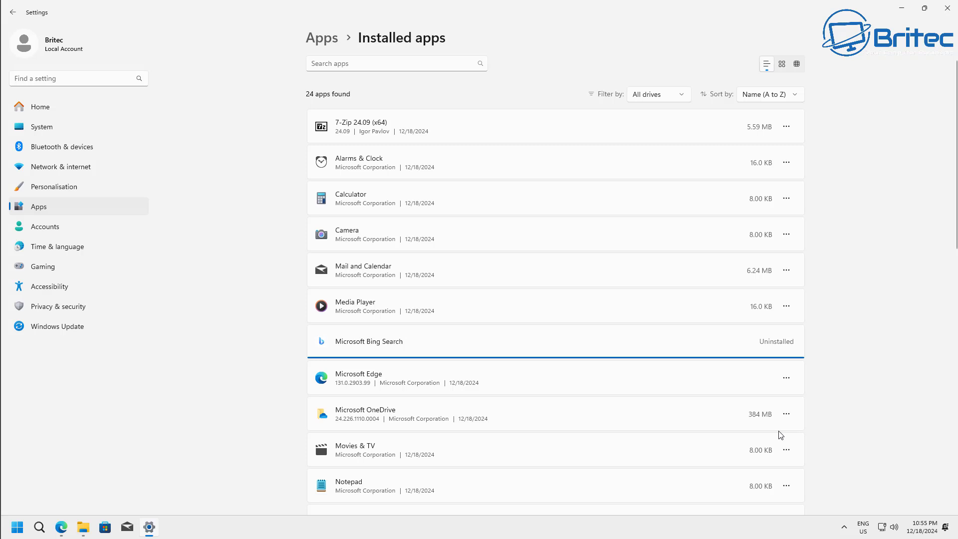
Uninstall Microsoft OneDrive, allowing it to make changes to the device, and uninstall Outlook (new)
click(786, 377)
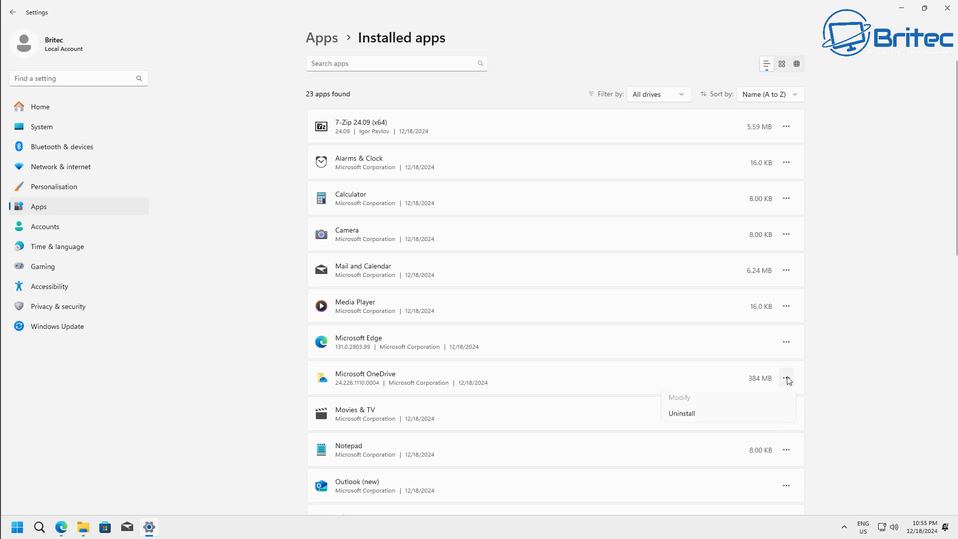
click(717, 418)
click(768, 433)
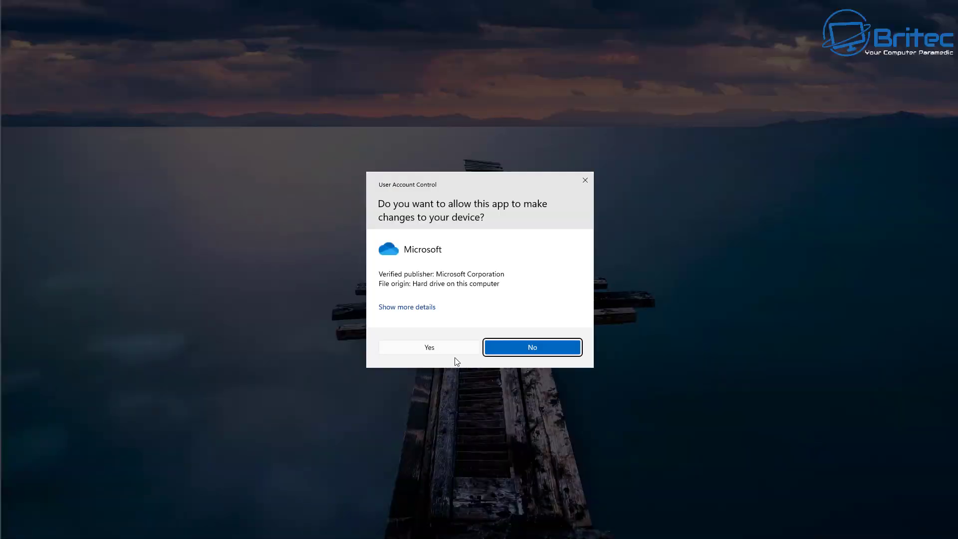
click(451, 347)
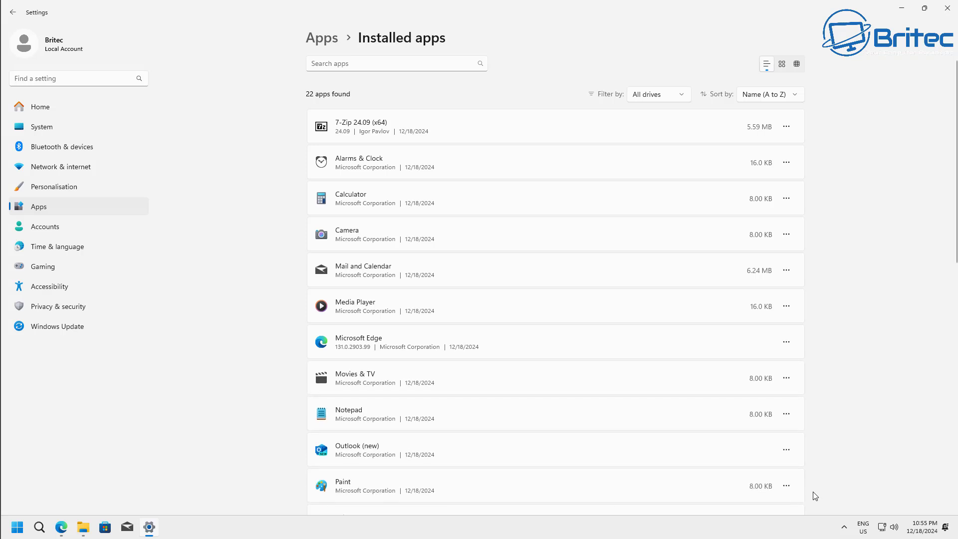
click(786, 449)
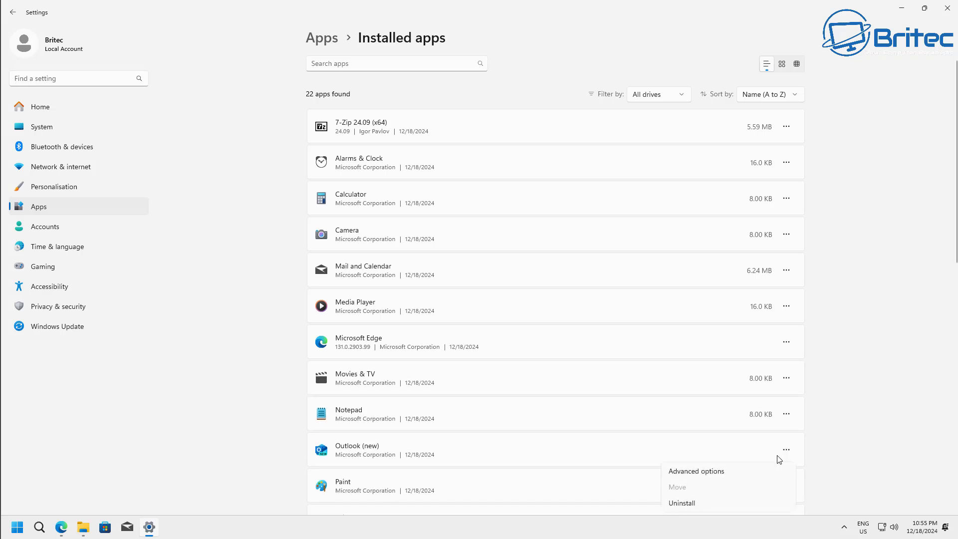
click(701, 504)
click(763, 427)
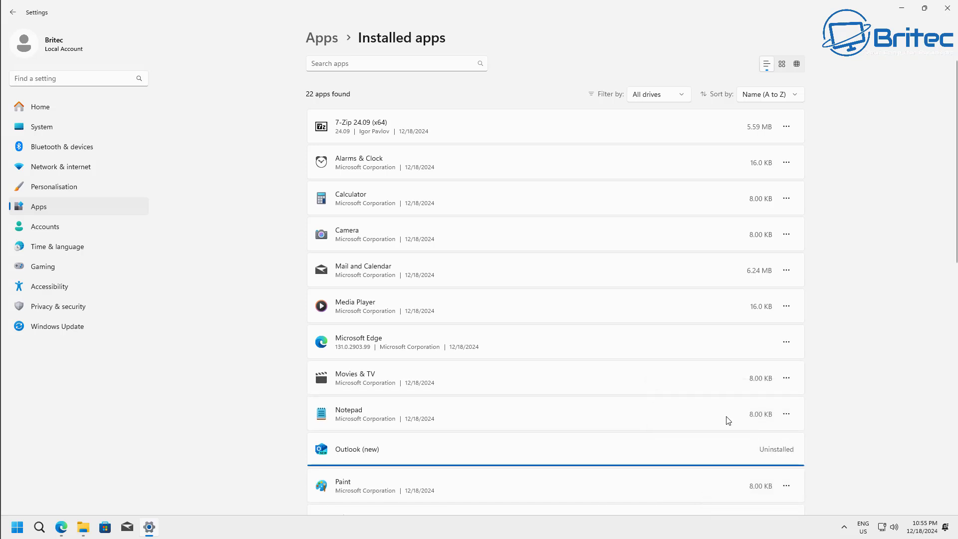
Uninstall Power Automate and Quick Assist from the installed apps
scroll(791, 454, down, 3)
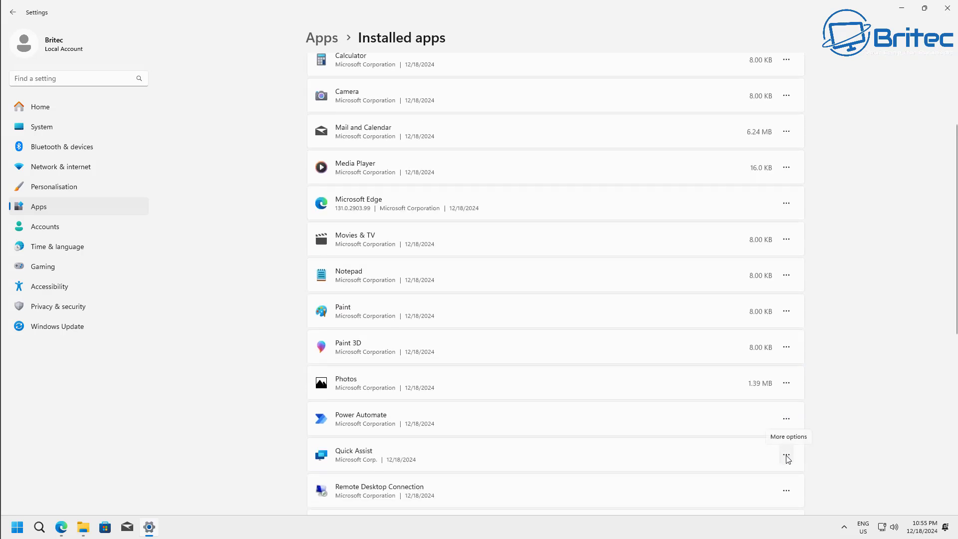
click(786, 418)
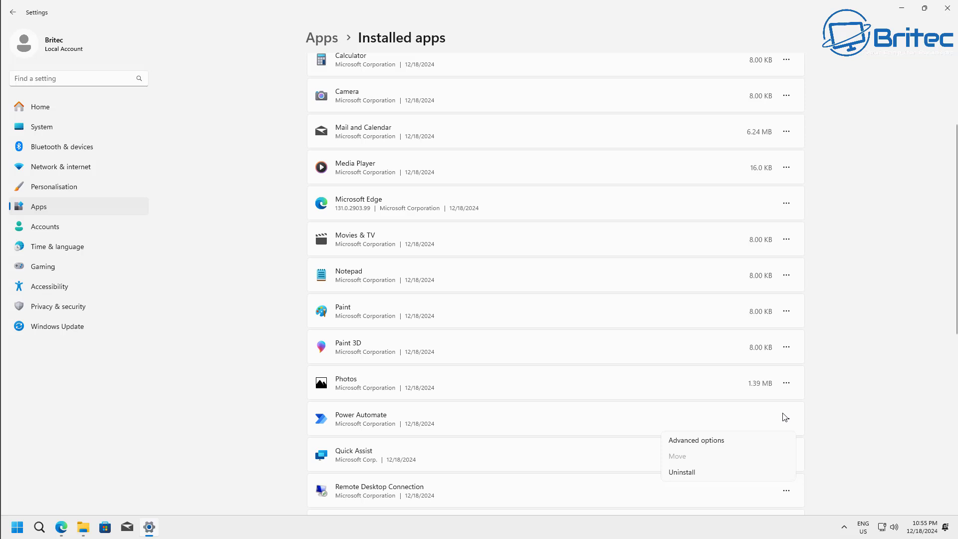
click(687, 472)
click(764, 472)
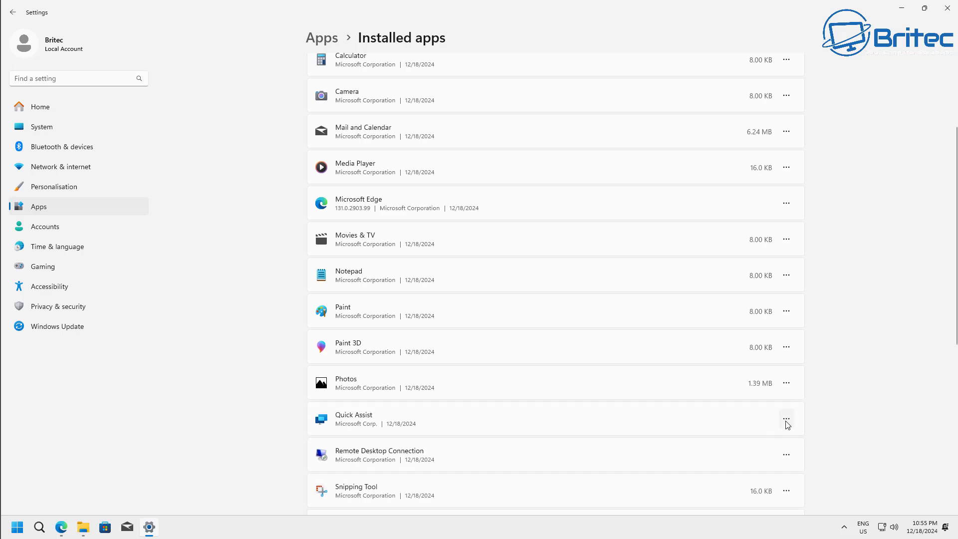
click(786, 419)
click(684, 472)
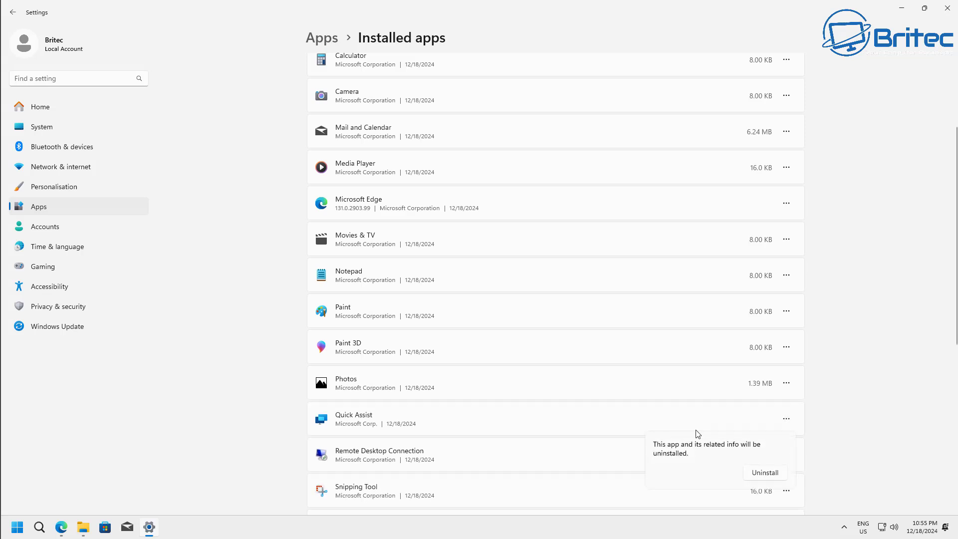
click(764, 472)
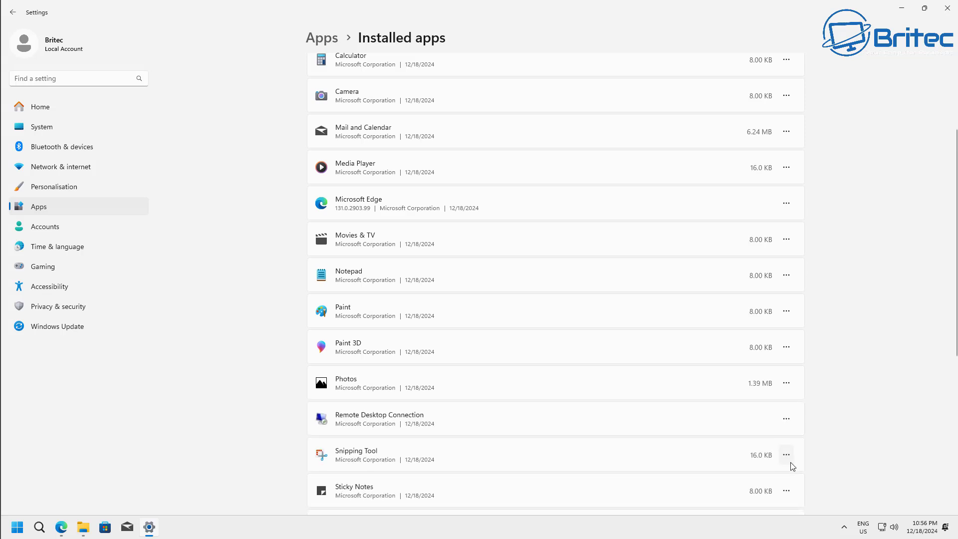
Uninstall Sticky Notes and Voice Recorder from the installed apps
click(787, 490)
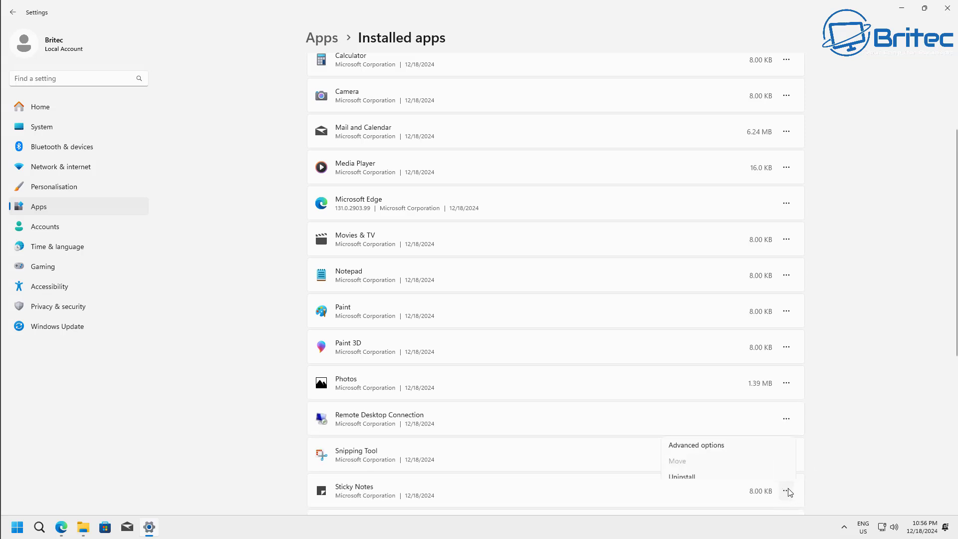
click(712, 471)
click(765, 461)
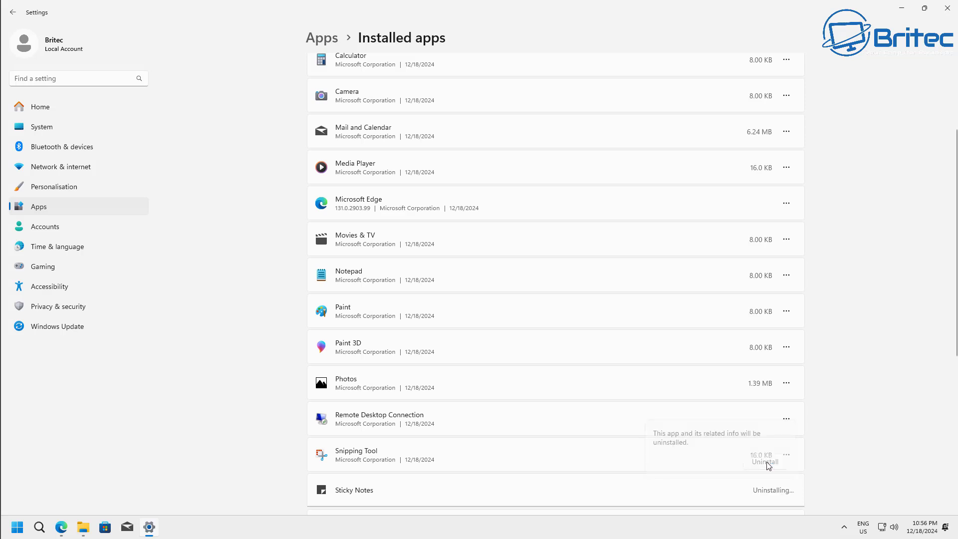
scroll(776, 484, down, 5)
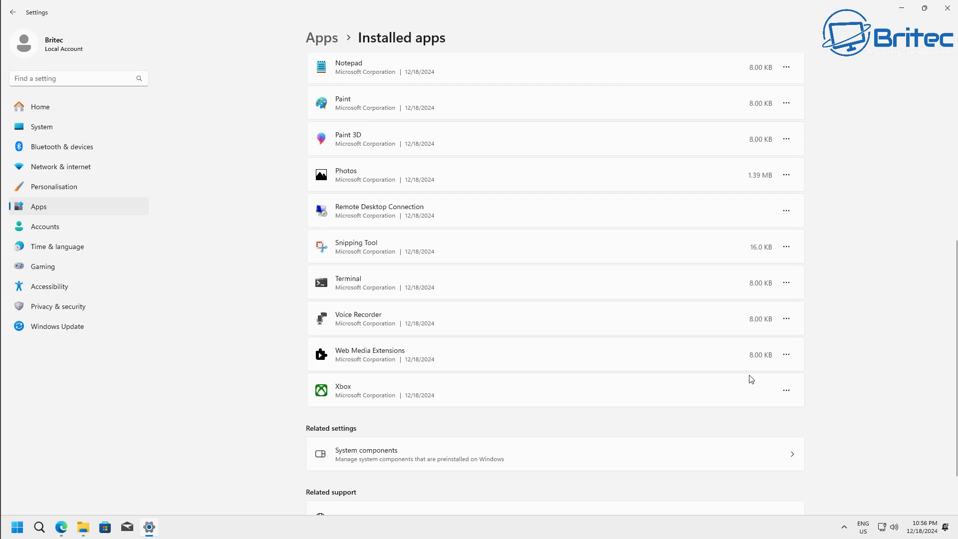
click(786, 318)
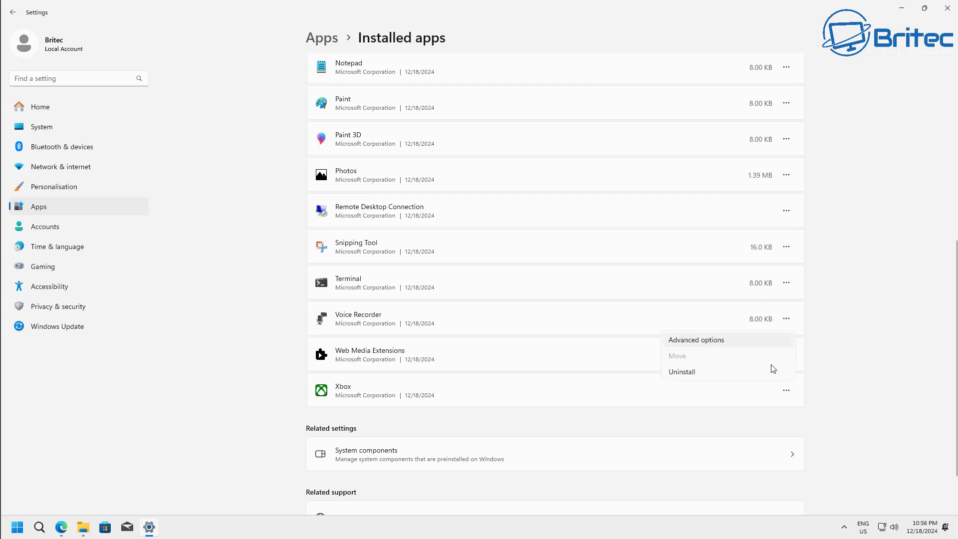
click(697, 373)
click(764, 373)
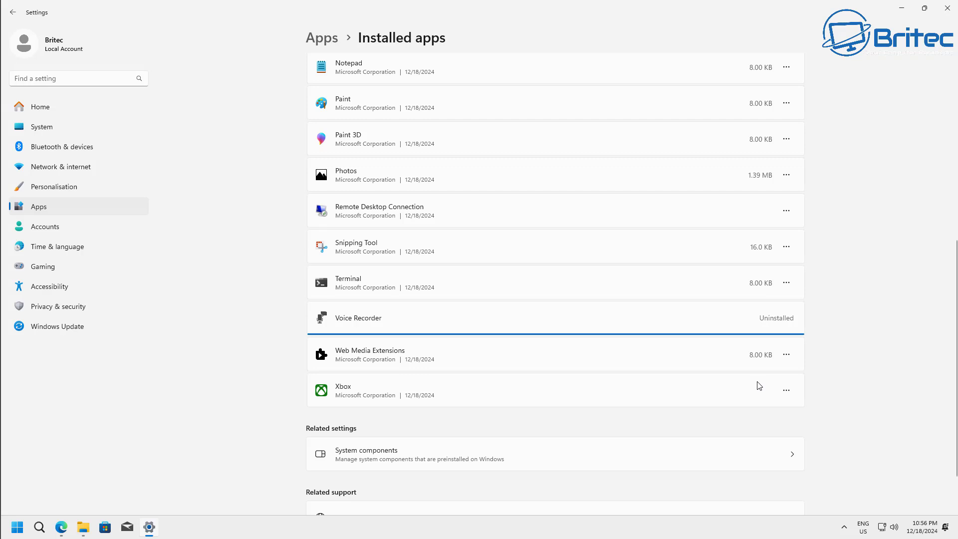
Uninstall the Xbox app and check the remaining installed apps
click(786, 355)
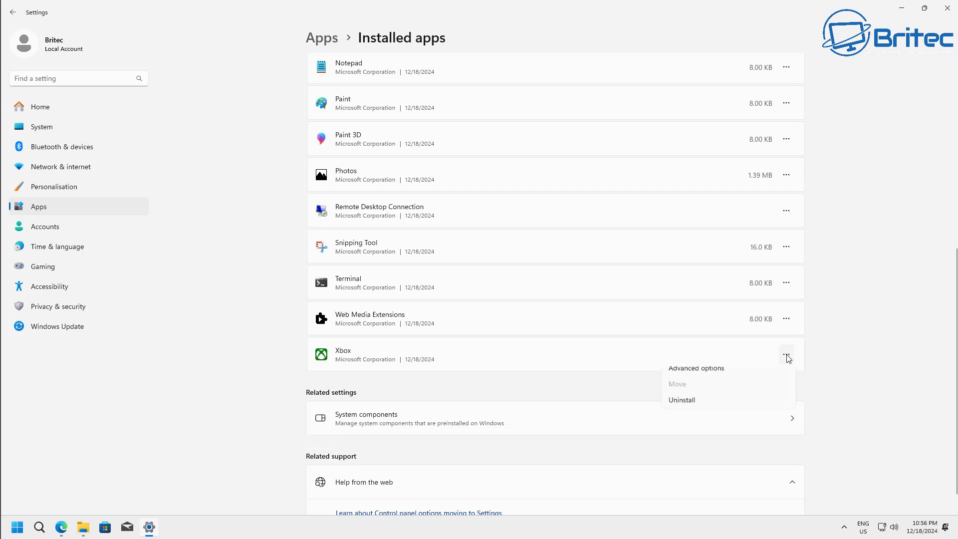
click(697, 407)
click(754, 408)
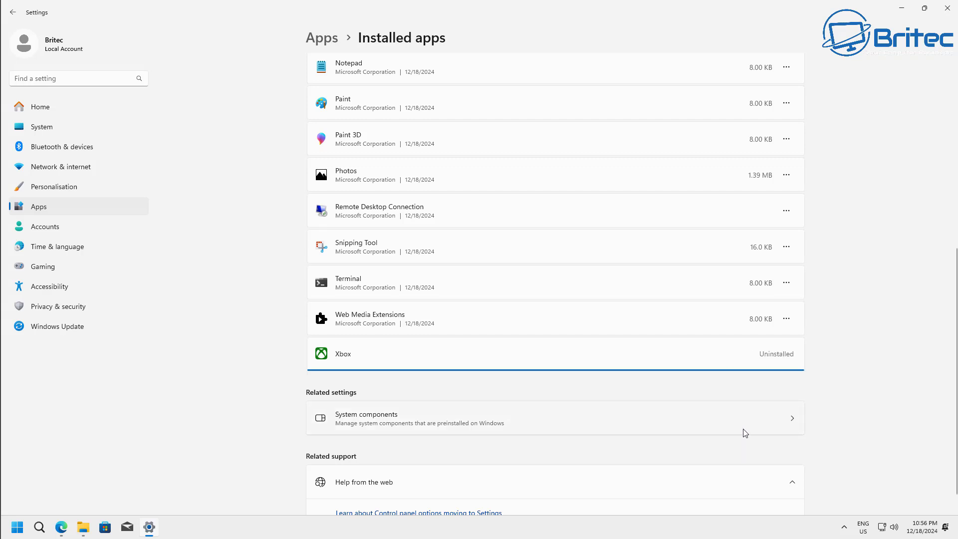
scroll(748, 414, up, 4)
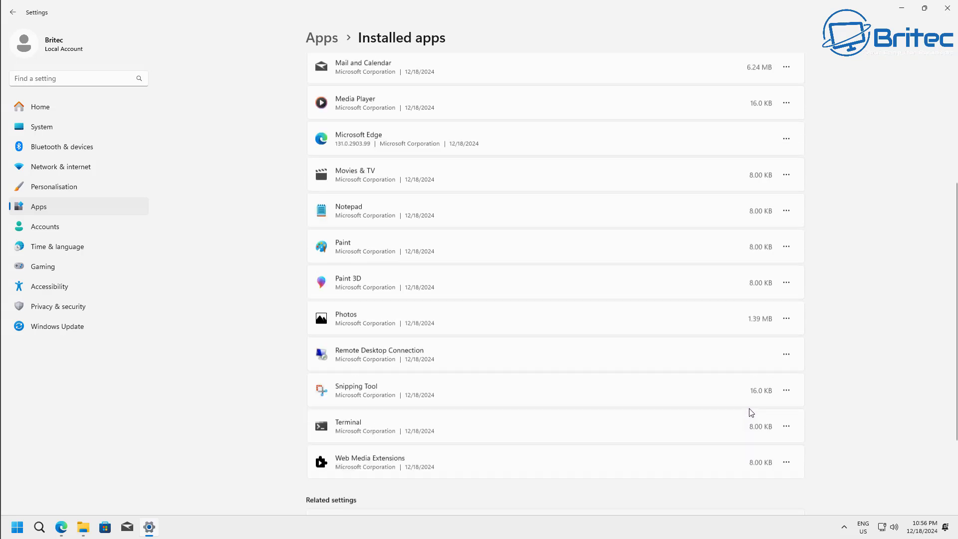
Uninstall Movies & TV and Mail and Calendar from the installed apps
scroll(751, 412, up, 2)
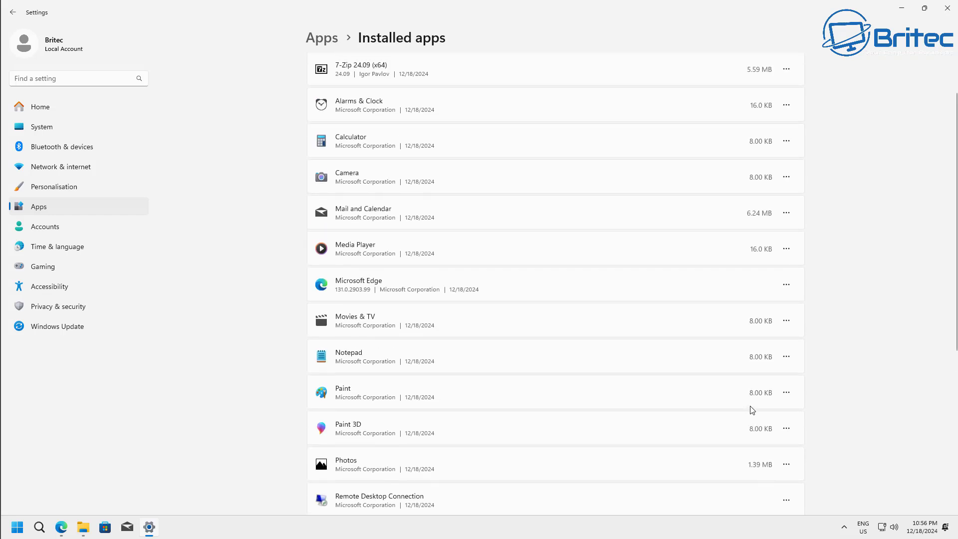
click(786, 321)
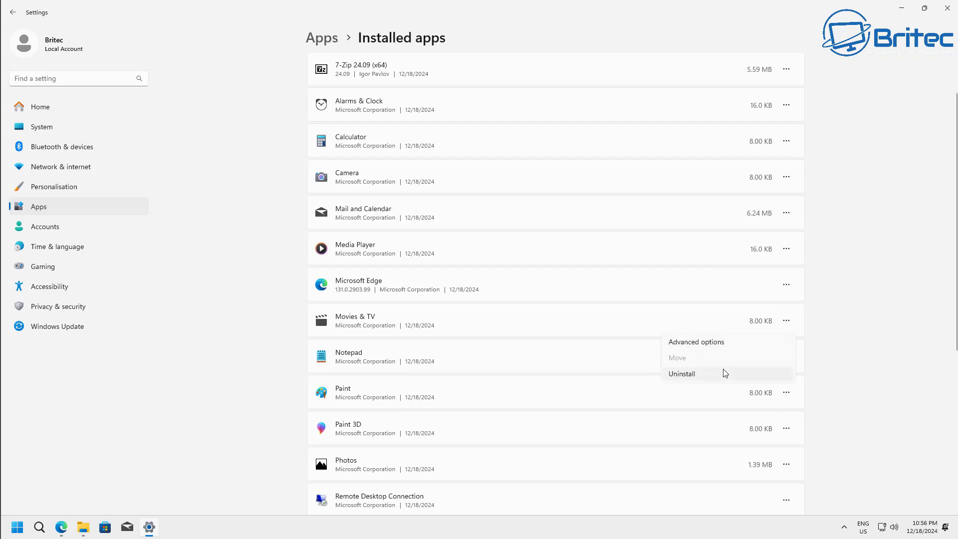
click(718, 374)
click(770, 376)
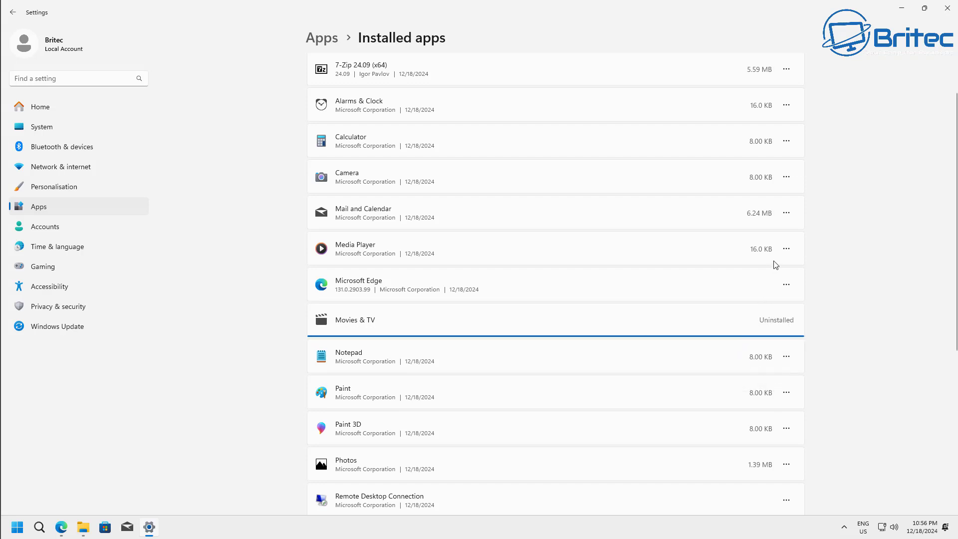
click(786, 214)
click(726, 267)
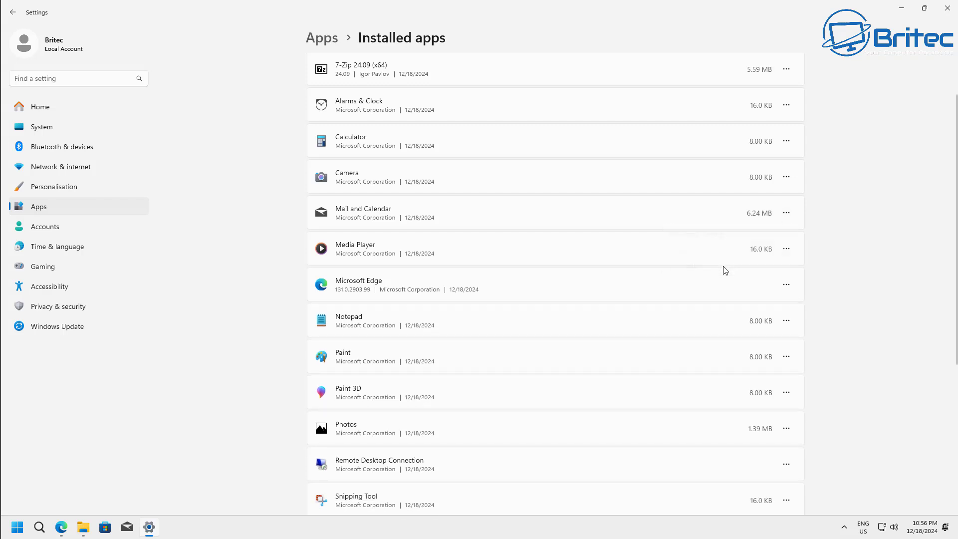
click(762, 266)
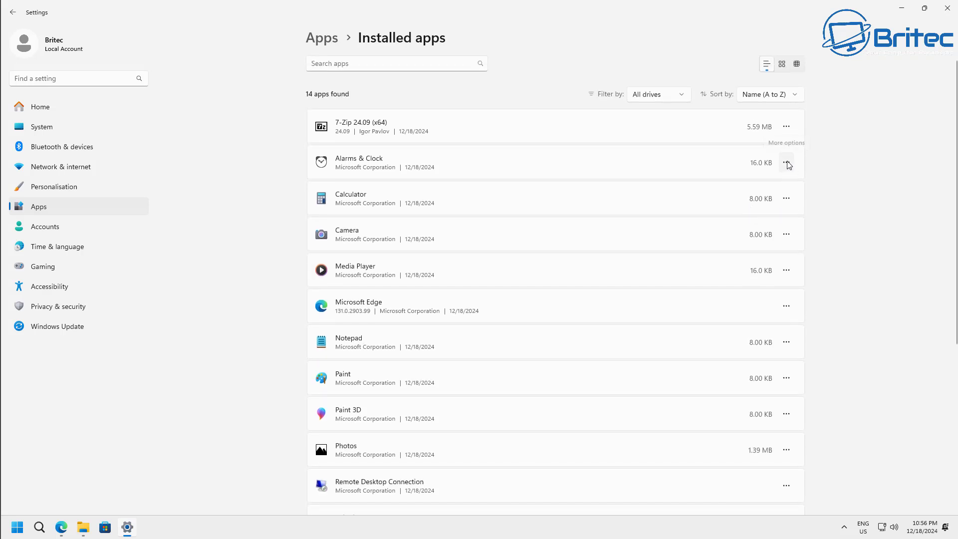
Uninstall Paint 3D from the installed apps and check the apps that remain
scroll(745, 444, down, 5)
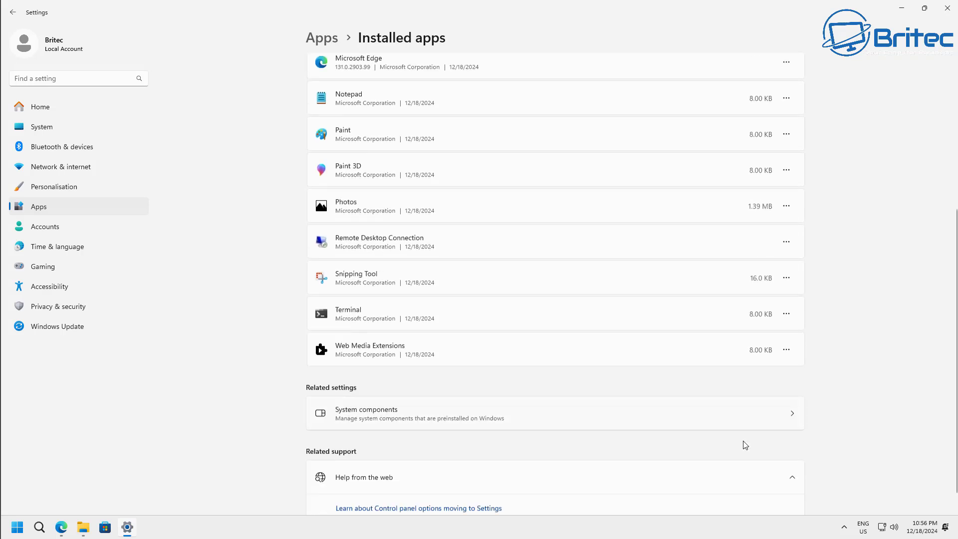
scroll(753, 399, up, 2)
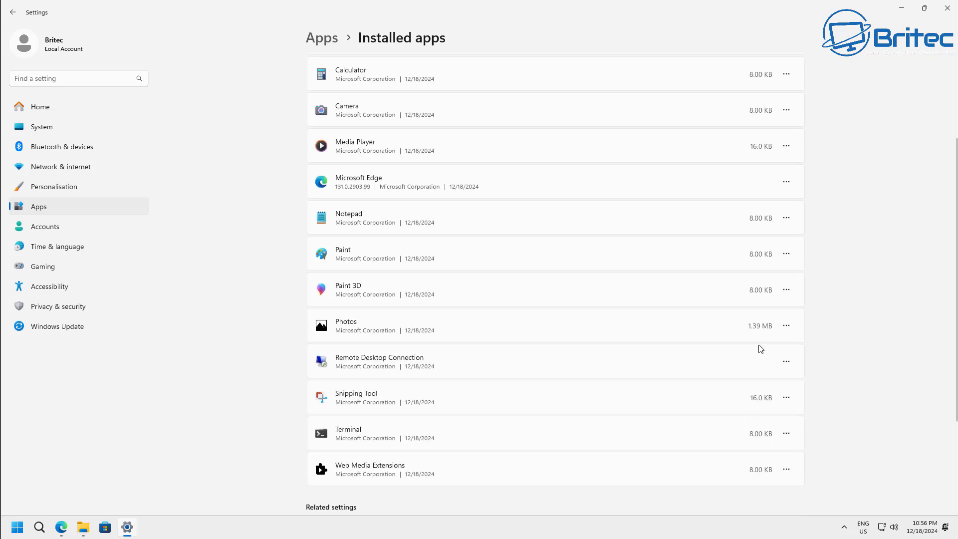
click(786, 289)
click(680, 344)
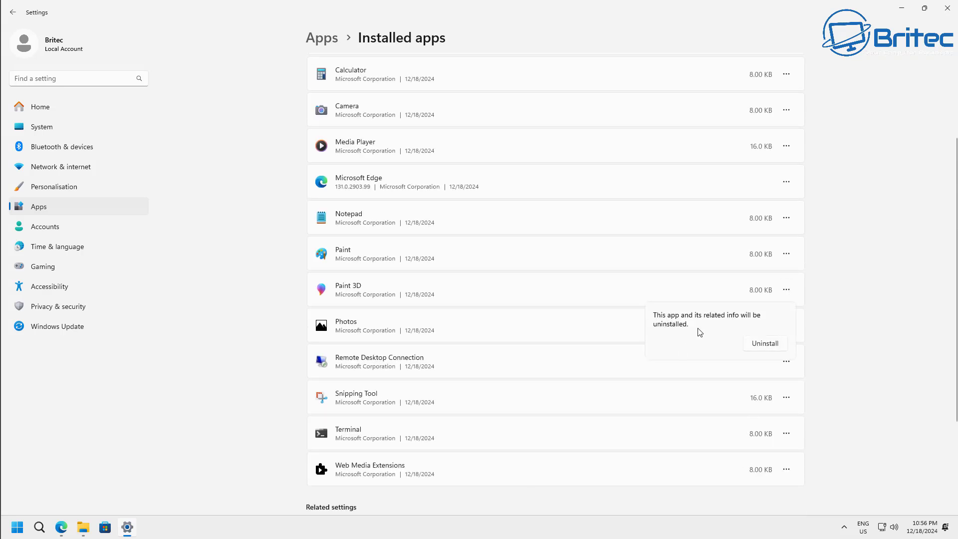
click(766, 341)
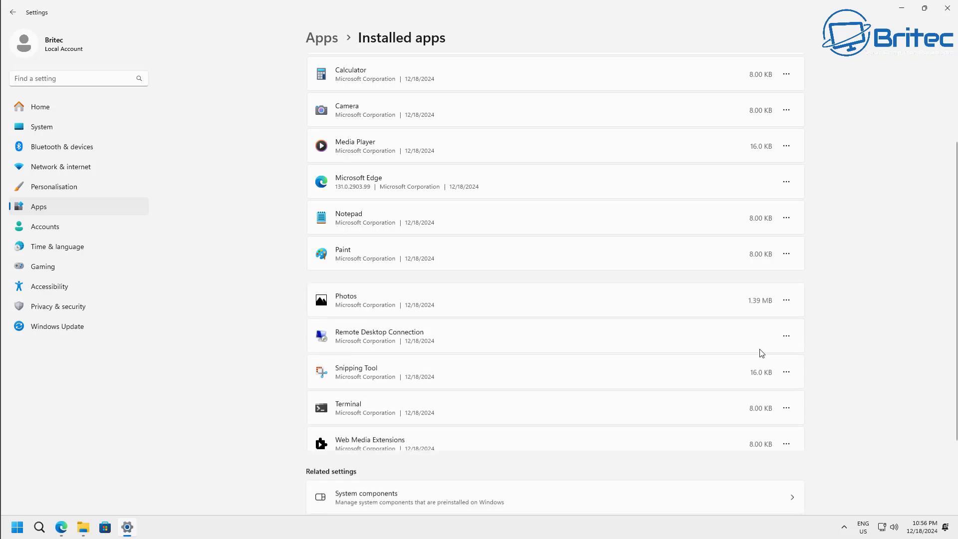
scroll(705, 476, up, 3)
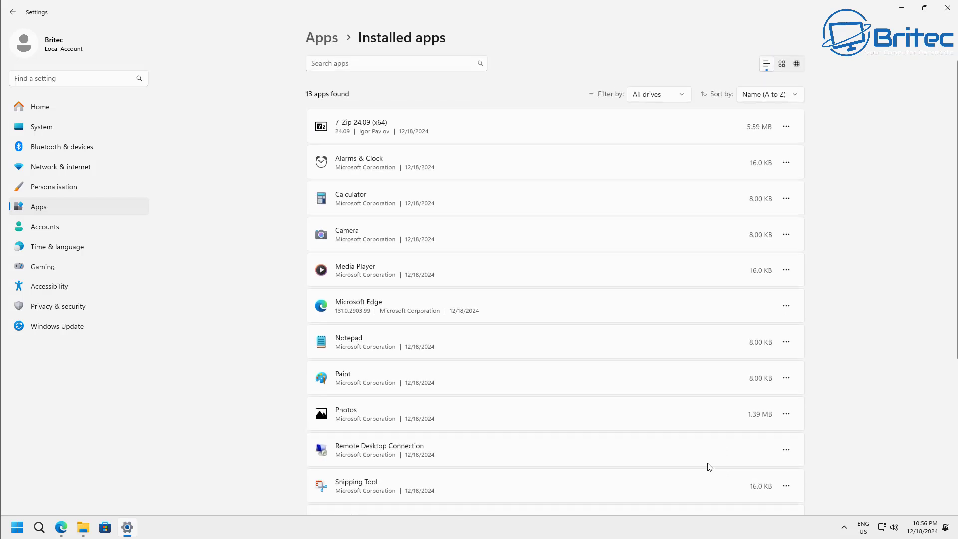
Leave the installed apps list and close Windows Settings
click(12, 12)
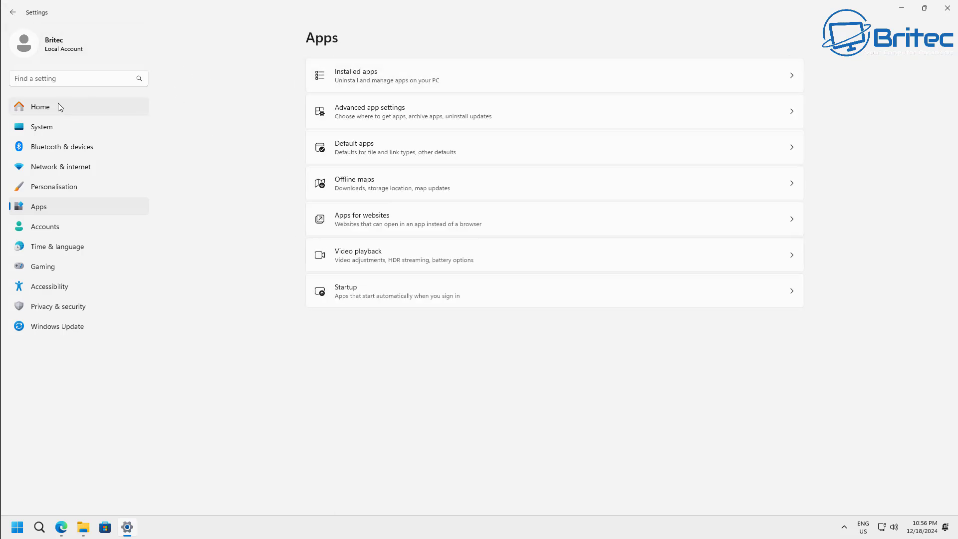
click(12, 14)
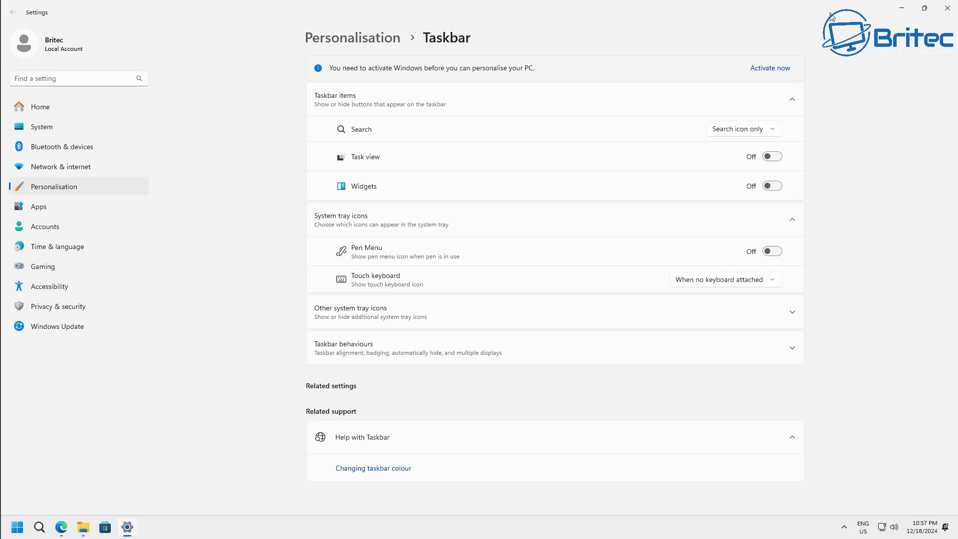
click(946, 8)
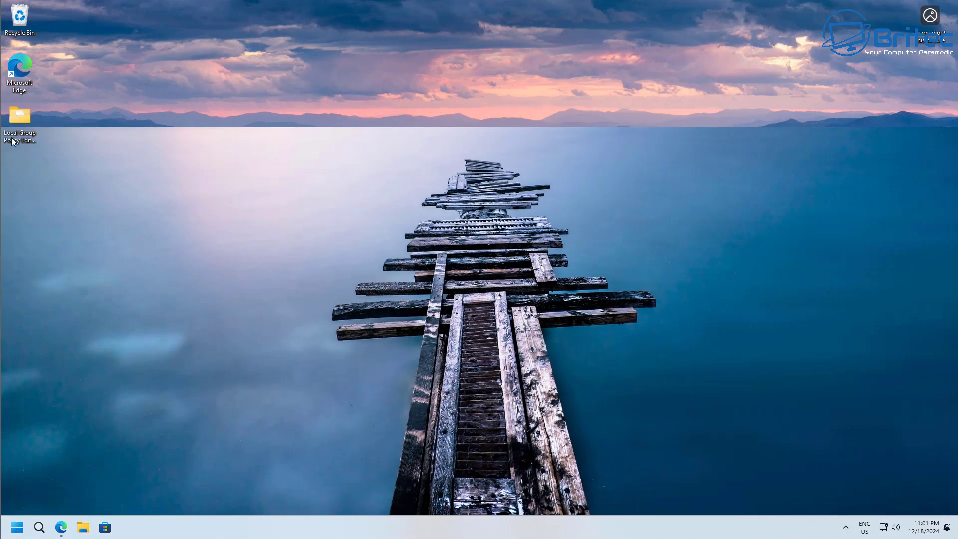
Copy the Machine and User folders and the gpt file from the Local Group Policy Editor settings backup folder on the desktop, then close it
double_click(23, 120)
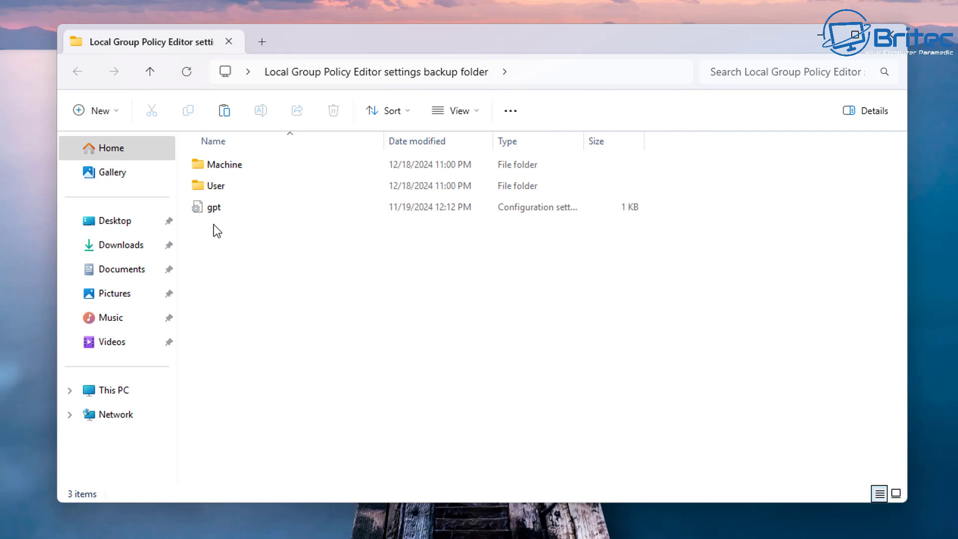
click(220, 166)
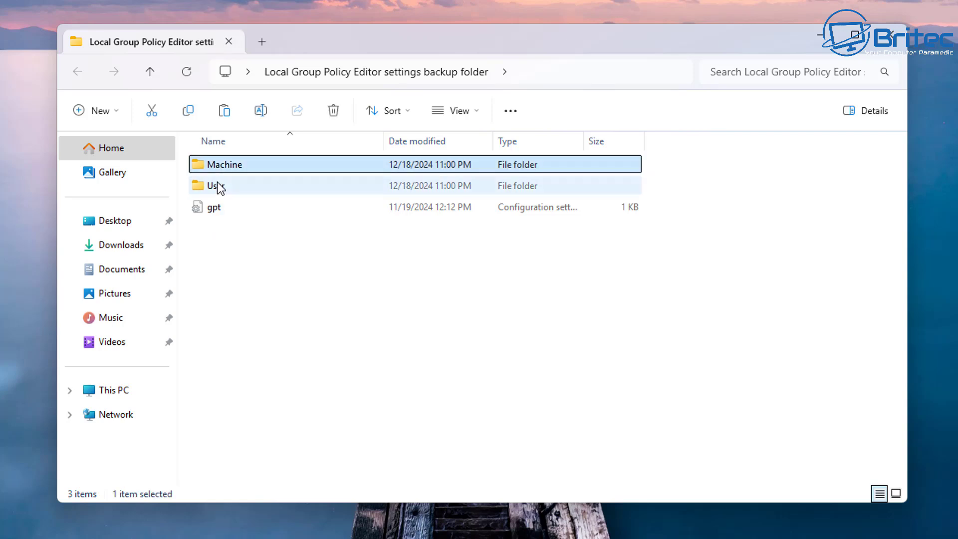
ctrl+click(217, 185)
ctrl+click(212, 211)
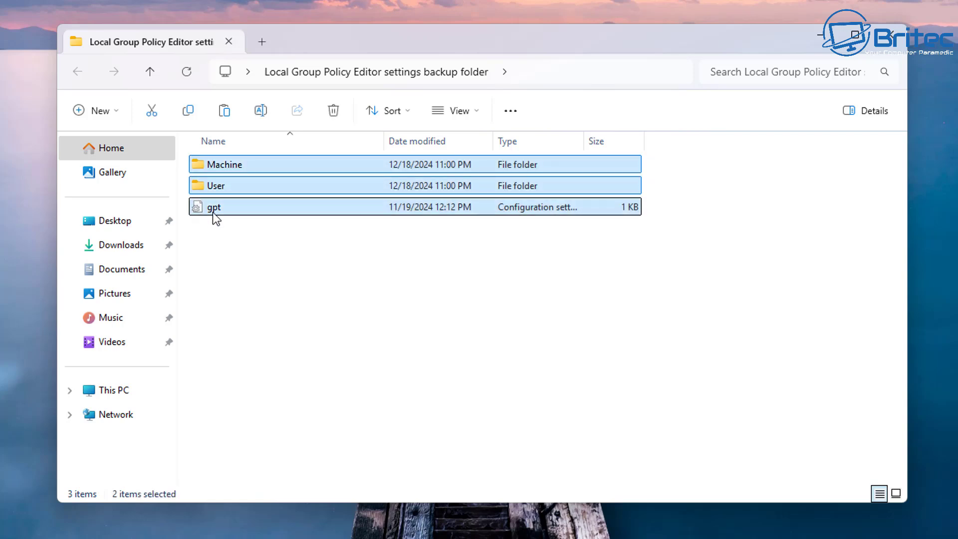
right_click(213, 211)
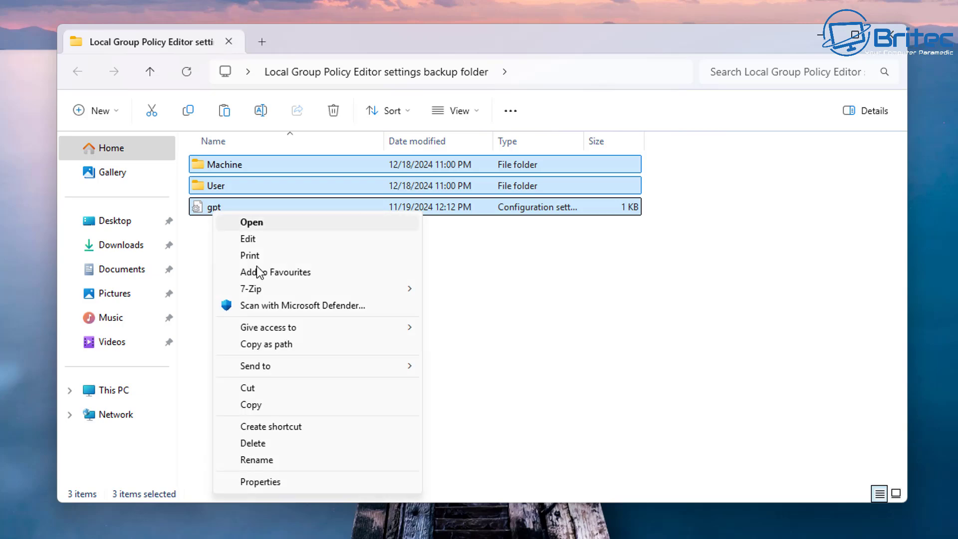
click(264, 406)
click(890, 35)
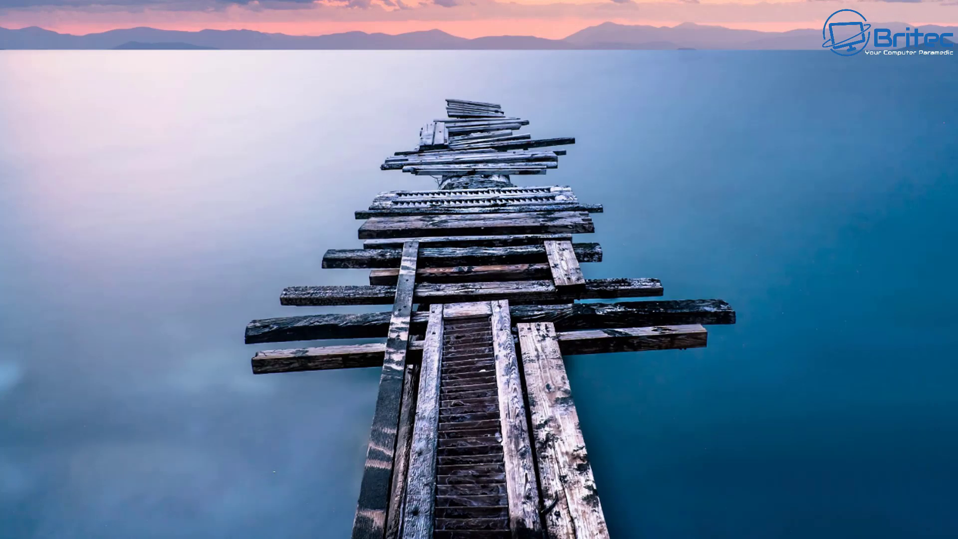
Open the System32 folder inside the Windows folder on Local Disk (C:) in File Explorer
key(super+e)
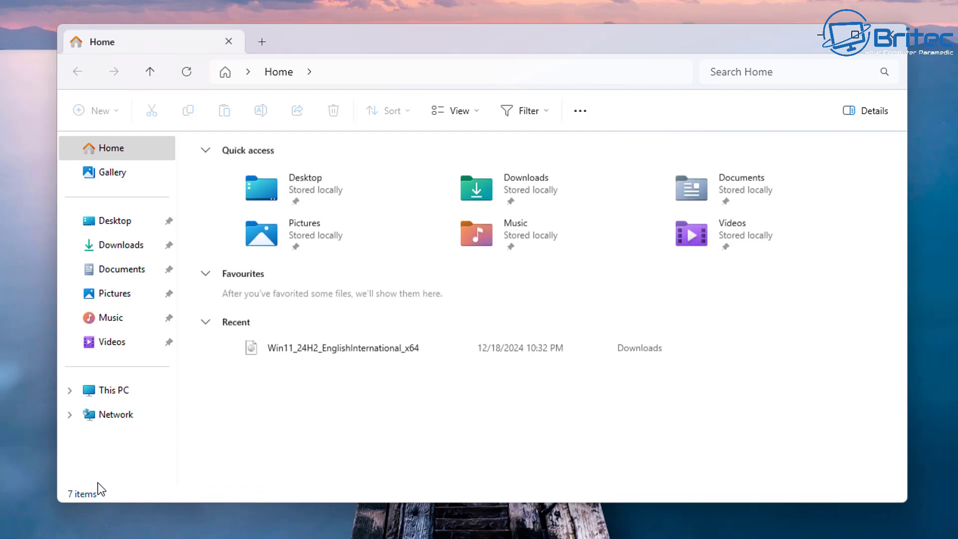
click(113, 398)
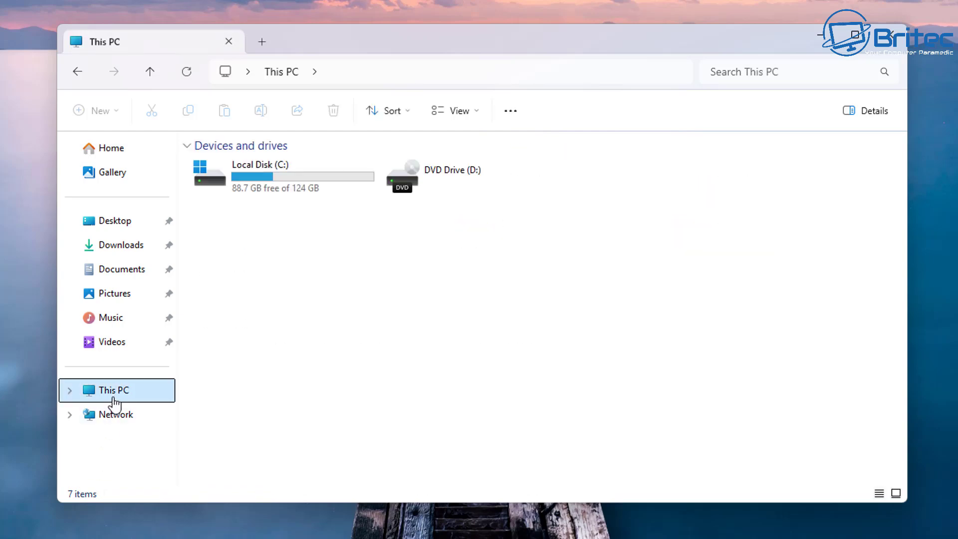
double_click(262, 180)
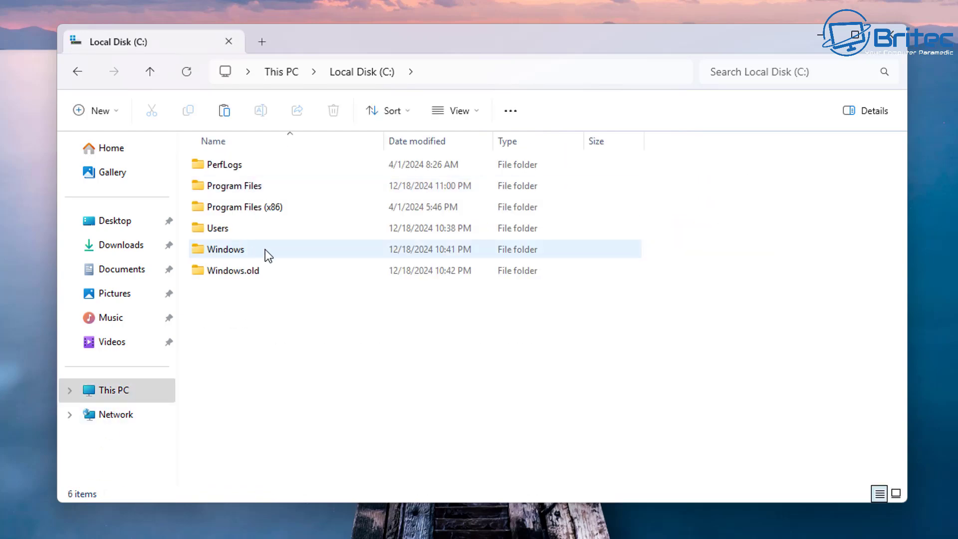
double_click(265, 250)
scroll(278, 299, down, 6)
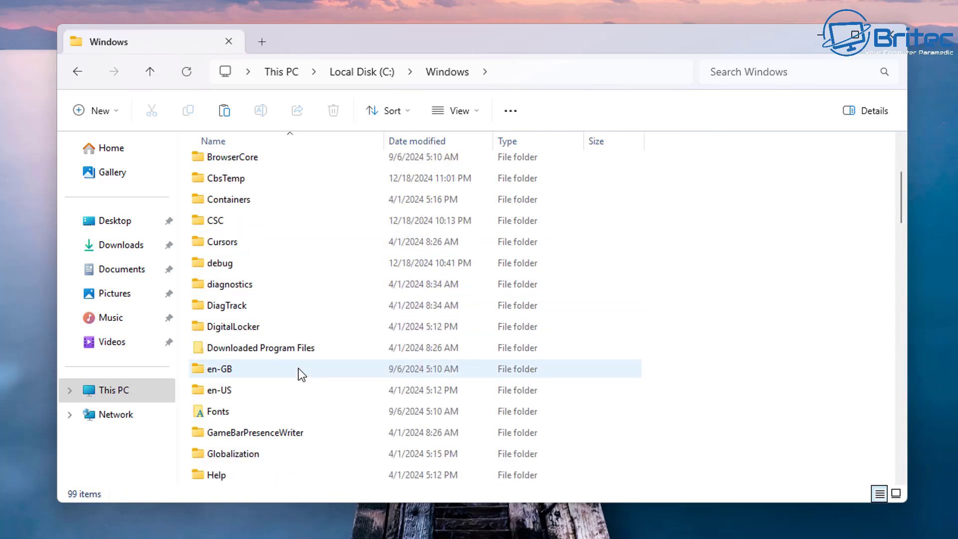
scroll(298, 370, down, 13)
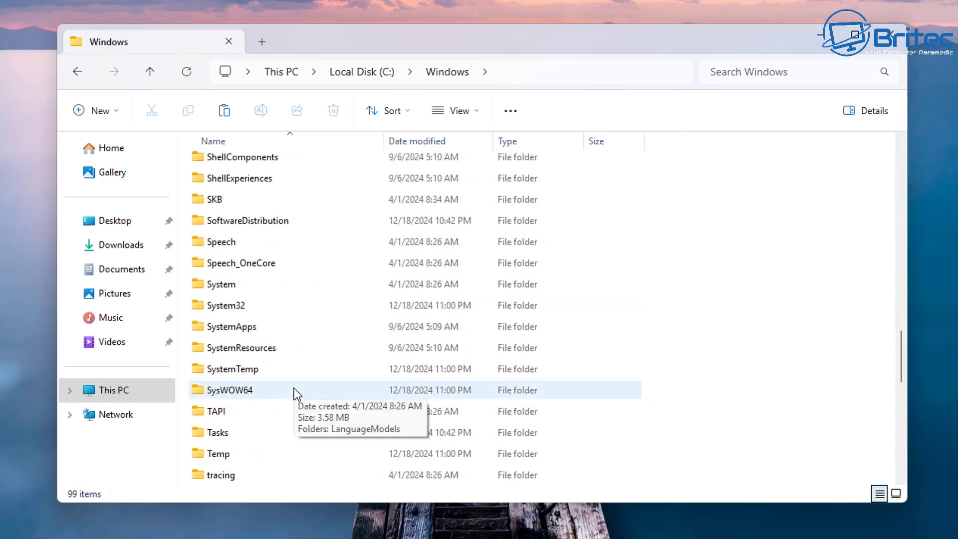
double_click(273, 306)
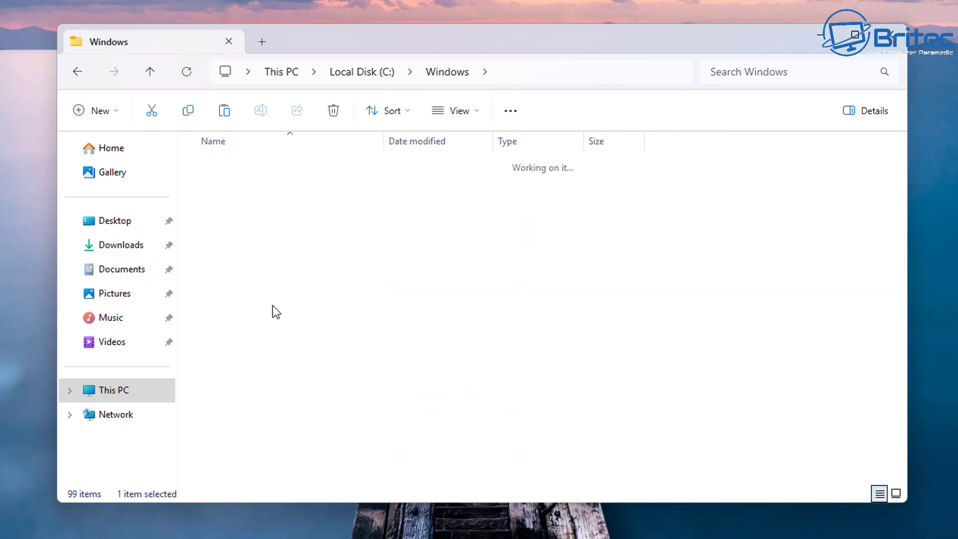
Open the GroupPolicy folder within System32 and check the paste option for the copied policy files without using it
scroll(273, 312, down, 8)
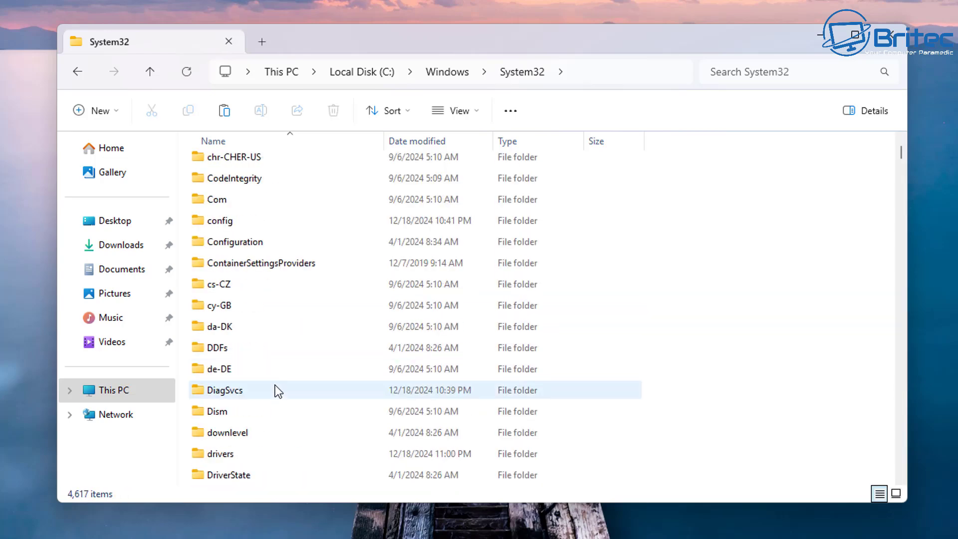
scroll(275, 397, down, 7)
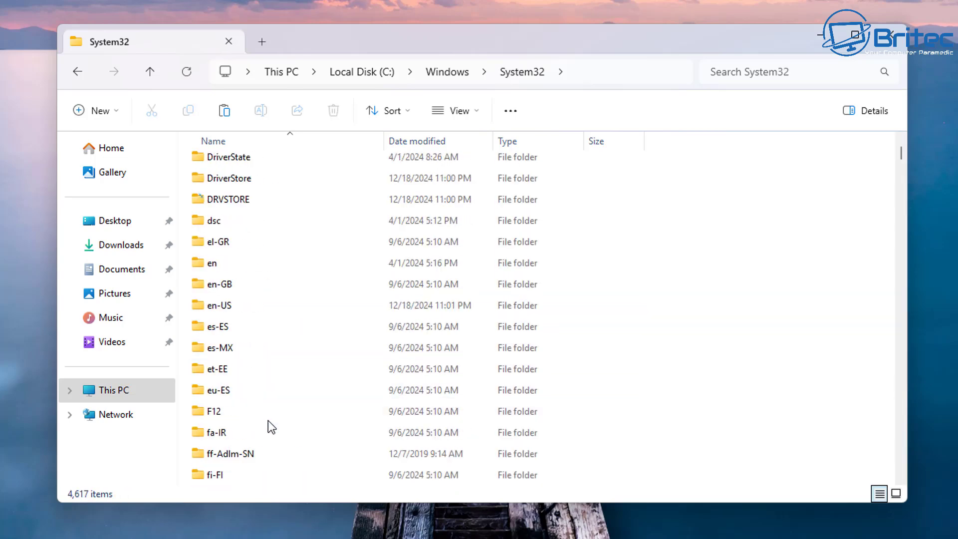
scroll(272, 426, down, 2)
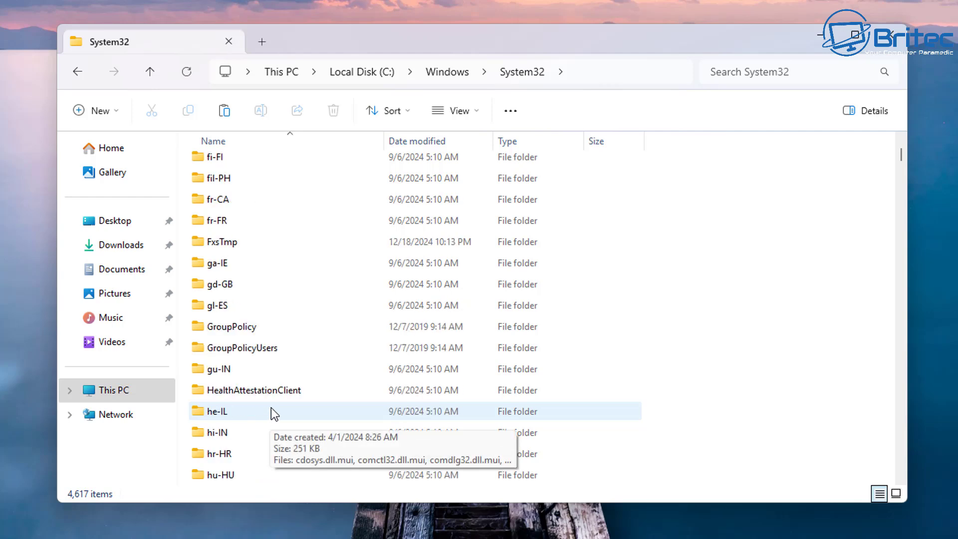
double_click(248, 329)
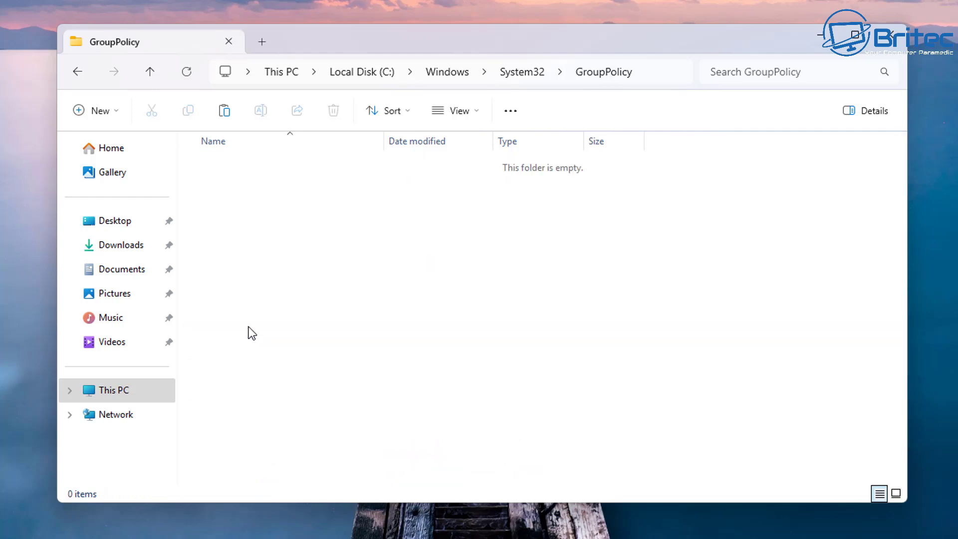
right_click(214, 182)
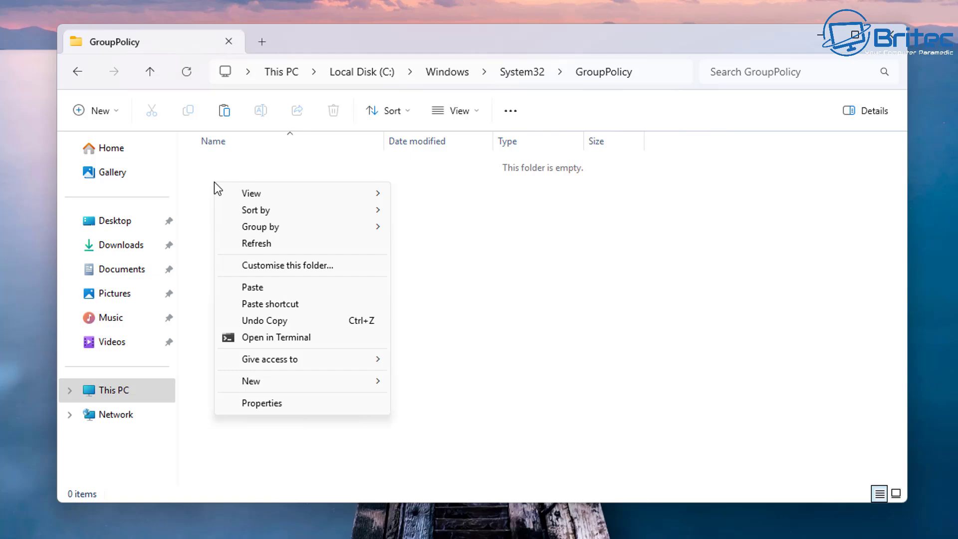
click(208, 176)
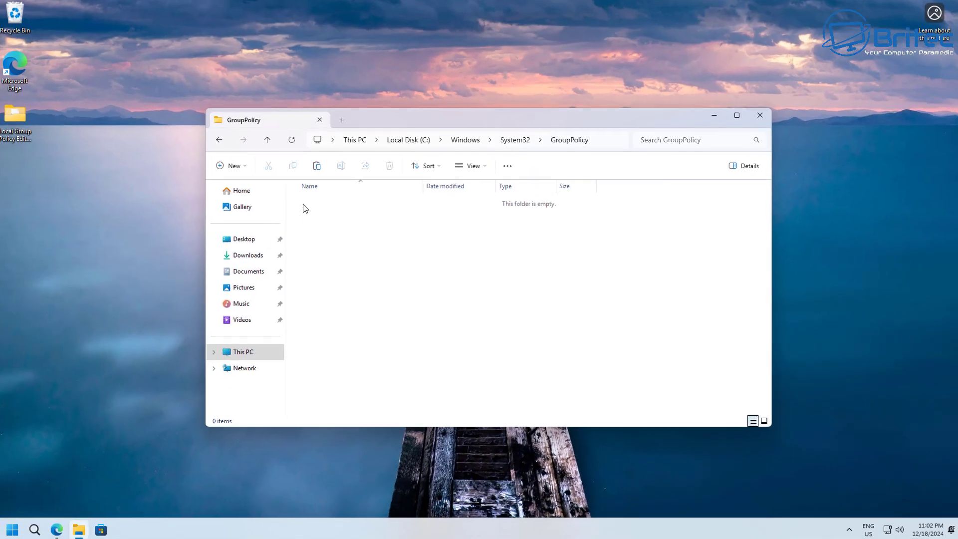
Open Privacy & security in Windows Settings and review the Contacts access options and the other app permissions
key(super)
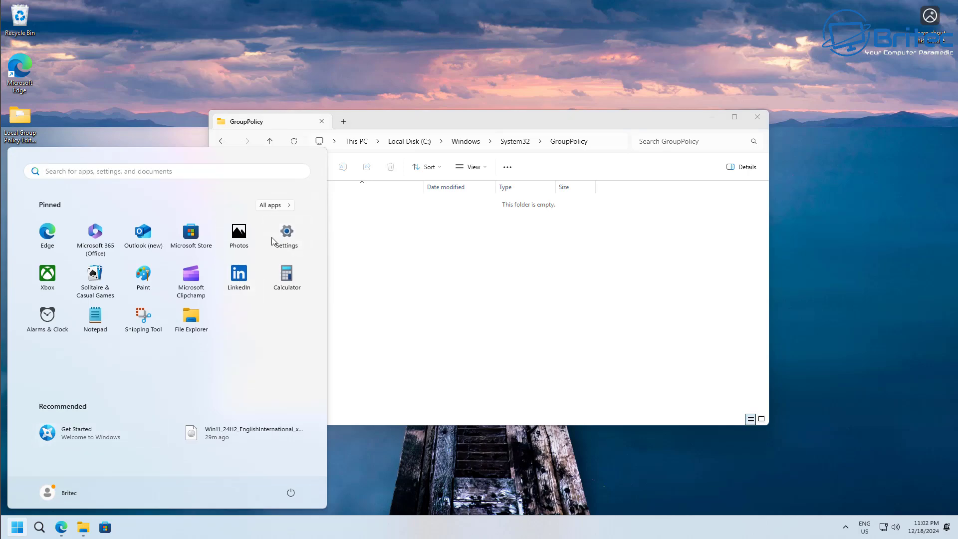
click(287, 231)
click(54, 305)
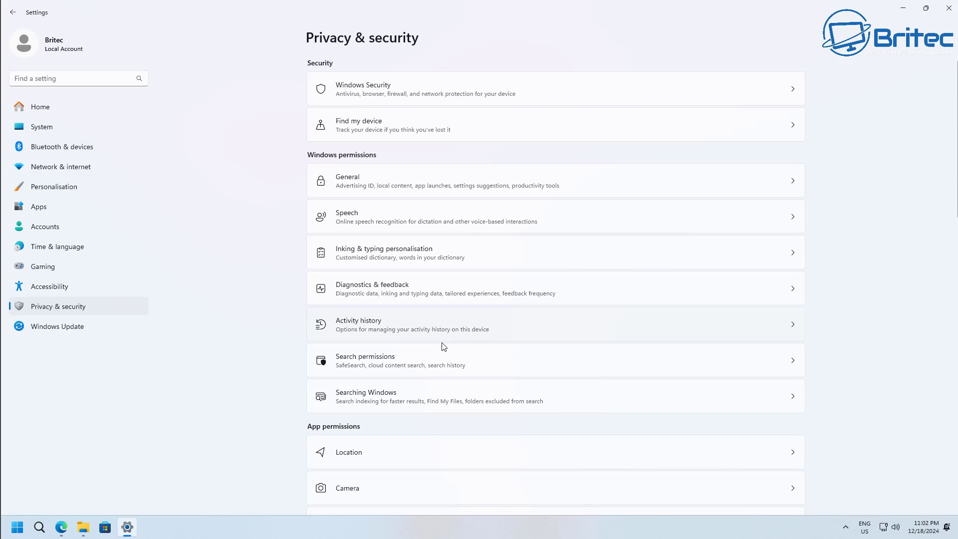
scroll(443, 346, down, 4)
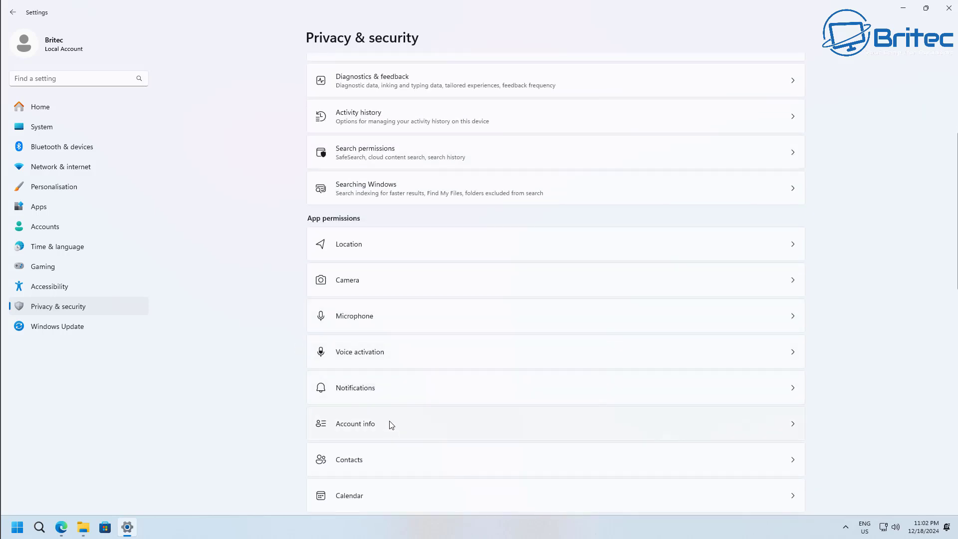
click(392, 462)
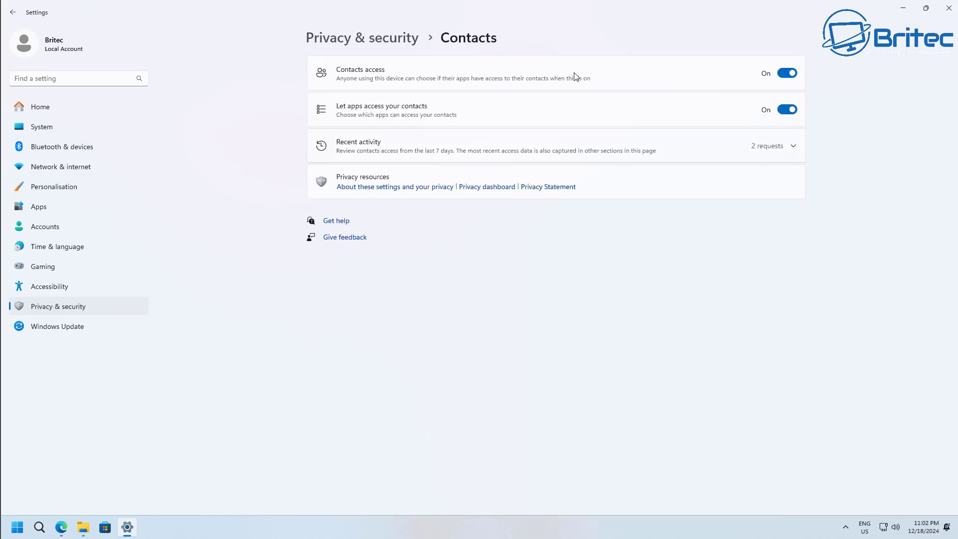
click(12, 12)
scroll(513, 348, down, 5)
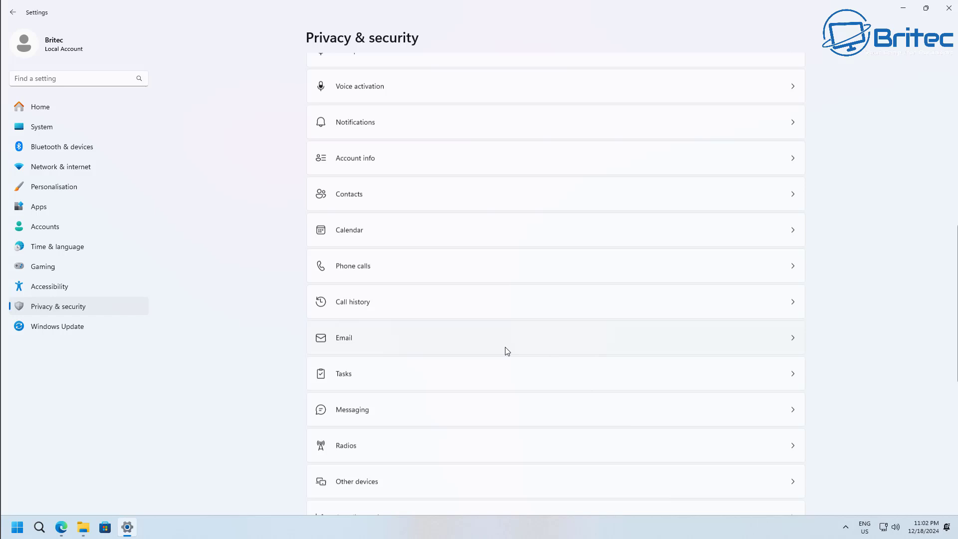
click(417, 445)
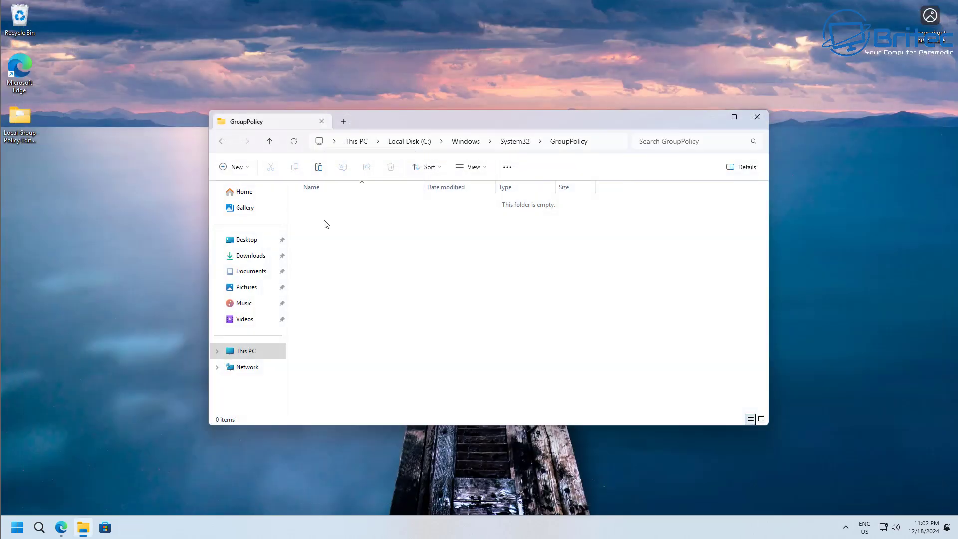
Paste the copied policy files into the GroupPolicy folder, granting administrator permission for all current items, and close File Explorer
right_click(326, 224)
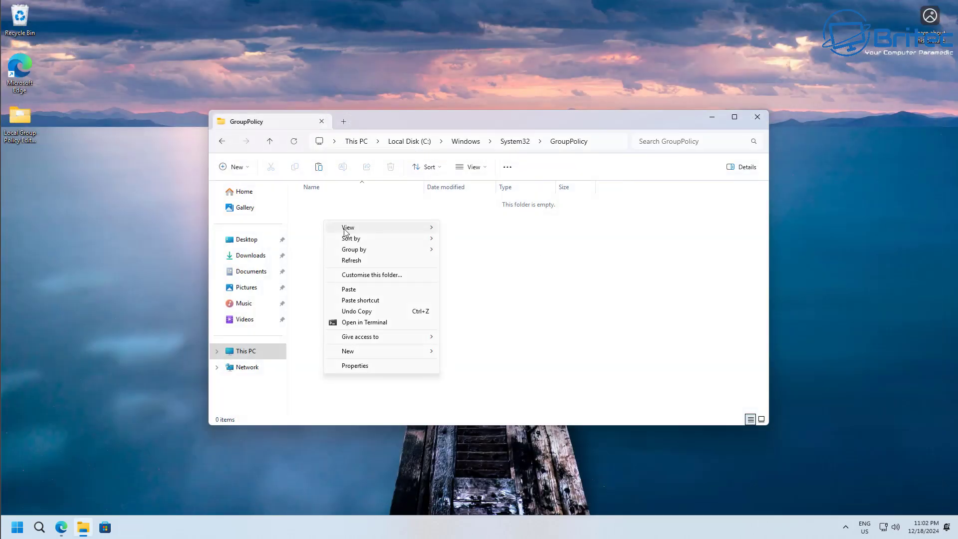
click(363, 289)
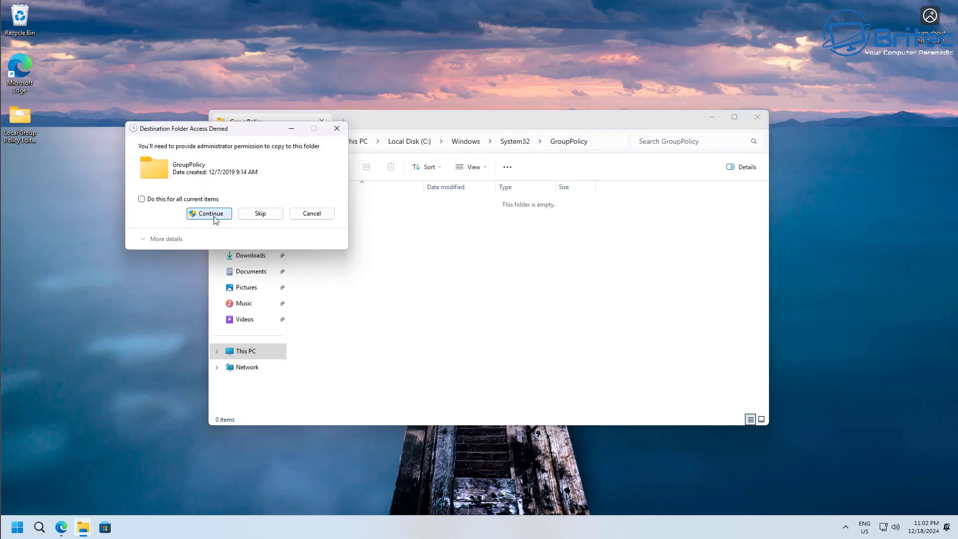
click(150, 200)
click(222, 217)
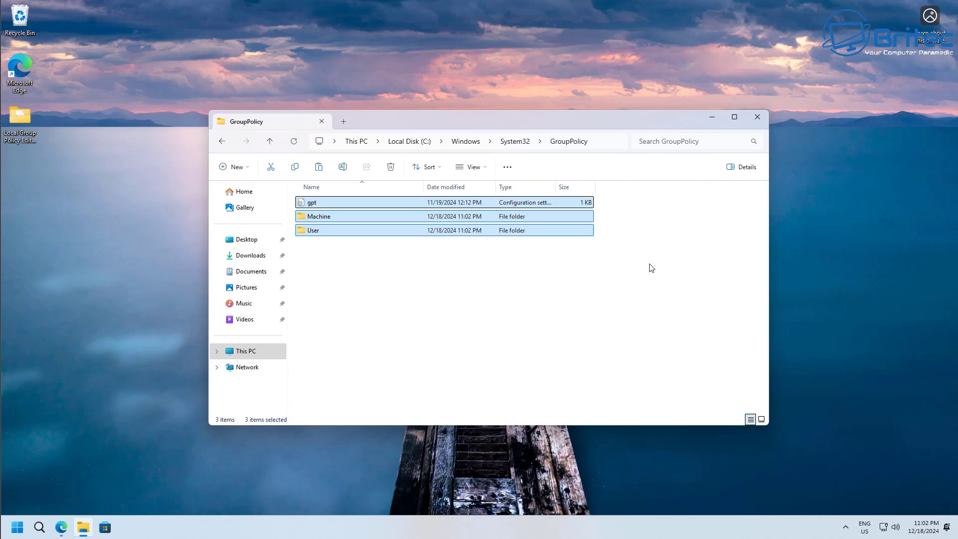
click(757, 117)
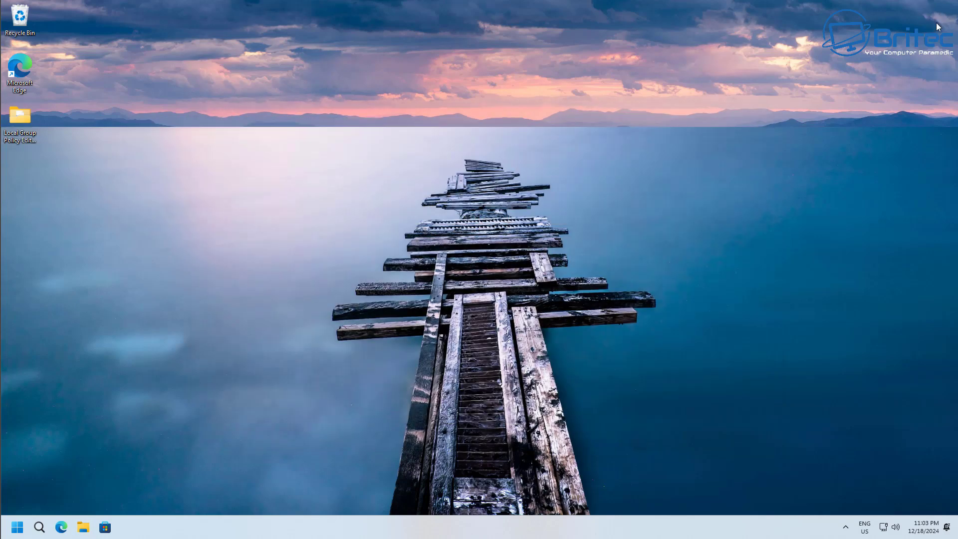
Restart the PC to apply the group policy files
click(17, 527)
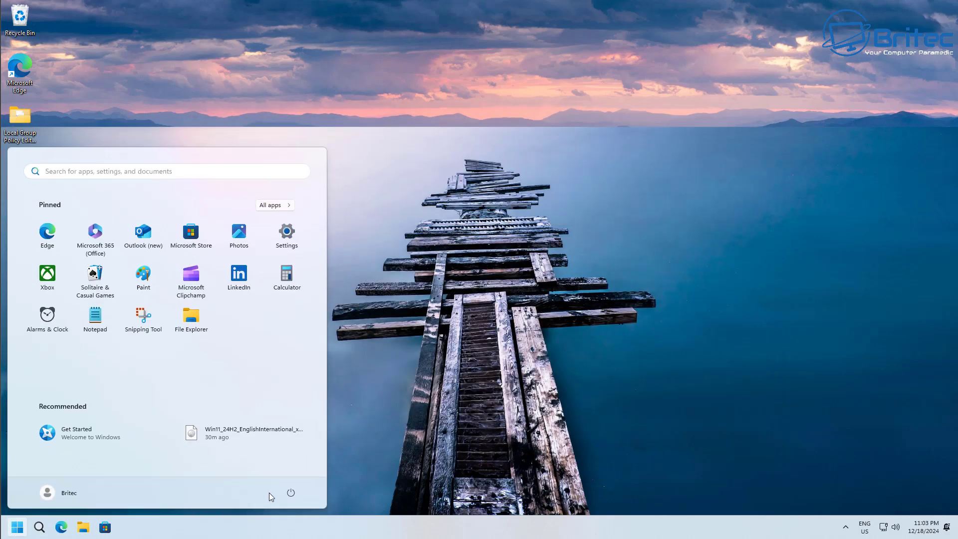
click(290, 493)
click(298, 473)
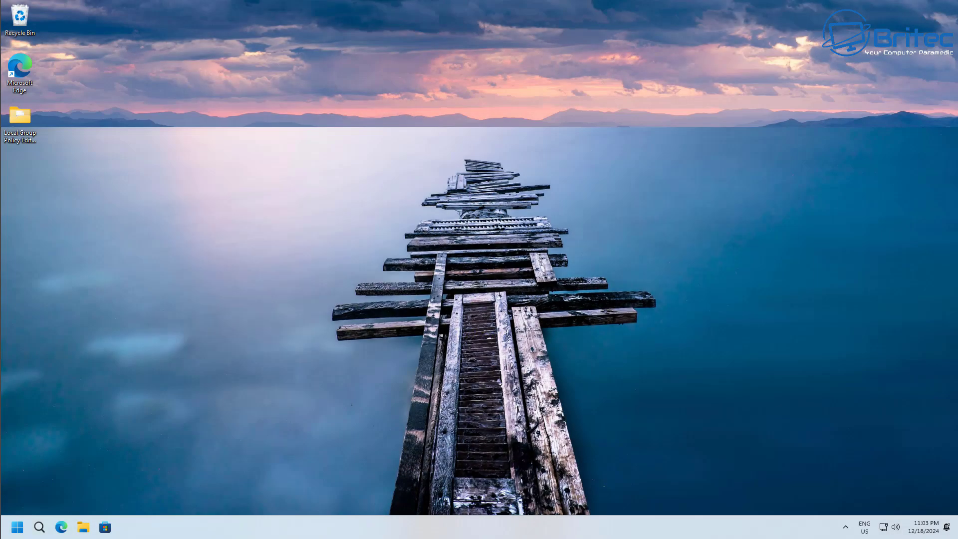
Open the Contacts permissions under Privacy & security in Windows Settings and check whether contacts access is policy-managed
click(17, 527)
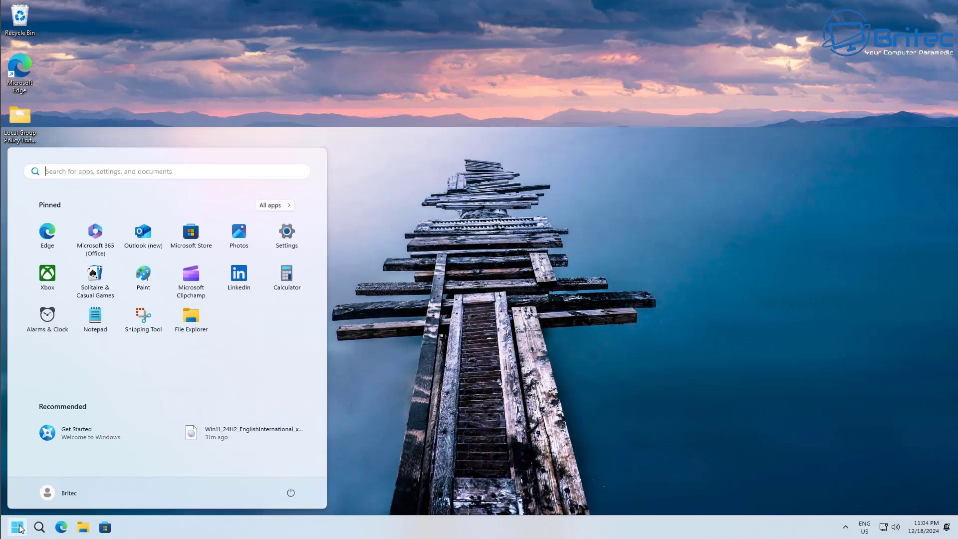
click(287, 234)
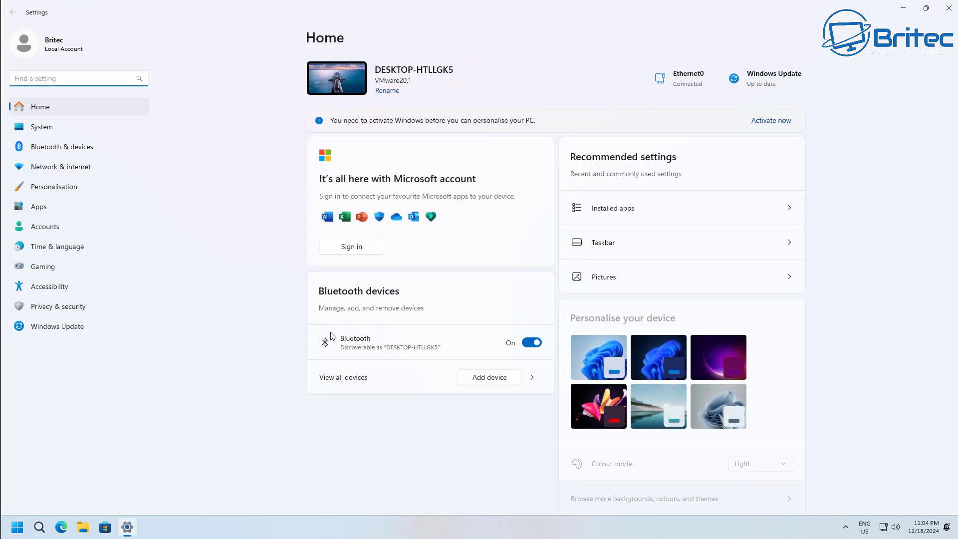
click(70, 308)
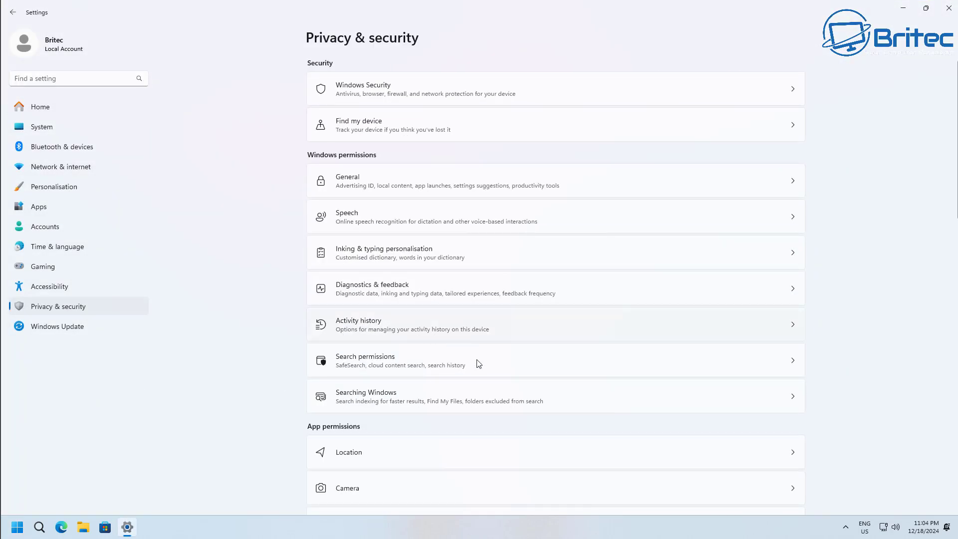
scroll(476, 409, down, 3)
scroll(476, 408, down, 5)
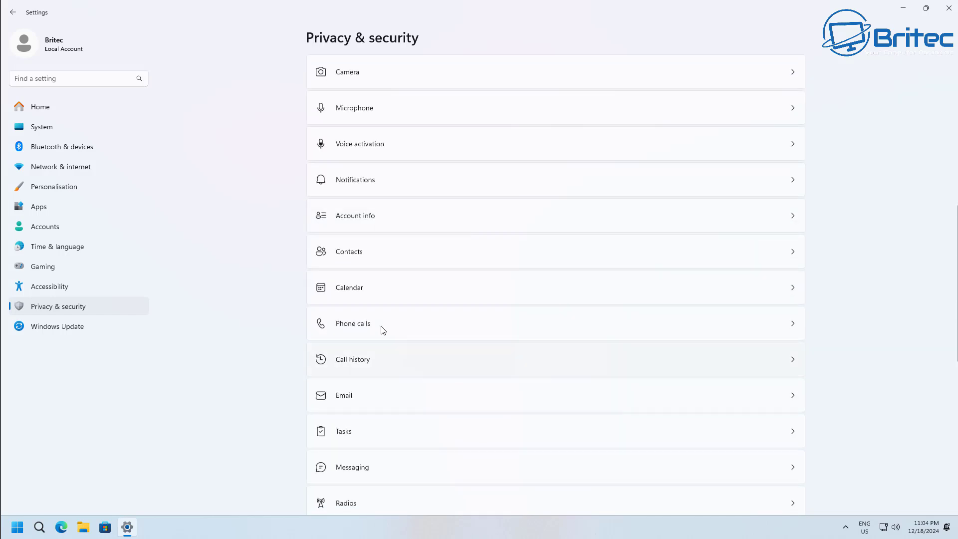
click(429, 252)
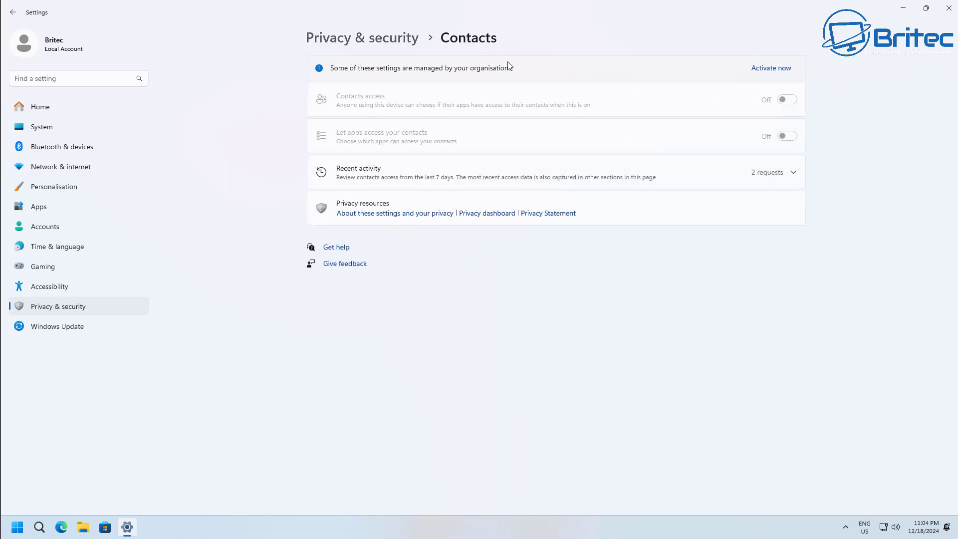
Check the Notifications app permissions under Privacy & security, and close Windows Settings
click(12, 12)
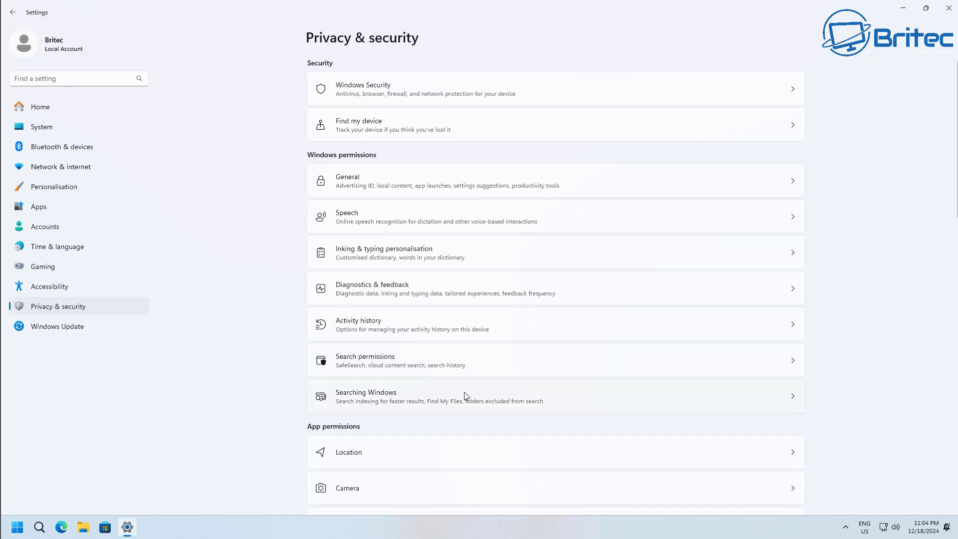
scroll(464, 409, down, 4)
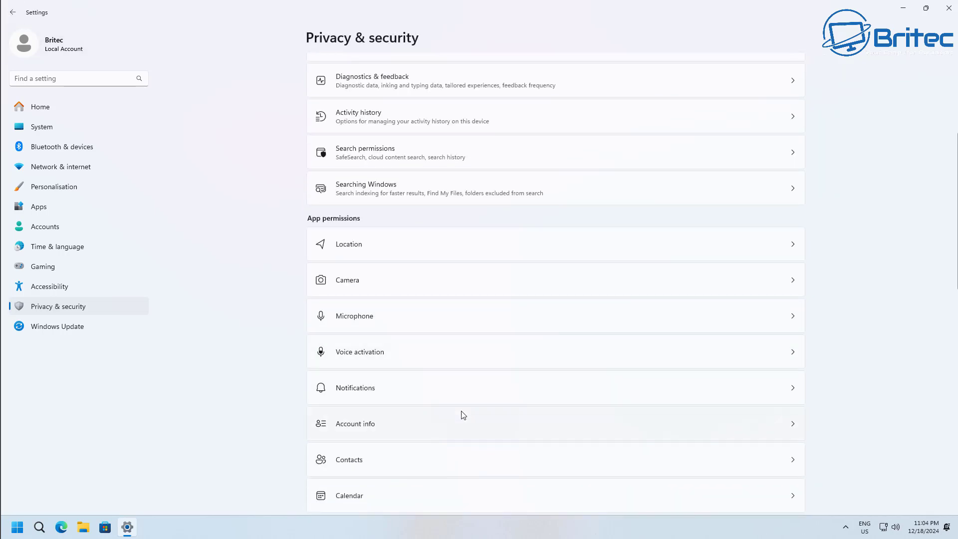
scroll(463, 415, down, 3)
click(414, 253)
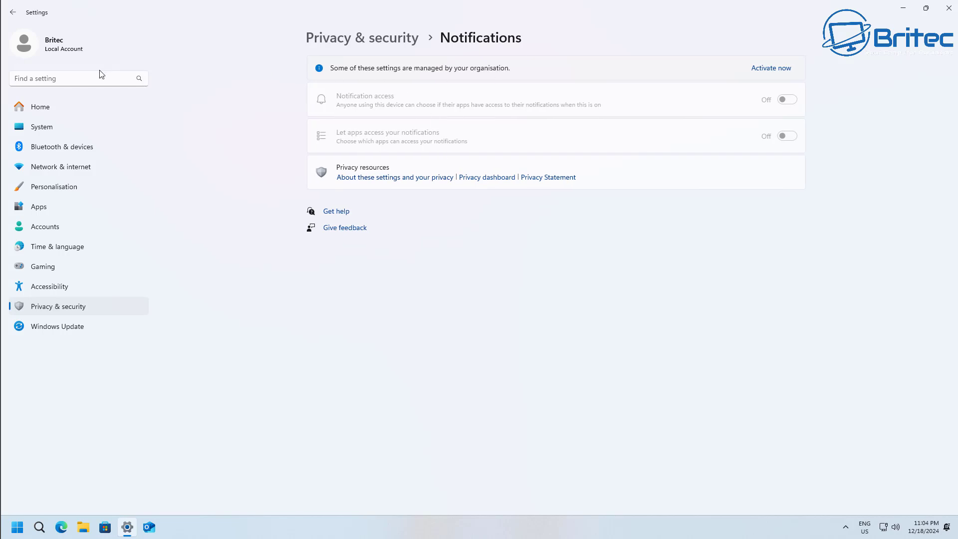
click(948, 8)
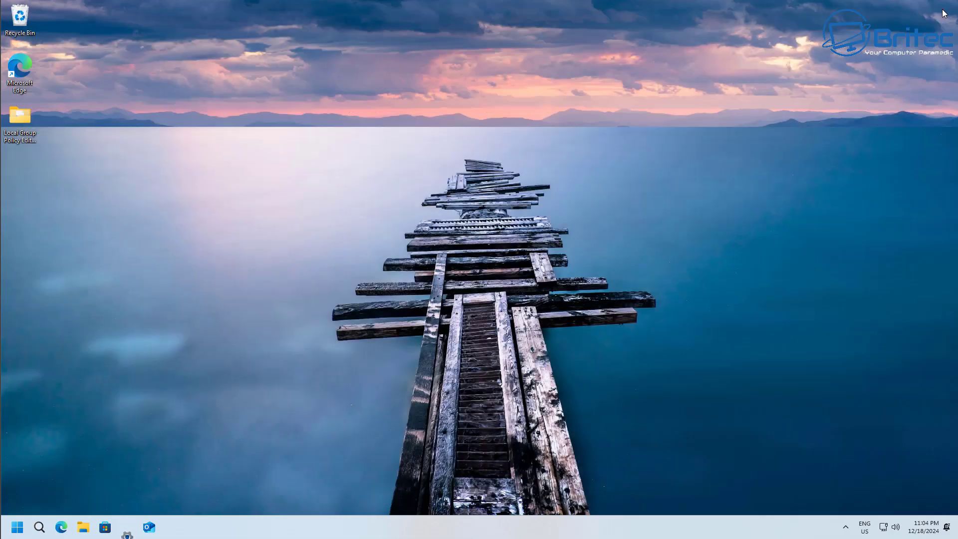
Select the Local Group Policy Editor settings backup folder on the desktop
click(35, 136)
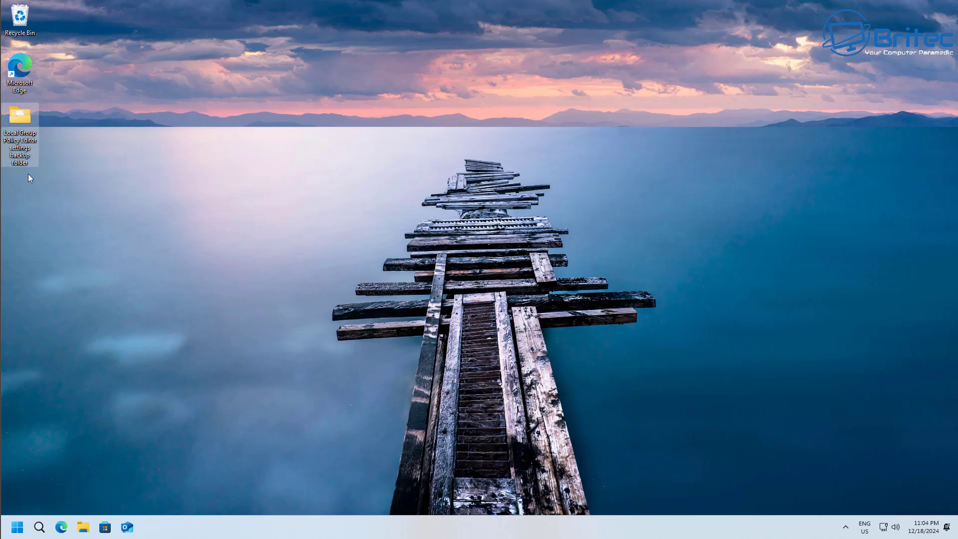